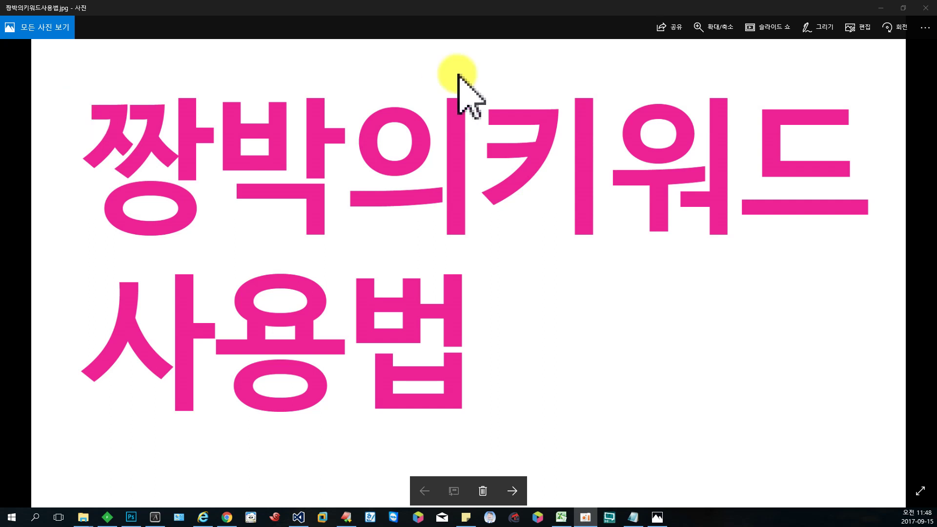
- Minimize the title image, switch to the Form1.cs code, run the 짱박의키워드 project and dismiss its startup authentication notices
left_click(881, 8)
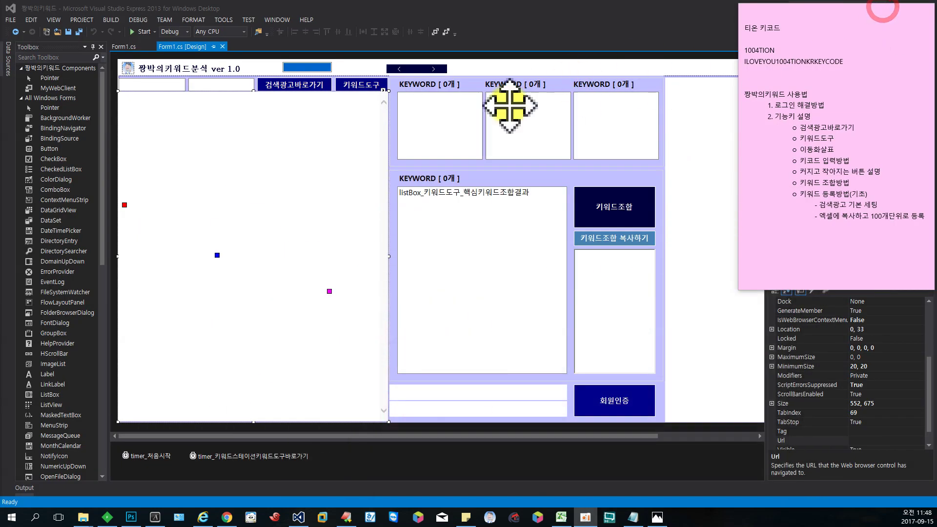
left_click(297, 143)
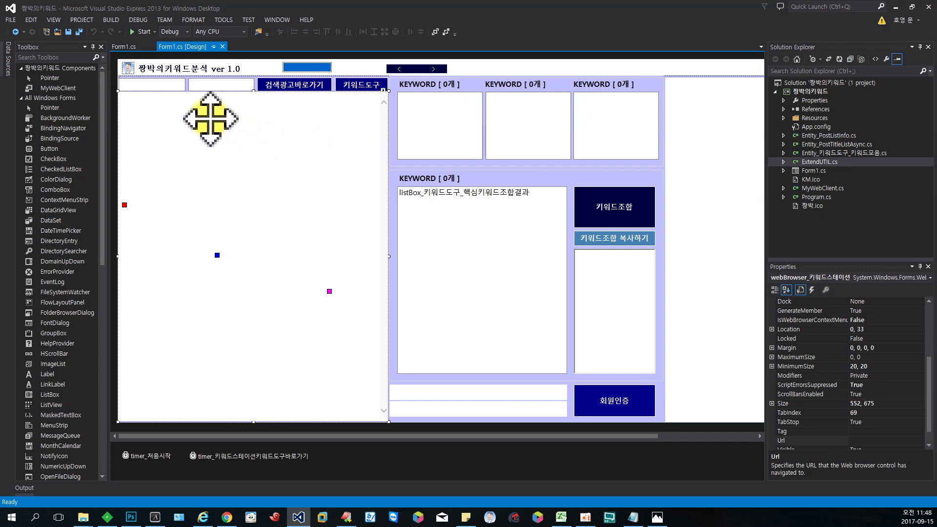
left_click(126, 45)
left_click(295, 242)
left_click_drag(297, 160, 379, 429)
left_click(417, 395)
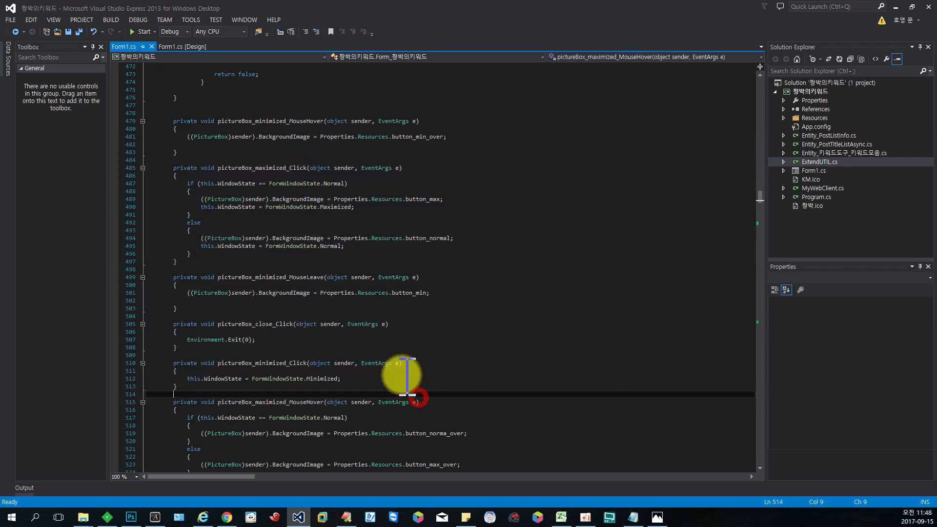
left_click(360, 261)
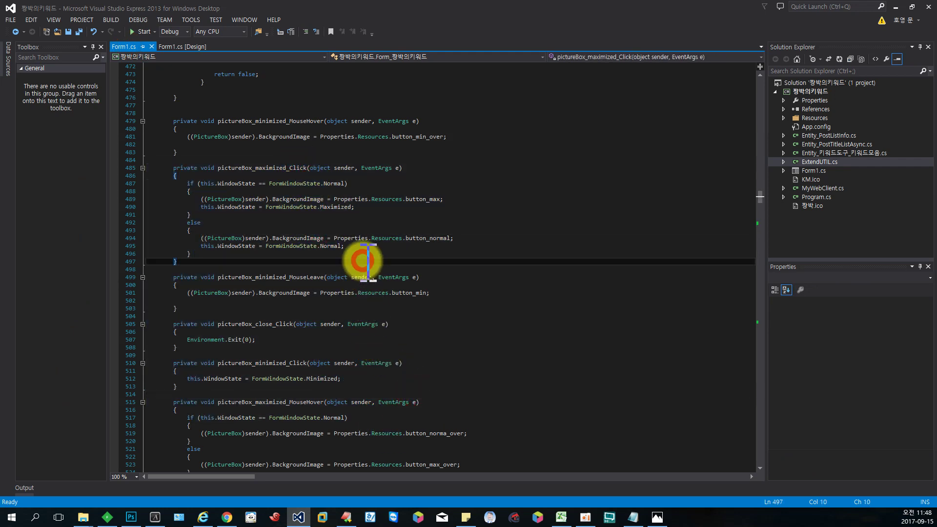
key("F5")
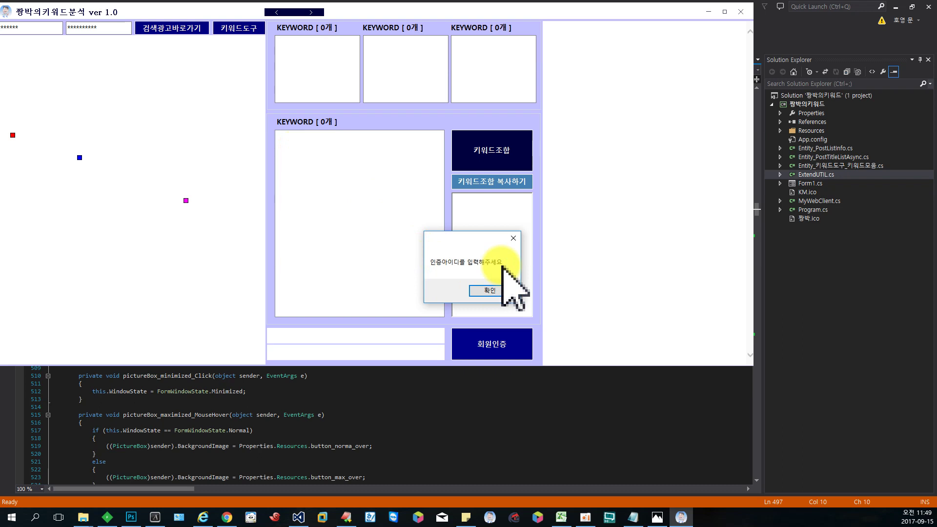
left_click(490, 292)
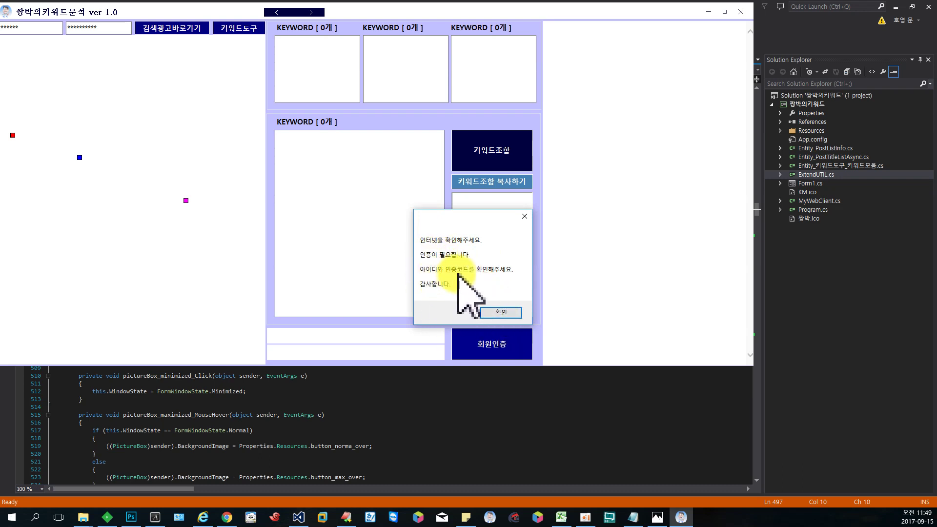
left_click(501, 312)
- Copy the authentication ID from the key code sticky note into the program's member ID field
left_click(466, 517)
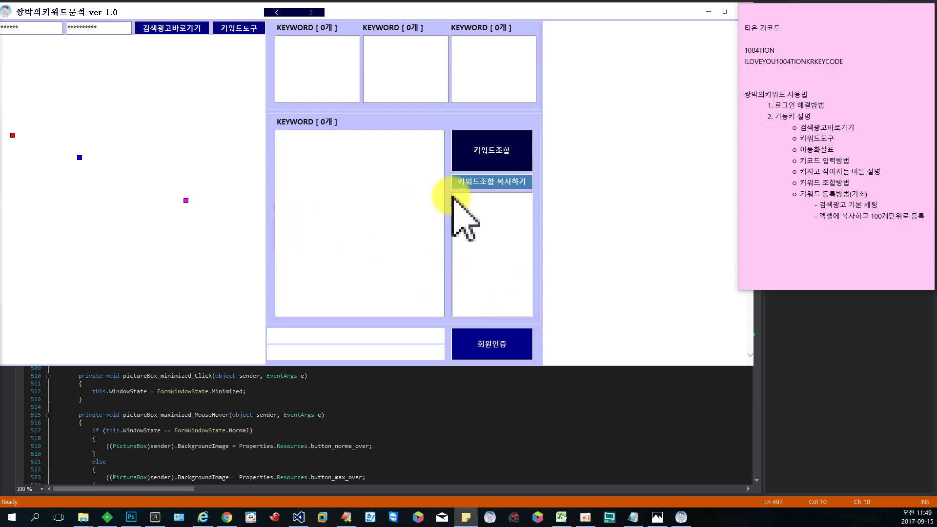
left_click_drag(847, 61, 742, 67)
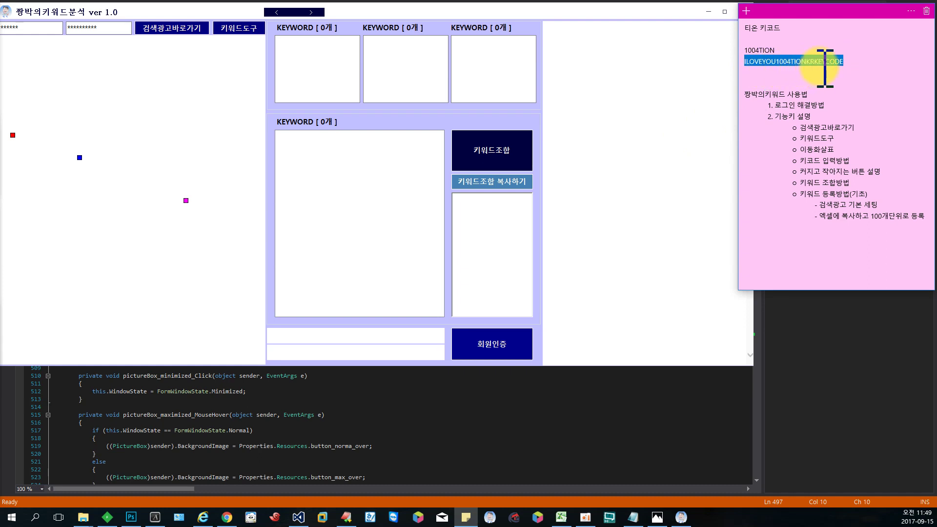
left_click_drag(848, 61, 753, 67)
left_click(771, 62)
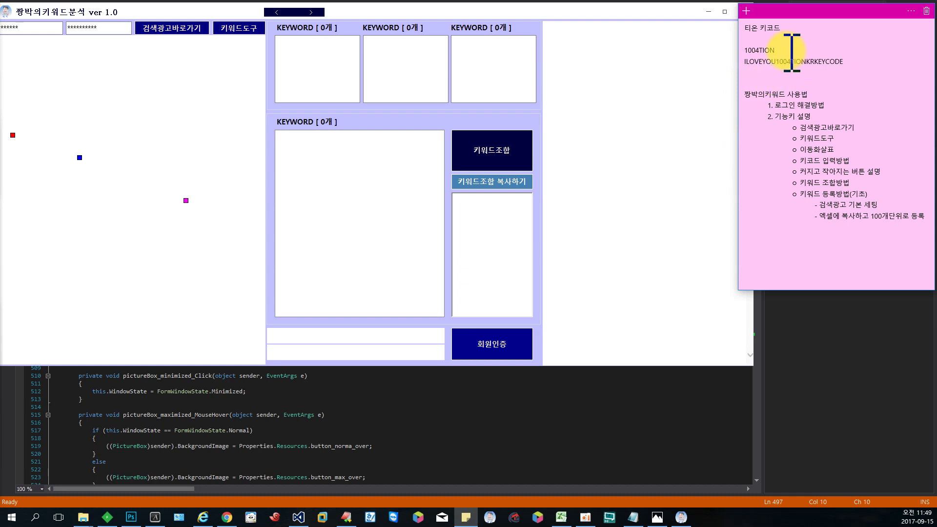
double_click(754, 50)
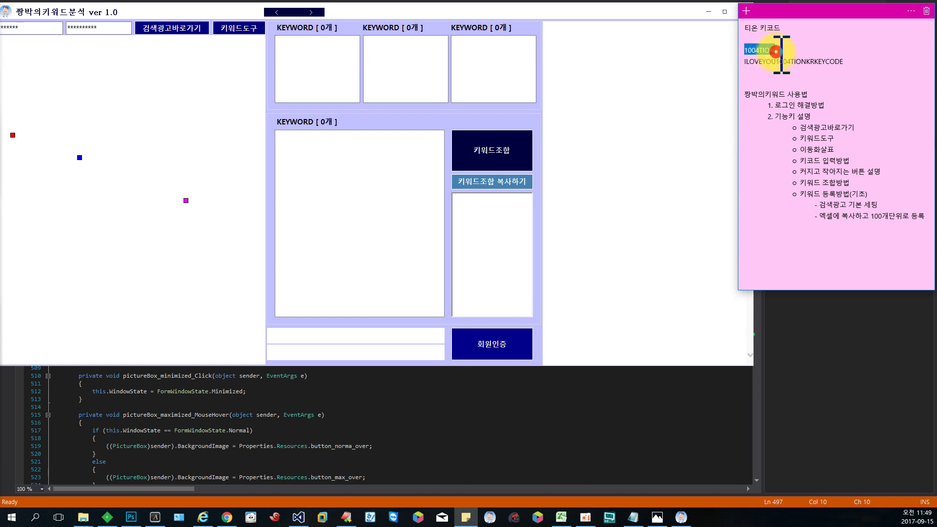
left_click(328, 336)
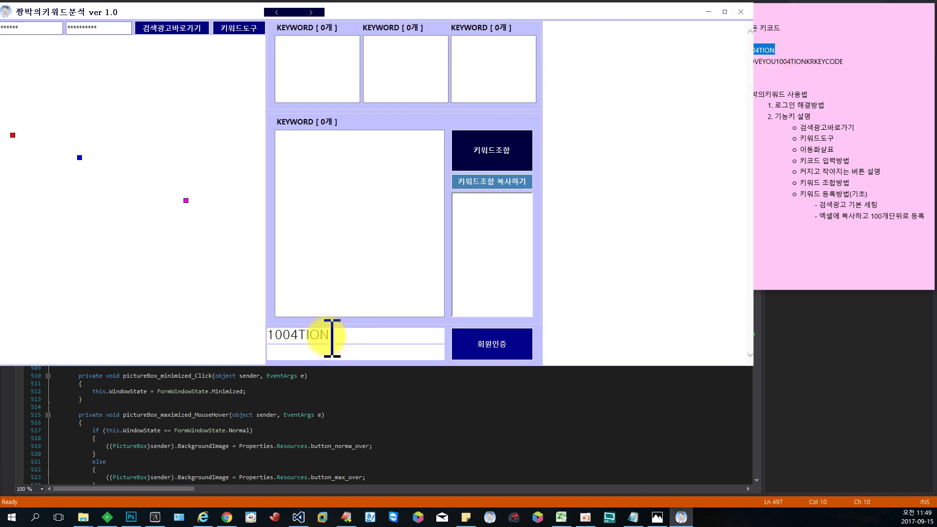
- Copy the authentication key code from the sticky note into the member code field and run 회원인증
left_click(789, 63)
left_click_drag(843, 62, 745, 64)
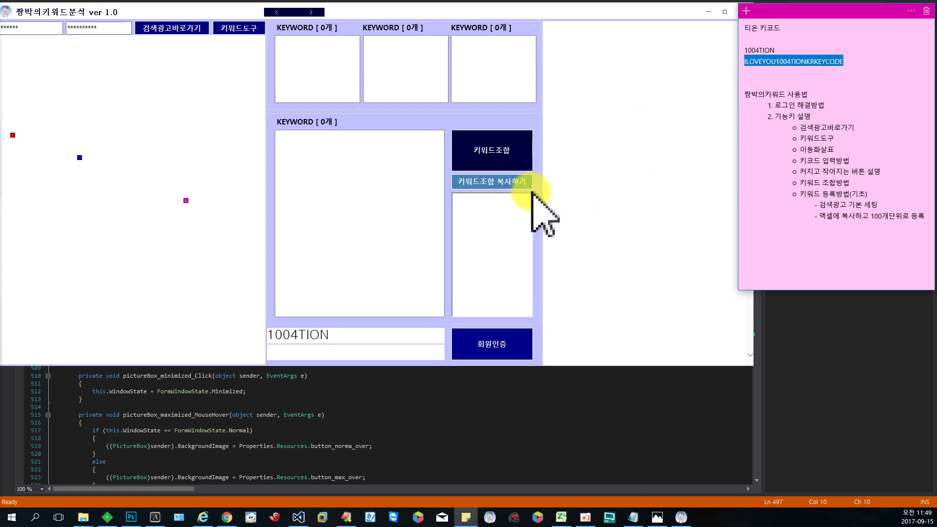
left_click(325, 351)
key("ctrl+v")
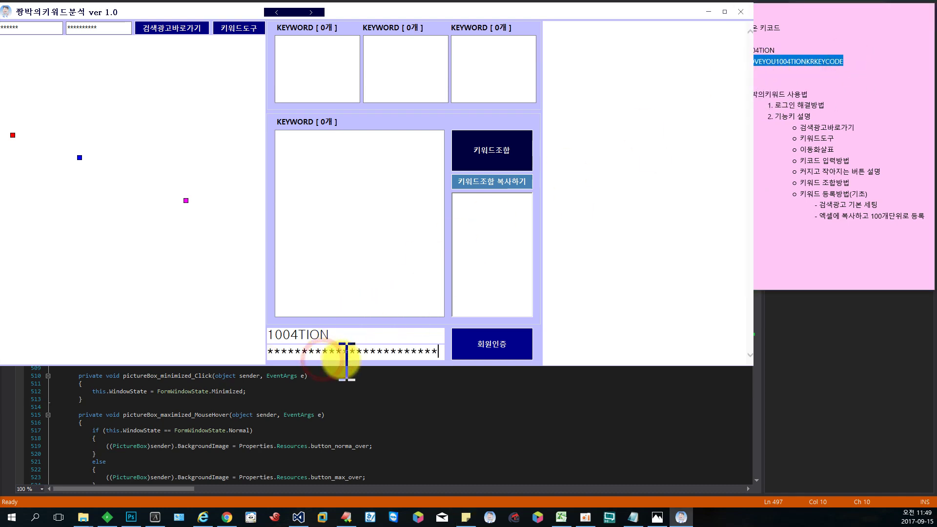
left_click(491, 345)
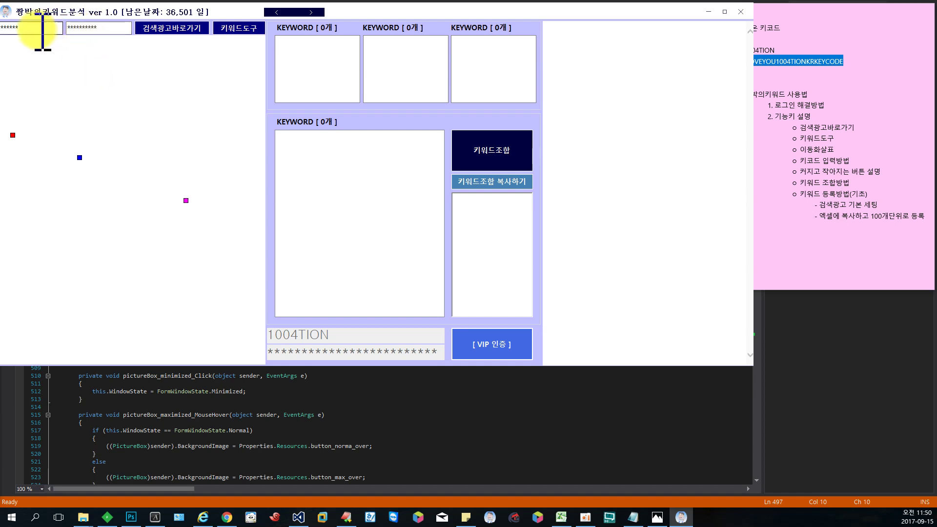
- Go to the Naver search ad login page with the stored account ID and password, and dismiss the web page message
left_click_drag(104, 28, 69, 30)
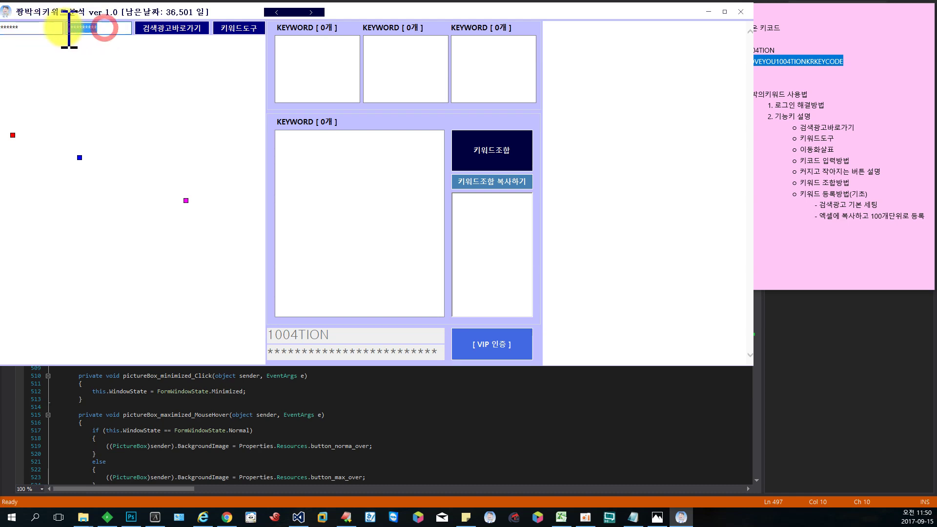
double_click(42, 28)
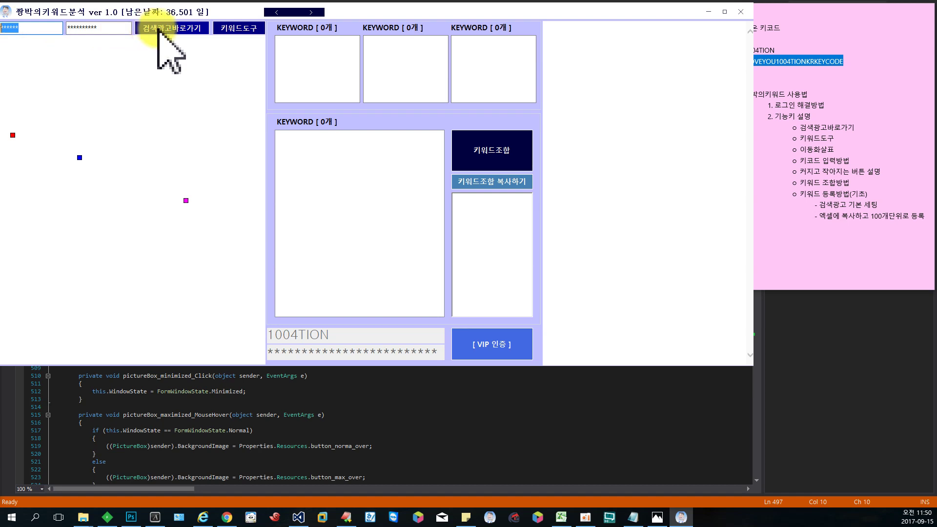
left_click(166, 29)
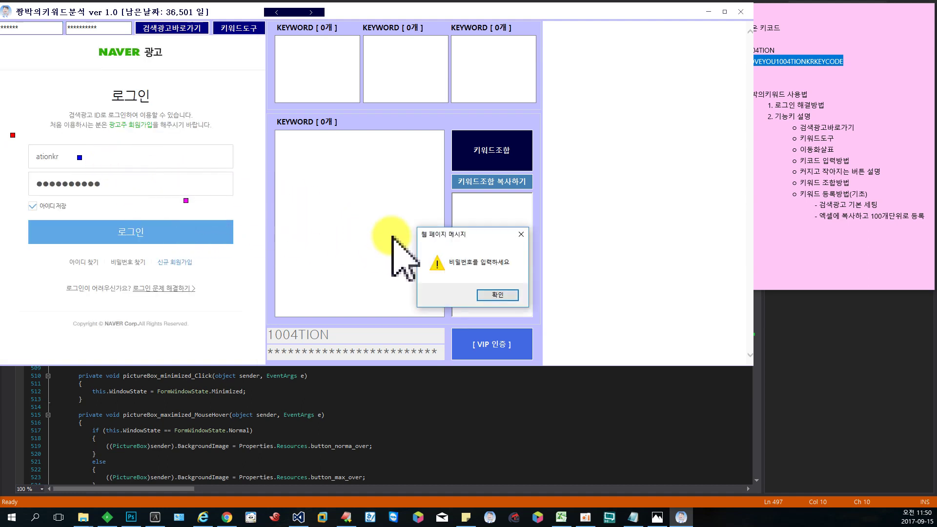
left_click(492, 294)
- Check the prefilled ID and password fields on the Naver ad login page and log in
left_click(126, 183)
left_click(103, 153)
left_click(115, 183)
left_click(110, 151)
left_click(123, 183)
left_click(115, 145)
left_click(117, 181)
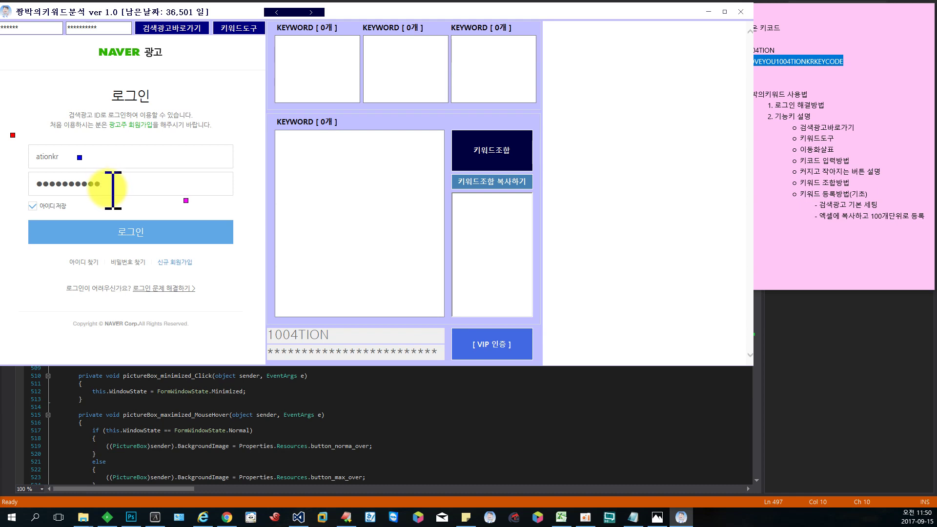
left_click_drag(116, 186, 35, 184)
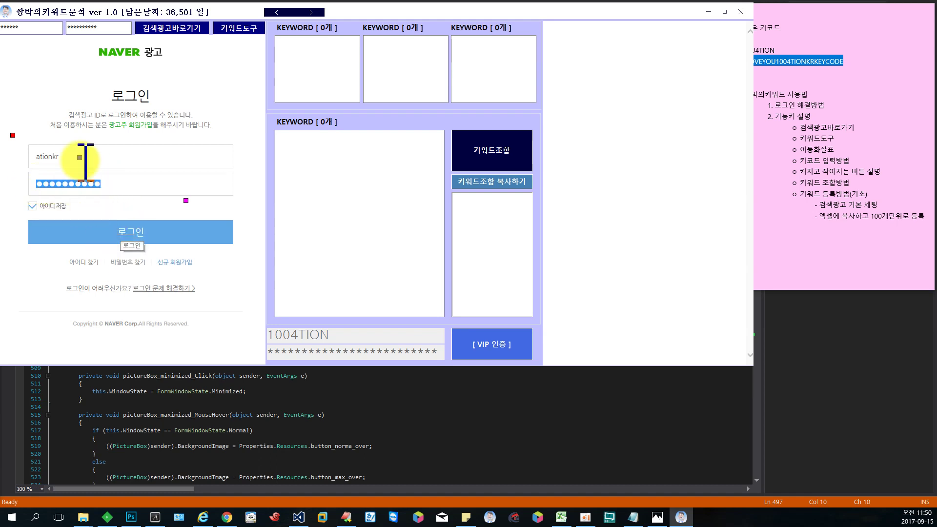
left_click(126, 233)
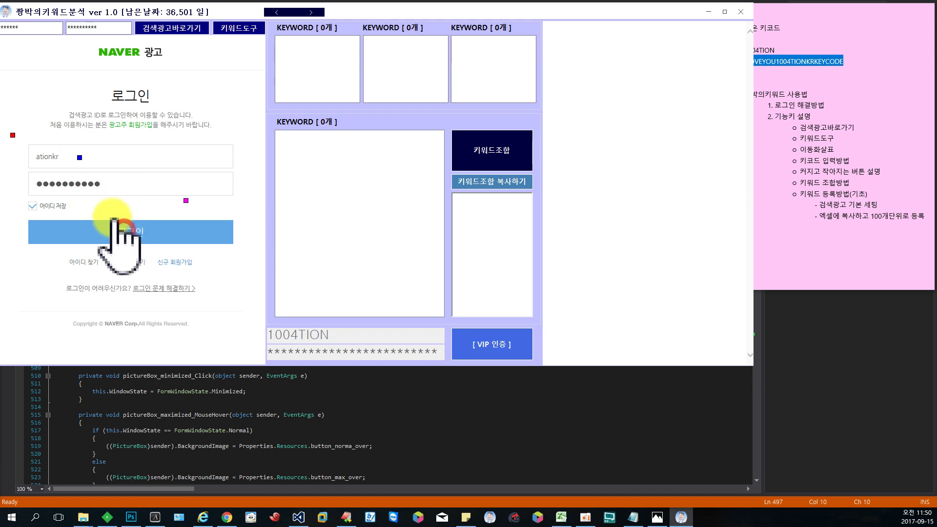
left_click(125, 231)
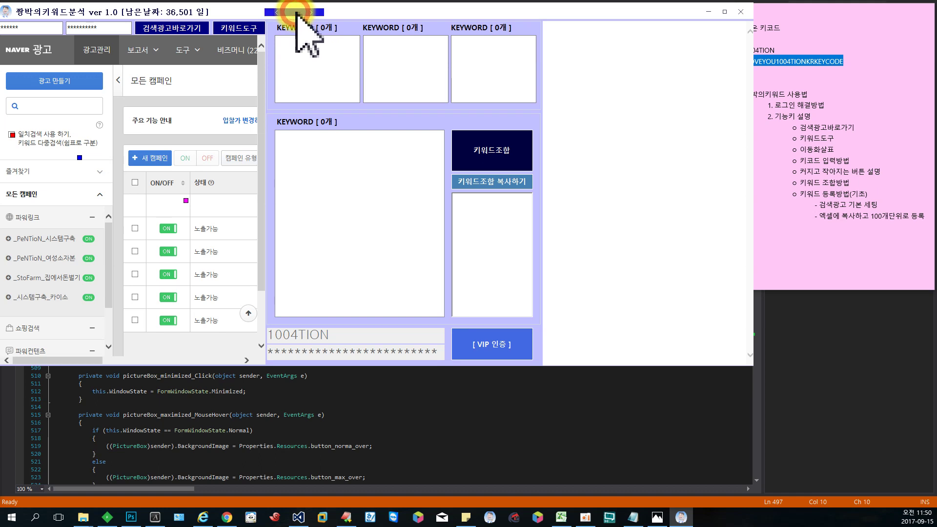
- Widen the embedded browser to show the full campaign list and go to the keyword tool page (키워드도구)
left_click_drag(298, 13, 754, 20)
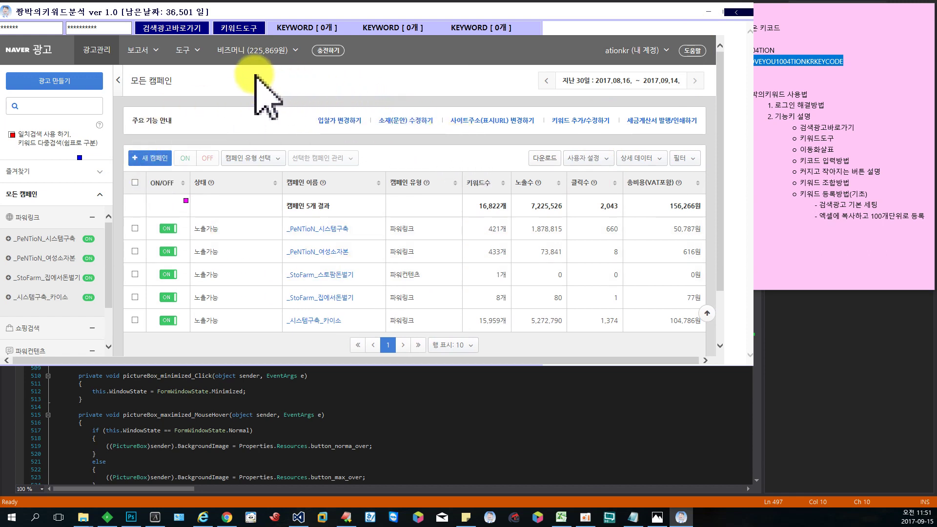
mouse_move(744, 12)
left_mouse_down()
mouse_move(442, 14)
mouse_move(725, 15)
left_mouse_up()
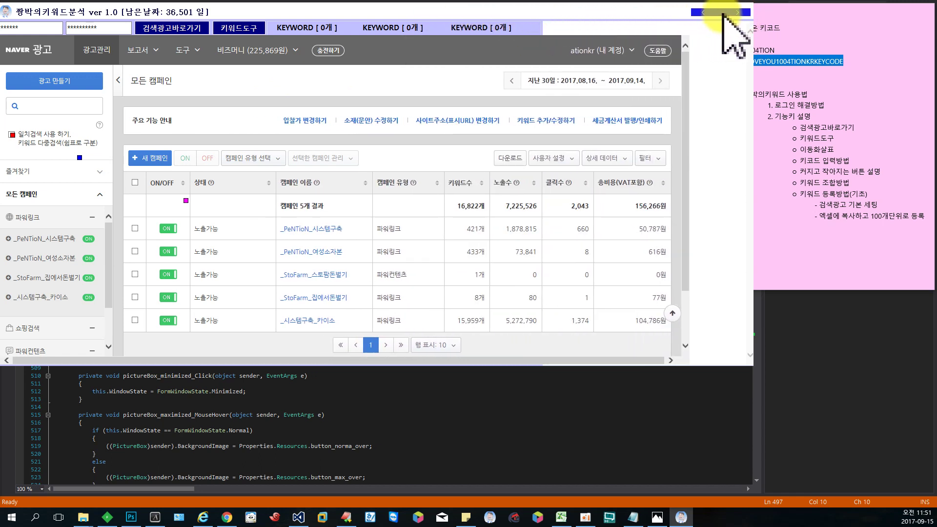
left_click(190, 50)
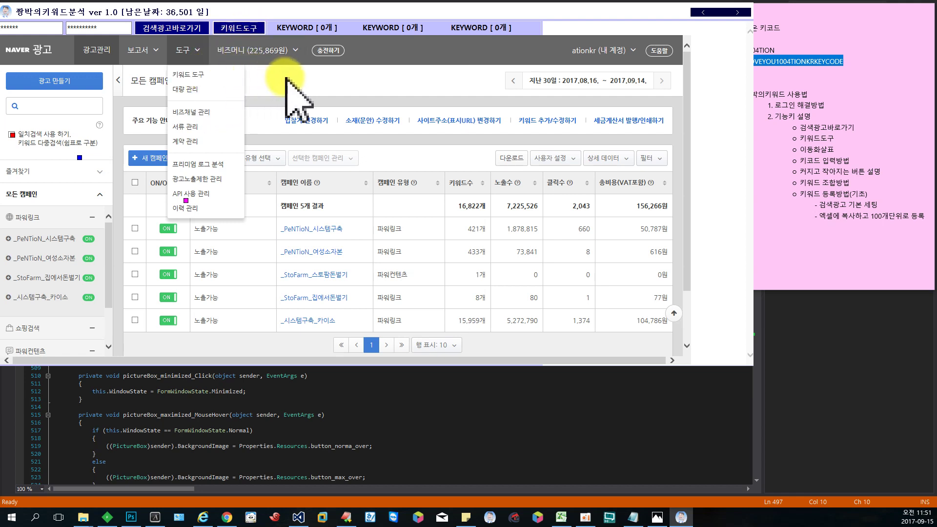
left_click(238, 26)
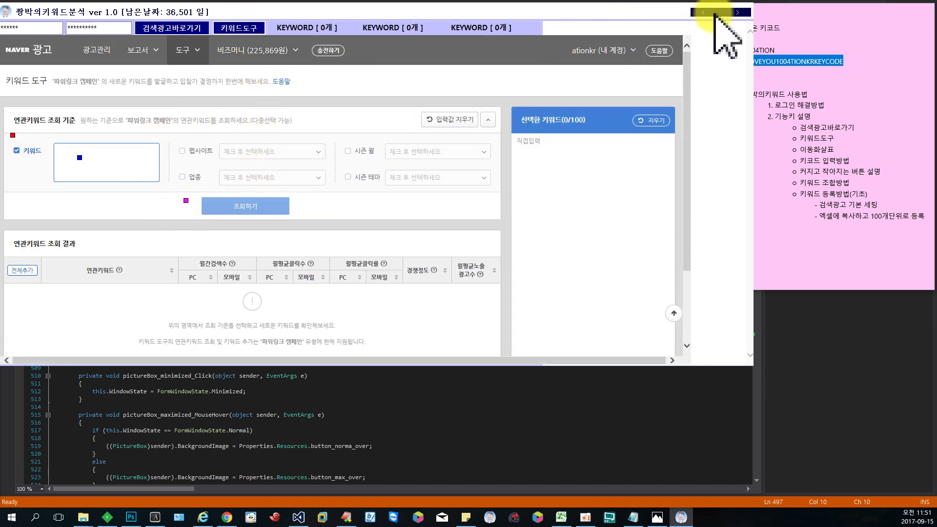
- Narrow the embedded browser to uncover the keyword lists, and look up related keywords for 시스템구축
left_click_drag(716, 13, 247, 7)
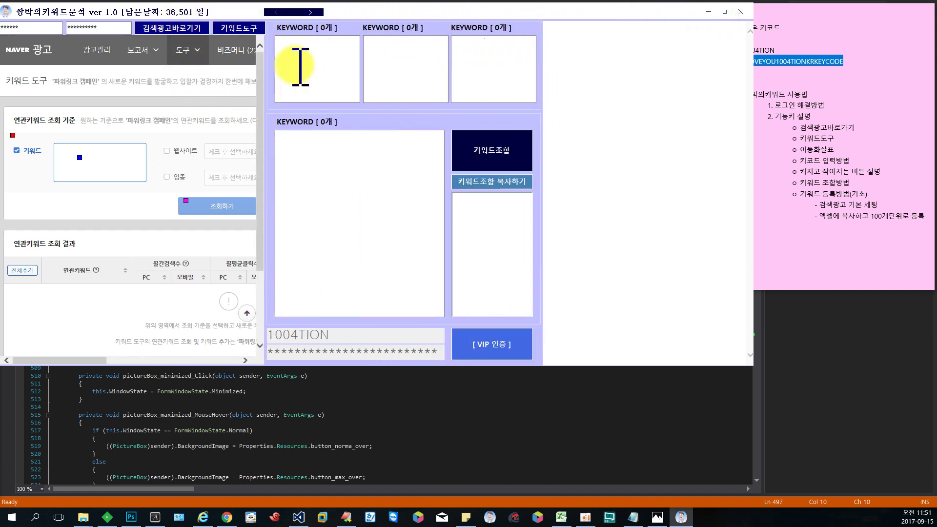
left_click(73, 154)
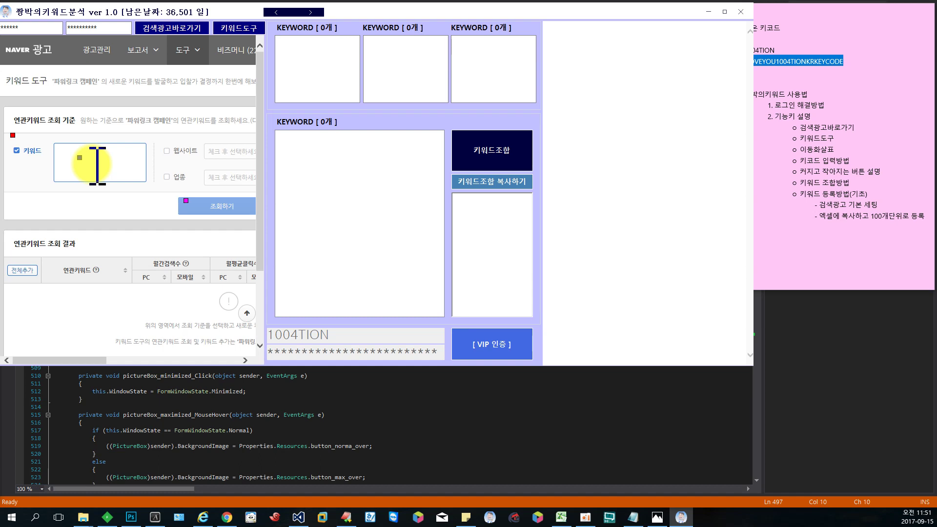
type("시스템구축")
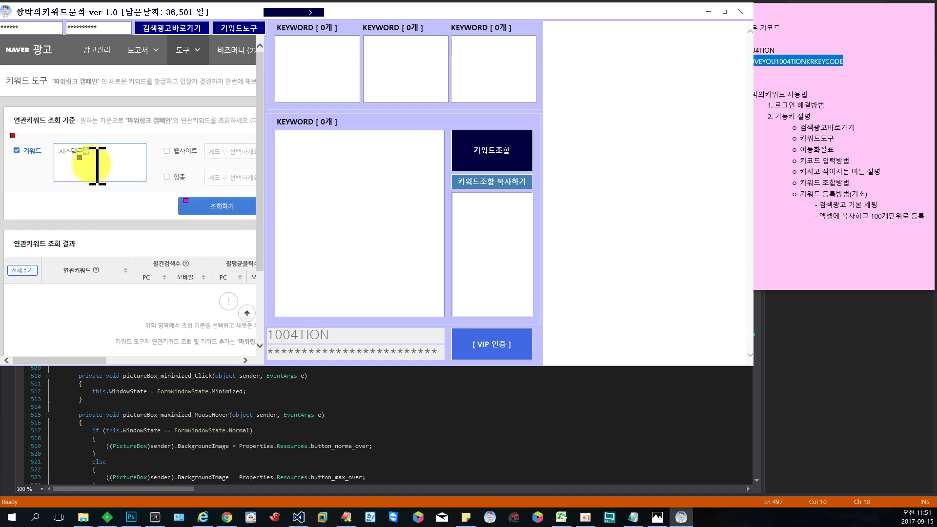
left_click(215, 207)
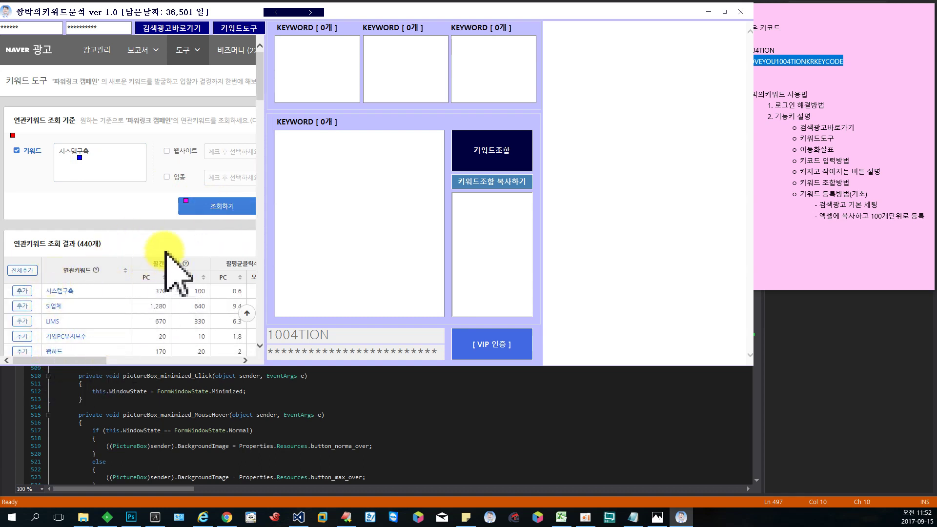
- Examine the monthly search counts for 시스템구축 and widen the embedded browser to view the remaining result columns
left_click_drag(154, 291, 168, 293)
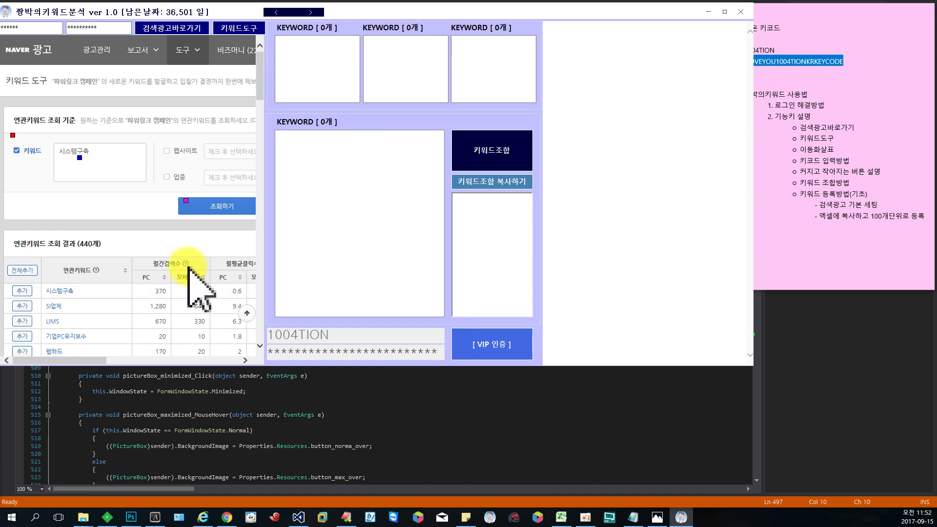
left_click(186, 263)
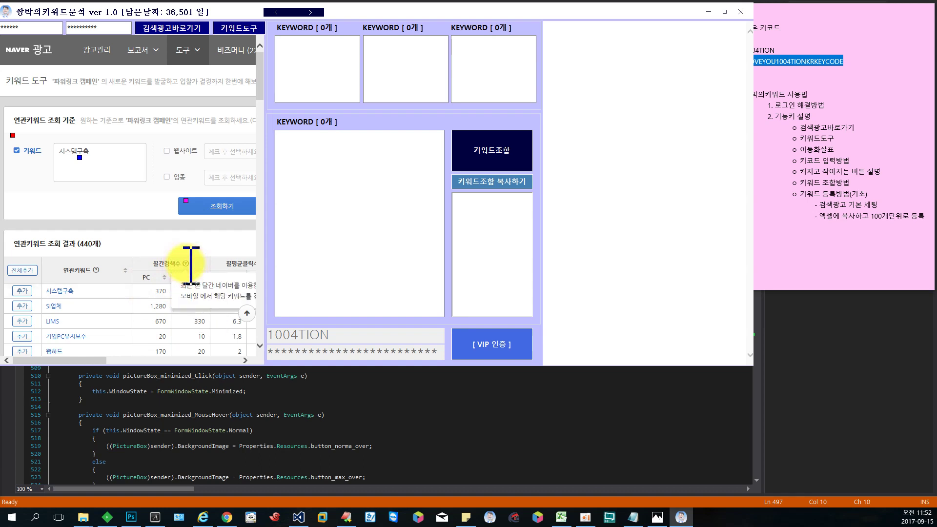
left_click_drag(283, 11, 405, 20)
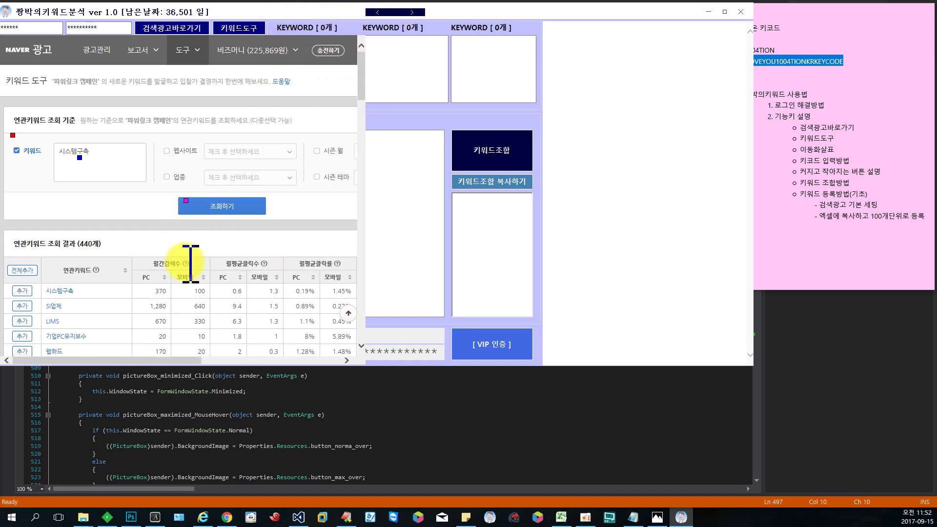
left_click(186, 263)
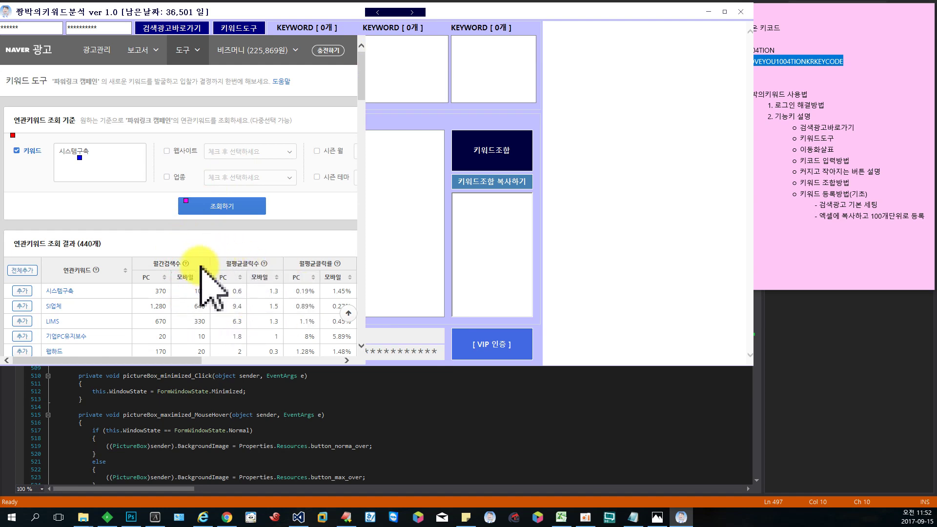
left_click_drag(152, 292, 203, 292)
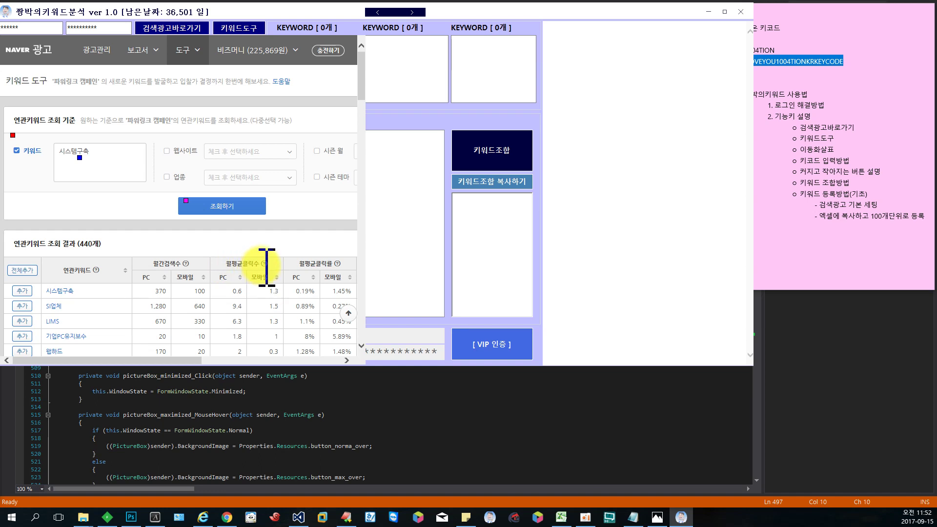
left_click_drag(388, 12, 580, 25)
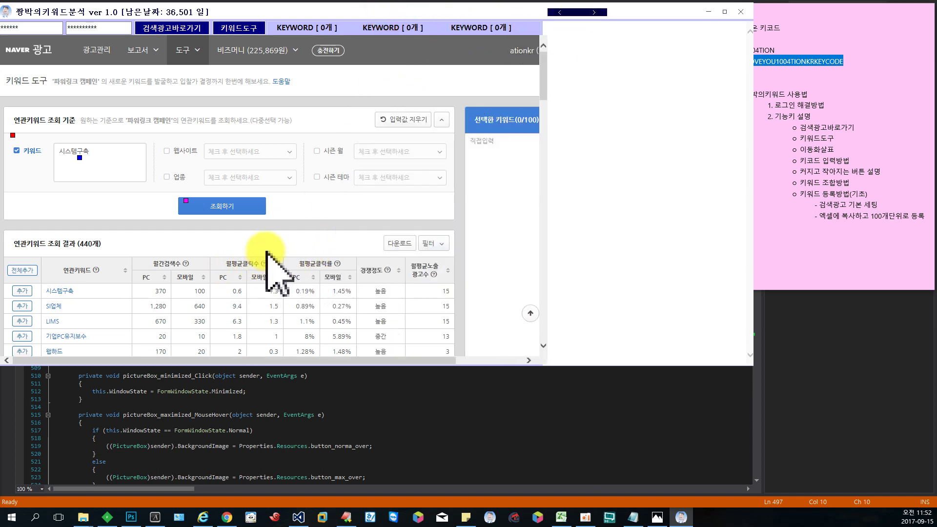
- Examine the result column explanations for average monthly clicks, click rate and number of exposed ads
left_click(265, 264)
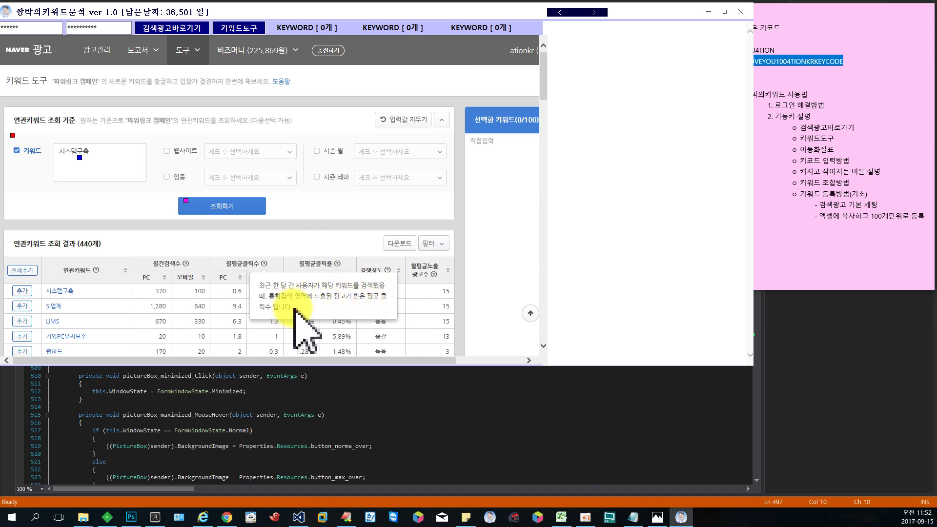
left_click(309, 249)
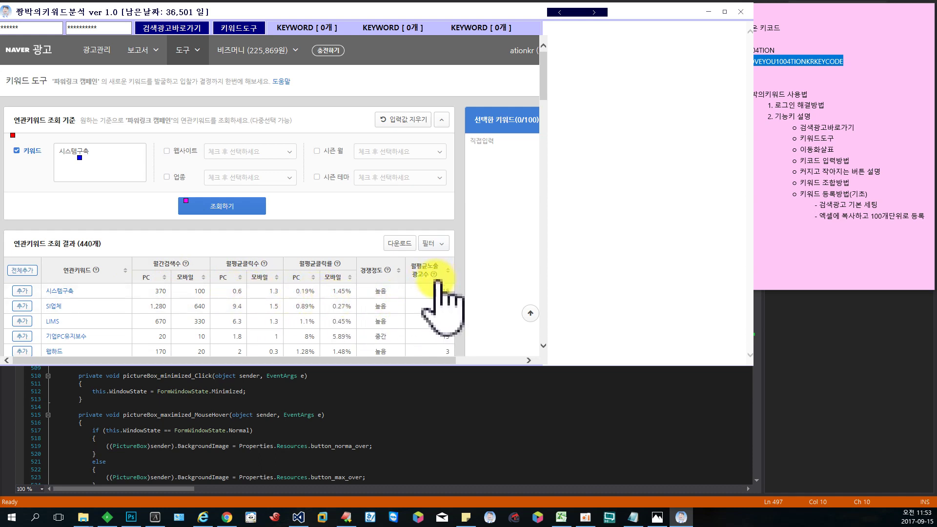
mouse_move(434, 274)
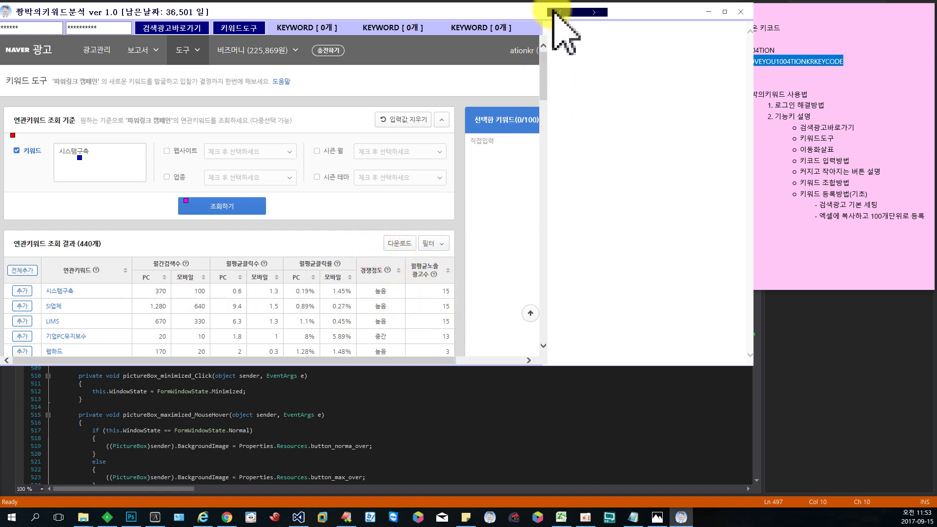
- Widen the embedded browser to show the selected-keyword pane and narrow it again to uncover the keyword lists
left_click(564, 11)
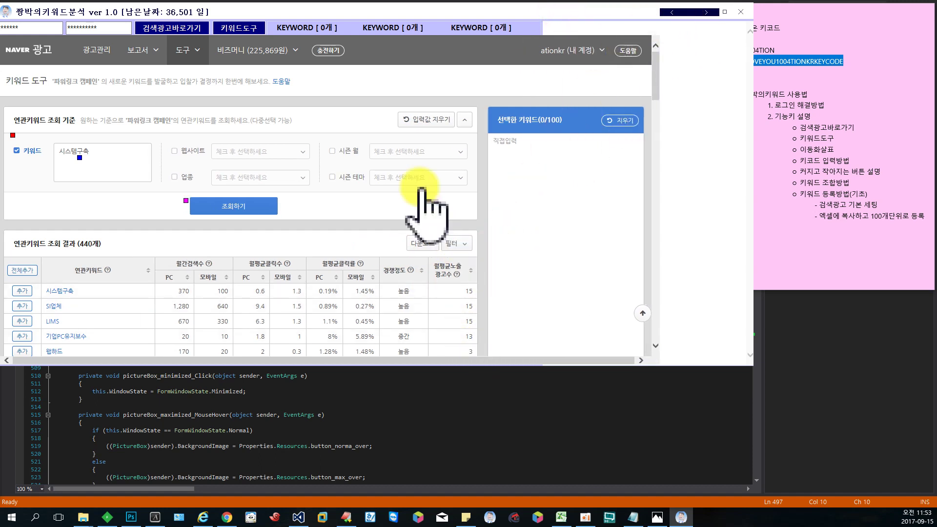
left_click(676, 12)
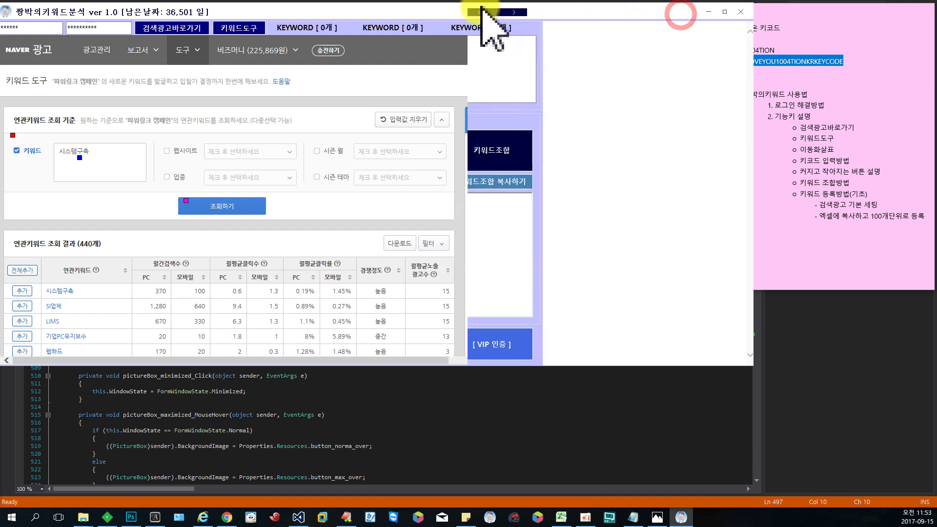
left_click(406, 12)
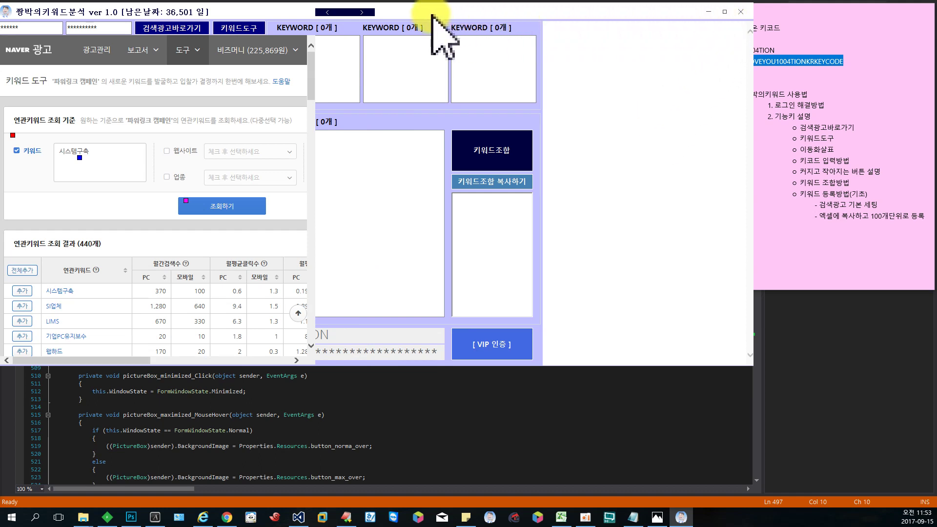
- Switch the program window between maximized and normal size twice, leaving it at normal size
mouse_move(431, 14)
left_mouse_down()
mouse_move(452, 25)
mouse_move(429, 17)
mouse_move(441, 14)
mouse_move(433, 1)
left_mouse_up()
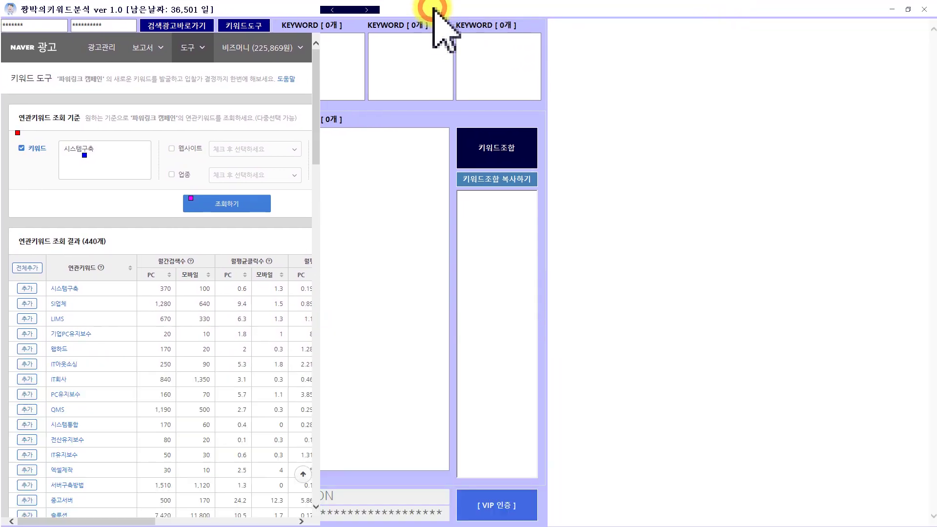
double_click(471, 6)
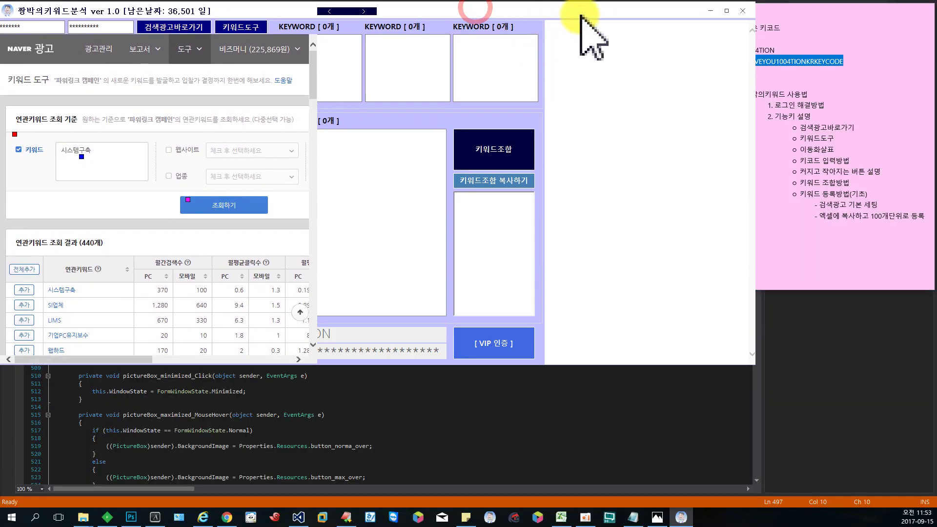
left_click(726, 10)
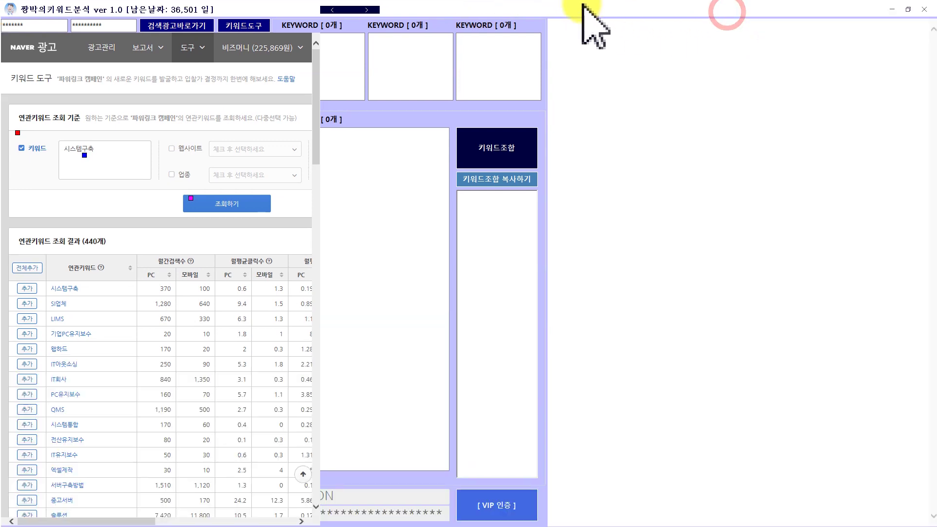
double_click(502, 9)
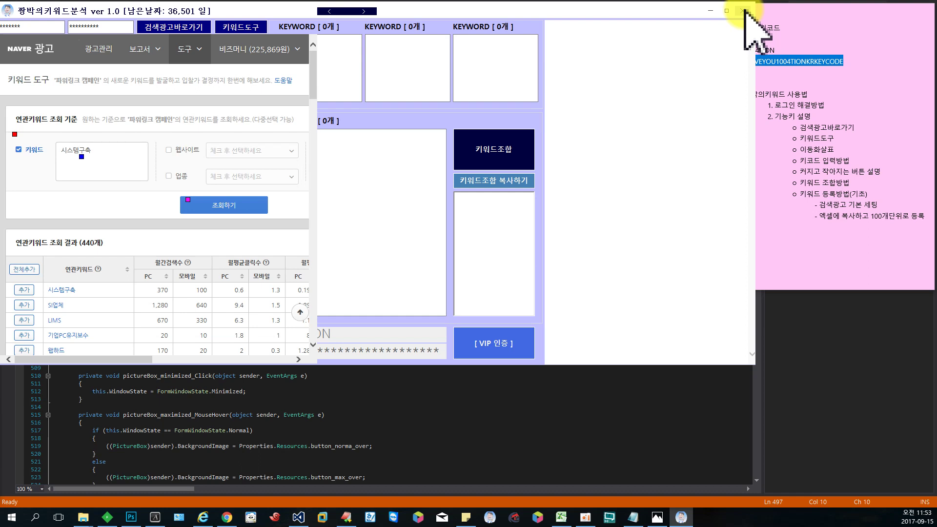
- Close the keyword program and run it again from its Visual Studio project
left_click(743, 10)
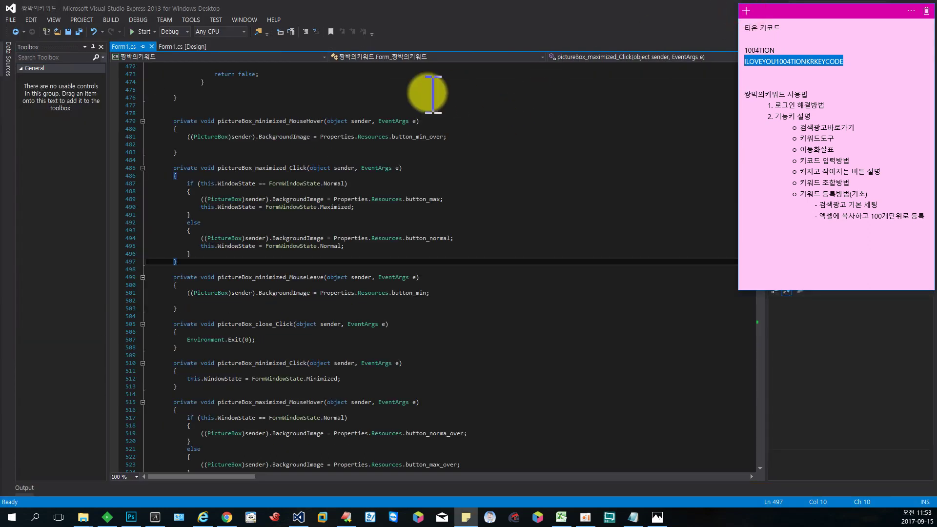
left_click(325, 103)
key("F5")
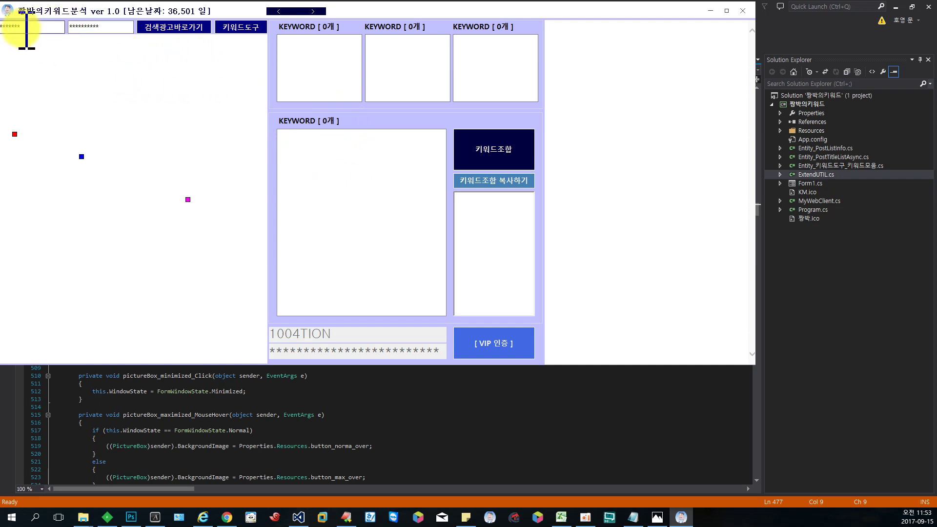
- Check the prefilled ID and password fields and go to the Naver search ad page (검색광고바로가기)
left_click(100, 26)
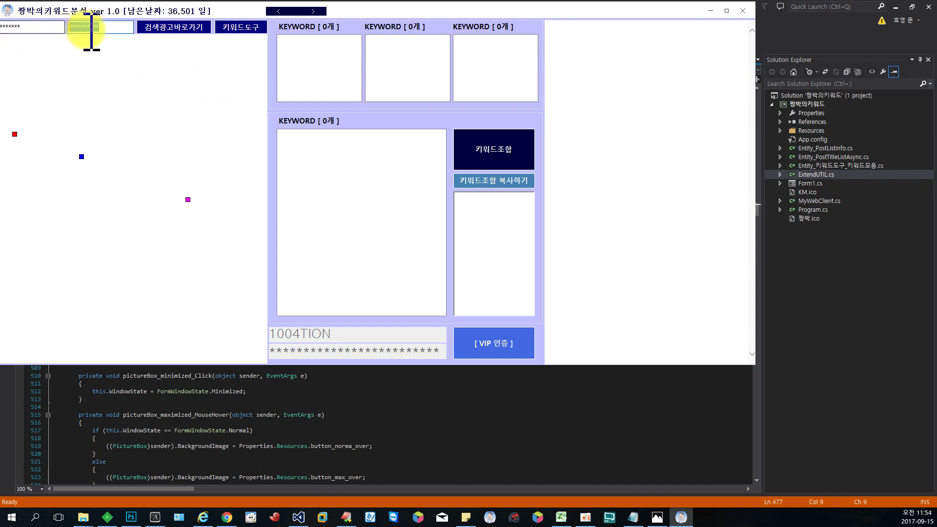
left_click(40, 26)
left_click(242, 416)
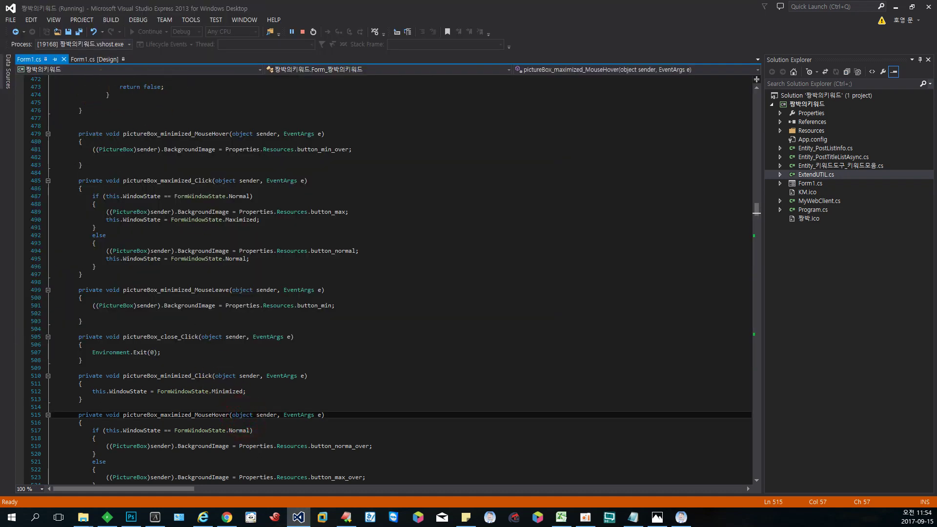
key("alt+Tab")
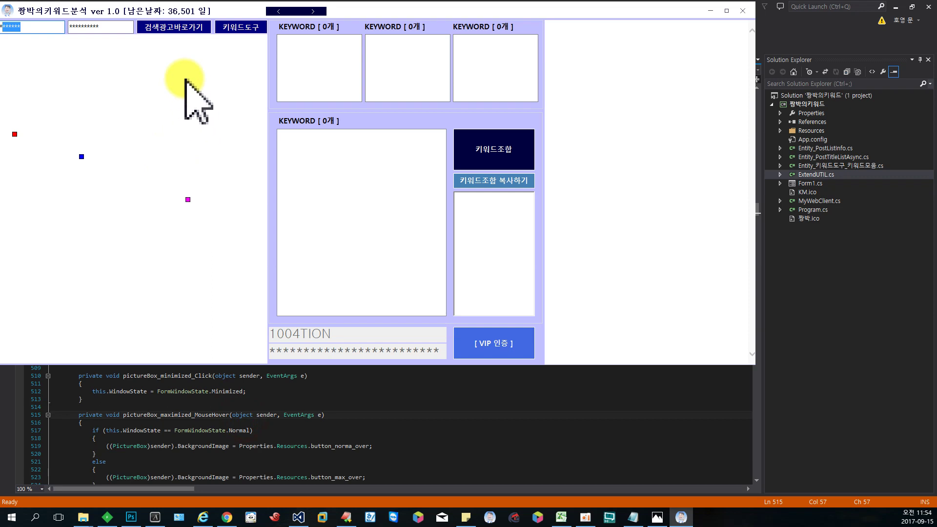
left_click(184, 29)
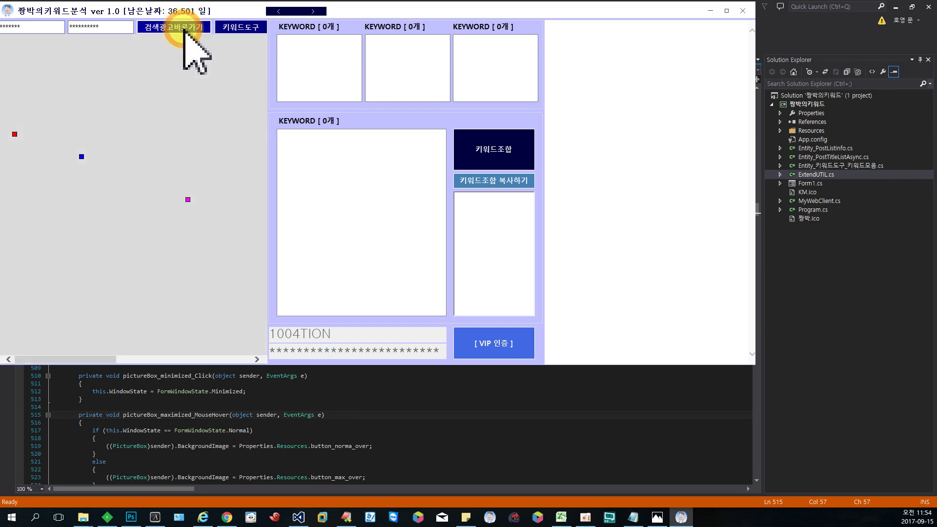
left_click(153, 124)
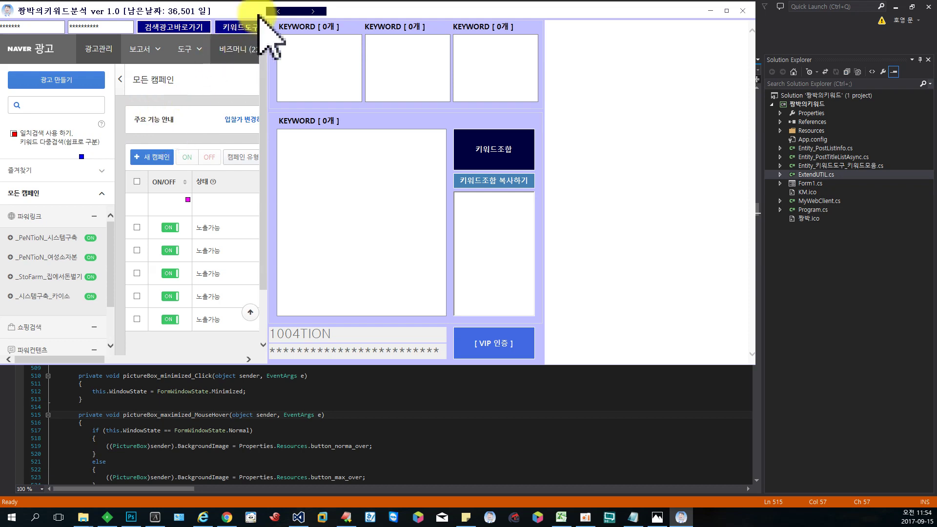
- Maximize the program window and log out of the Naver ad account in the widened embedded browser
double_click(337, 11)
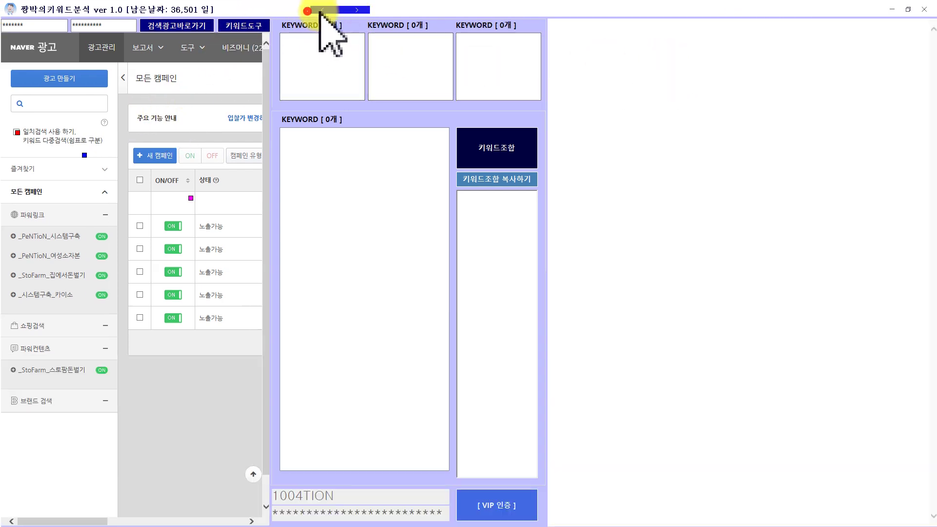
left_click(314, 10)
left_click(825, 49)
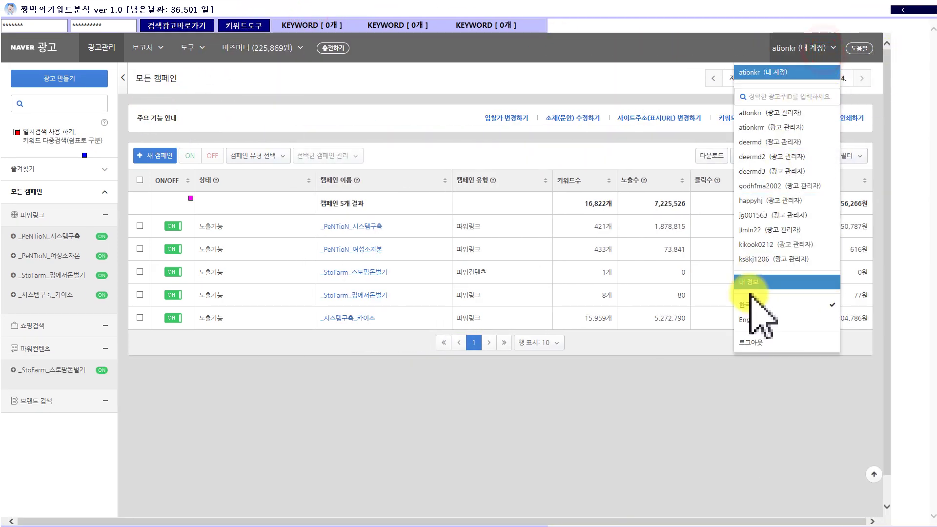
left_click(751, 340)
- Narrow the embedded browser, widen it again, and log out of the reloaded Naver ad account once more
left_click(902, 9)
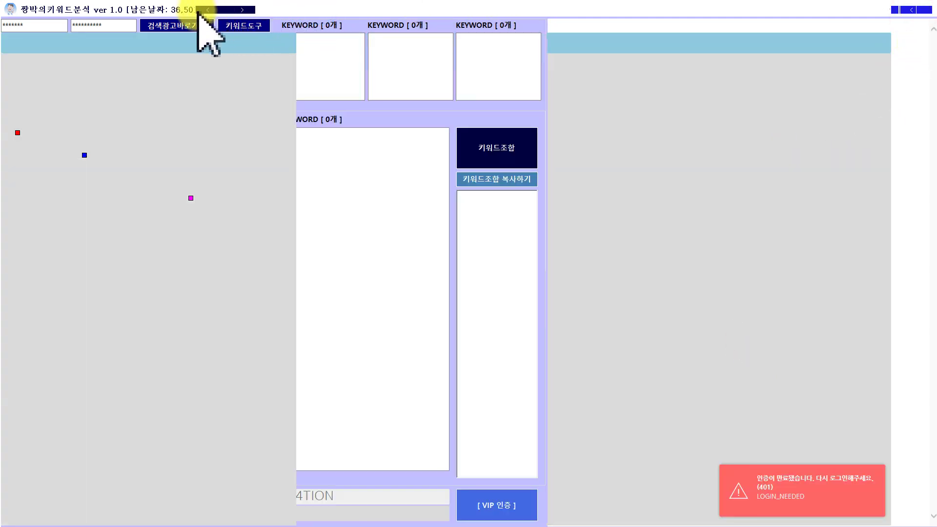
left_click(214, 14)
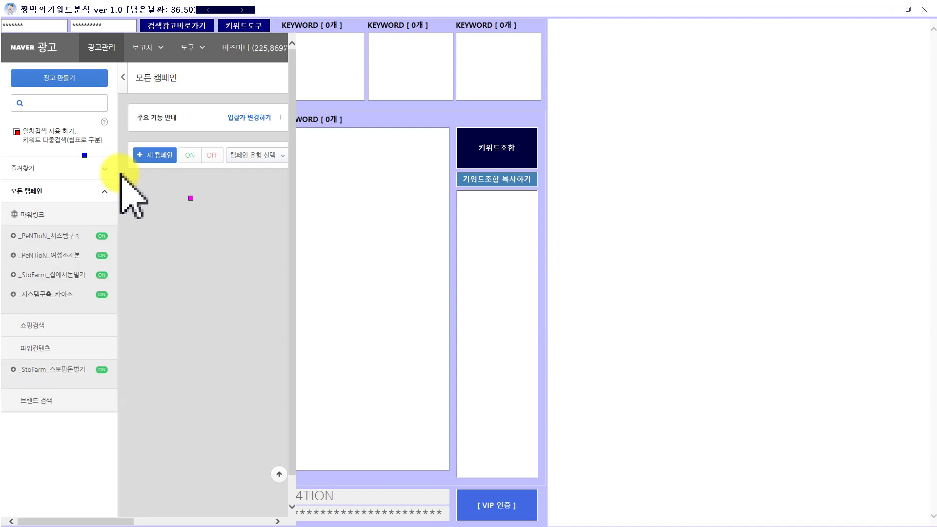
left_click(222, 10)
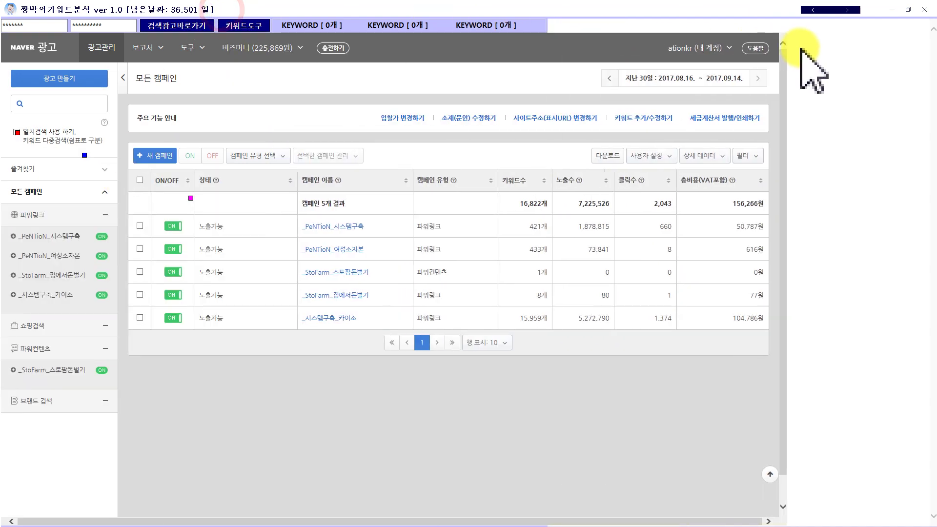
left_click(767, 47)
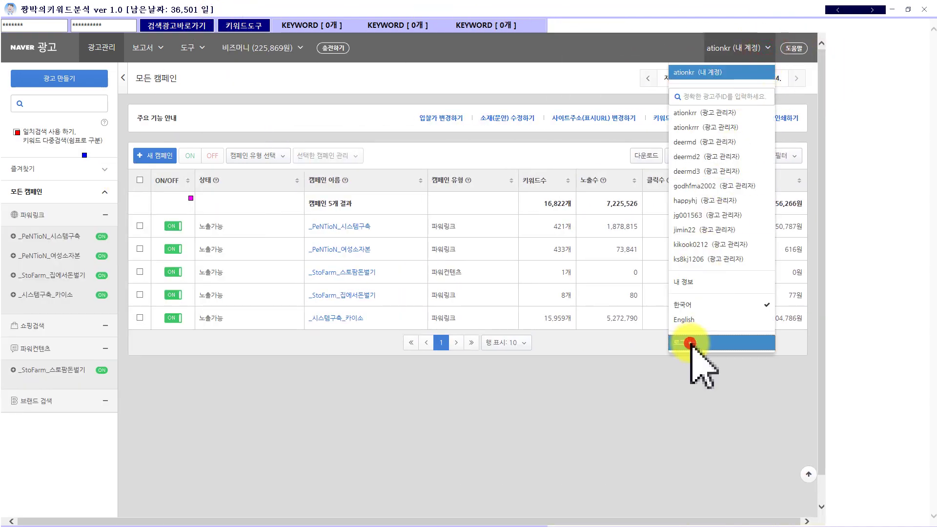
left_click(695, 359)
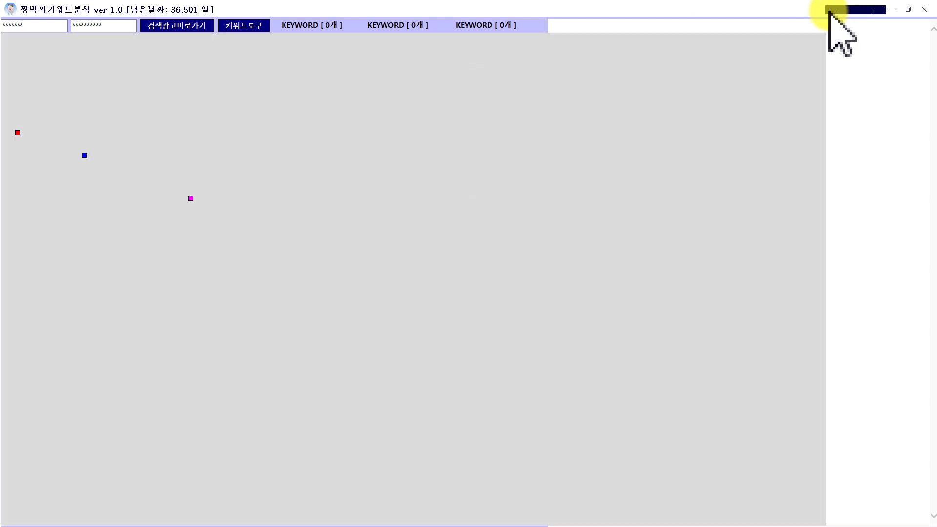
- Narrow the embedded browser to uncover the keyword lists and go to the keyword tool page (키워드도구)
left_click(839, 10)
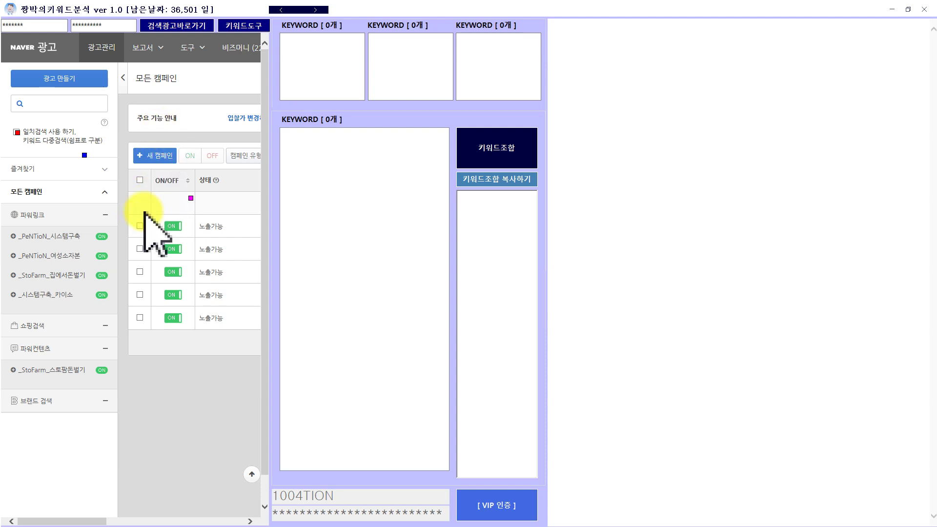
left_click(244, 26)
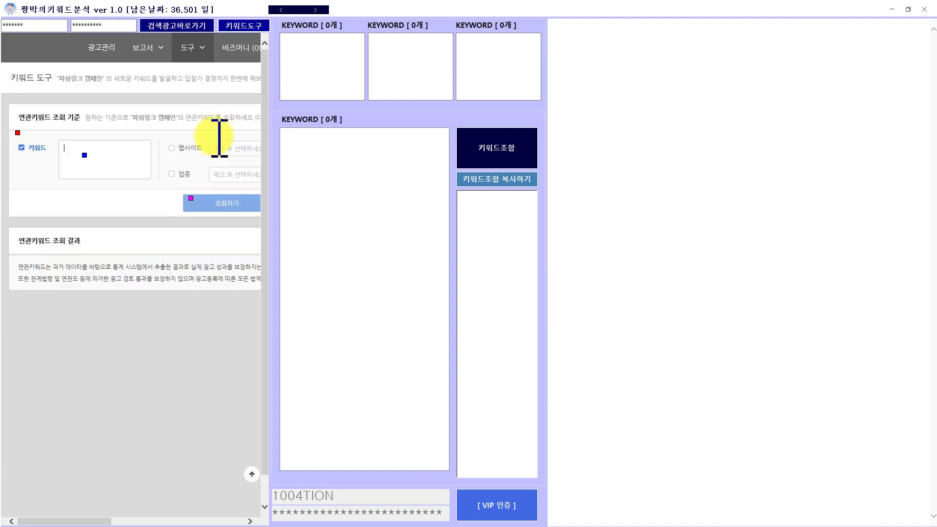
- Look up related keywords for 시스템구축 and shift the coloured position markers over the query form
left_click(125, 173)
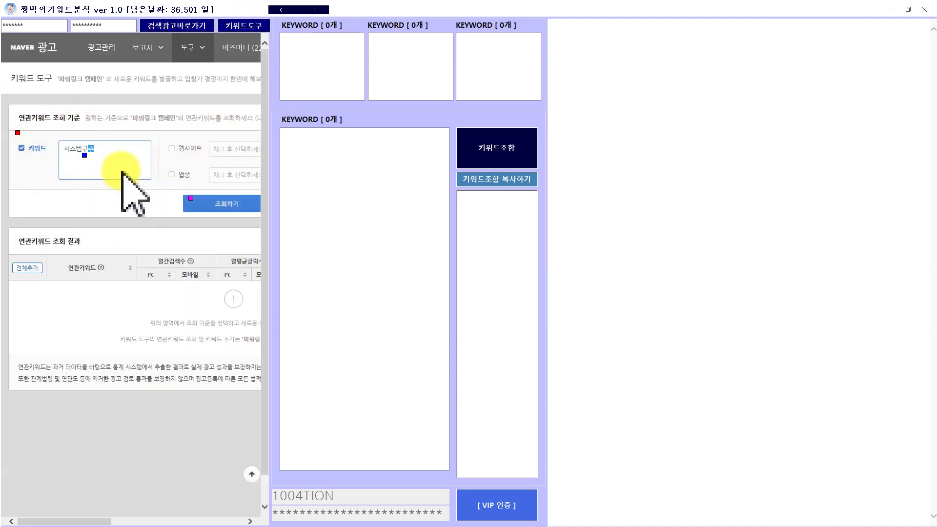
type("시스템구축")
left_click(217, 204)
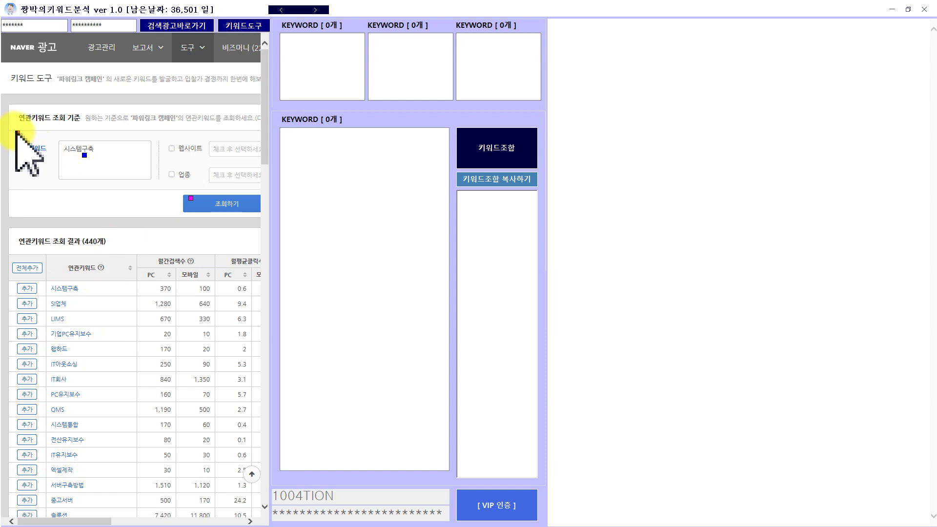
left_click(9, 127)
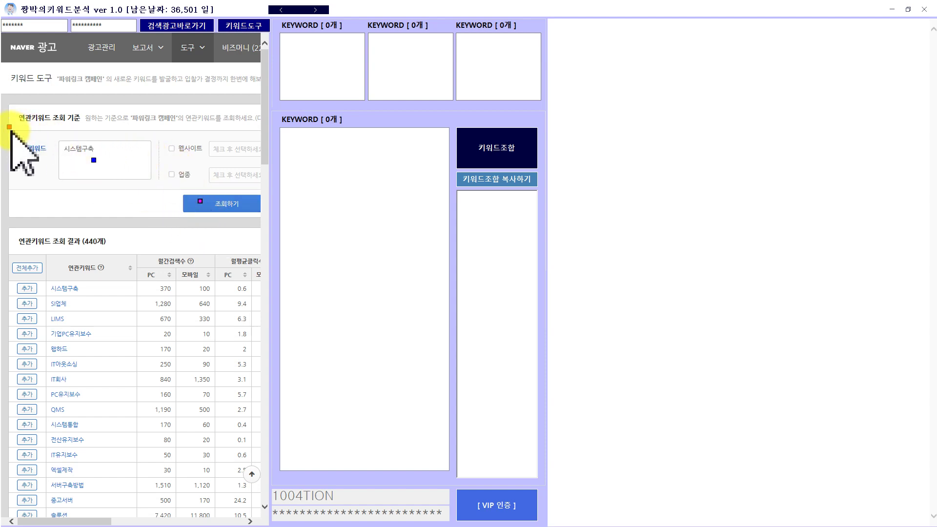
- Enter 시스템 in the first upper keyword list and 구축 in the second
left_click(350, 63)
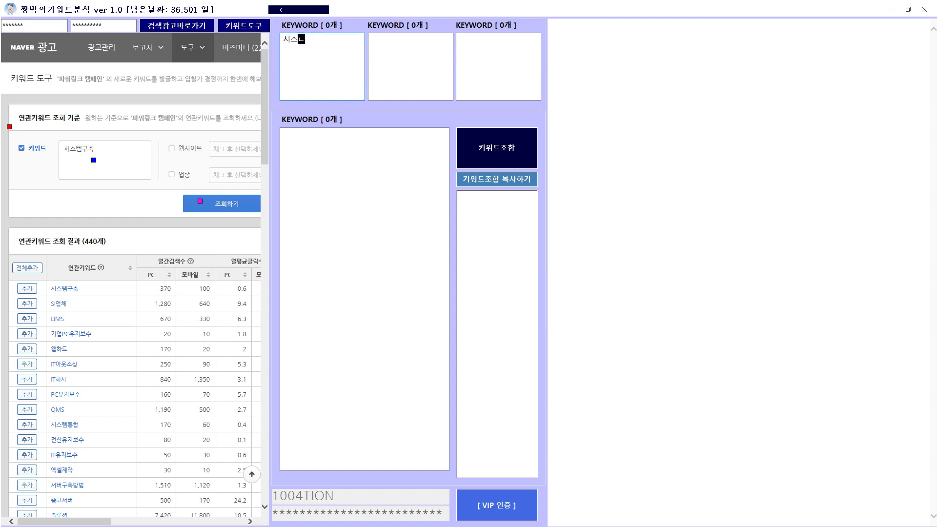
left_click(433, 65)
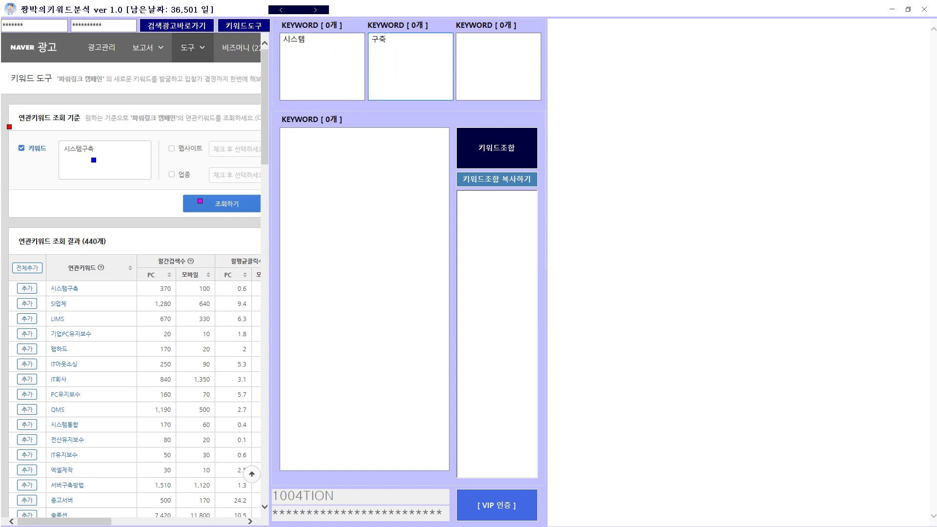
left_click(342, 54)
left_click(481, 52)
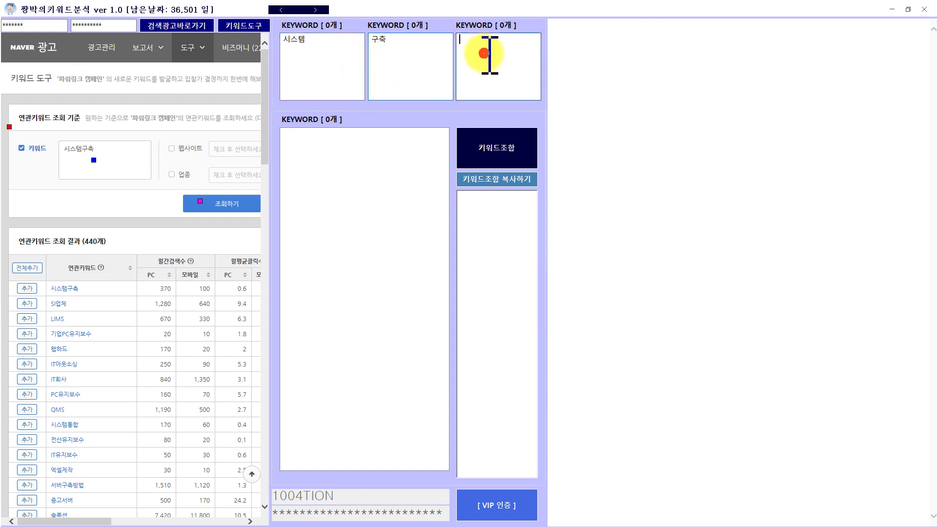
left_click(418, 61)
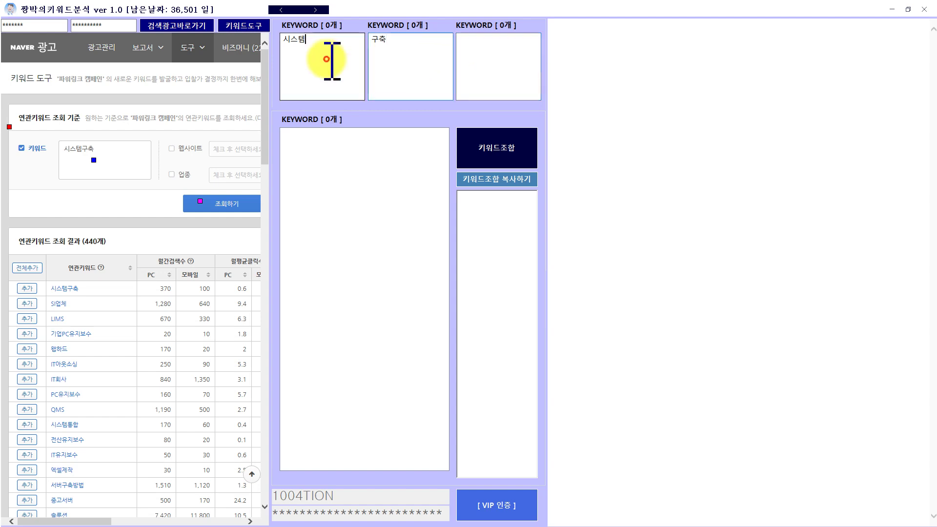
- Move 시스템 to the second upper keyword list and 구축 to the third, adding 업체 below 구축
left_click_drag(402, 42, 473, 57)
left_click_drag(314, 44, 391, 57)
left_click(487, 64)
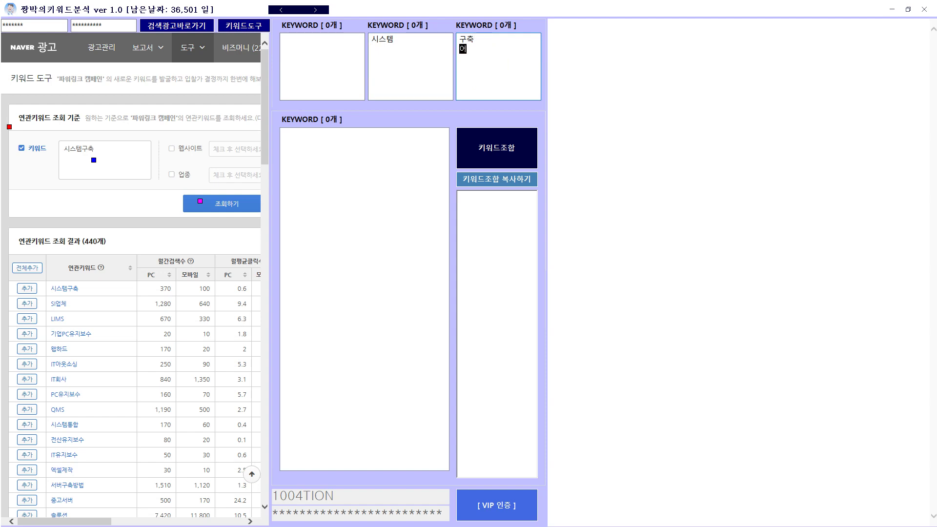
- Add 대구, 기업 and 전산 to the first upper list and 통합 to the third, and generate the keyword combinations
left_click(355, 70)
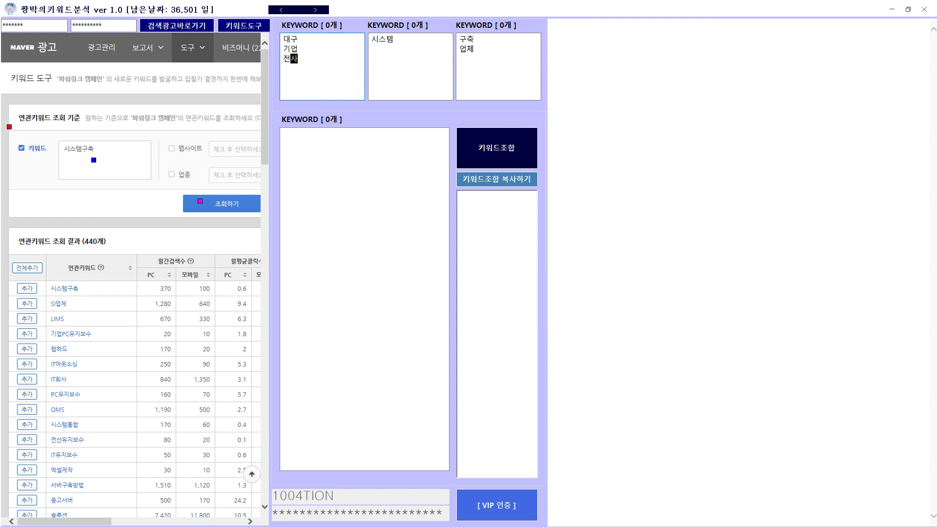
left_click(482, 58)
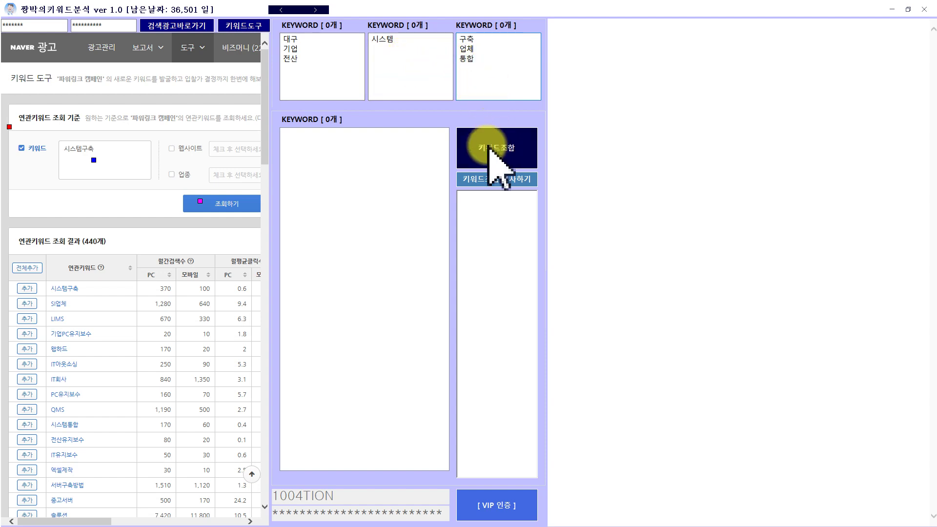
left_click(503, 149)
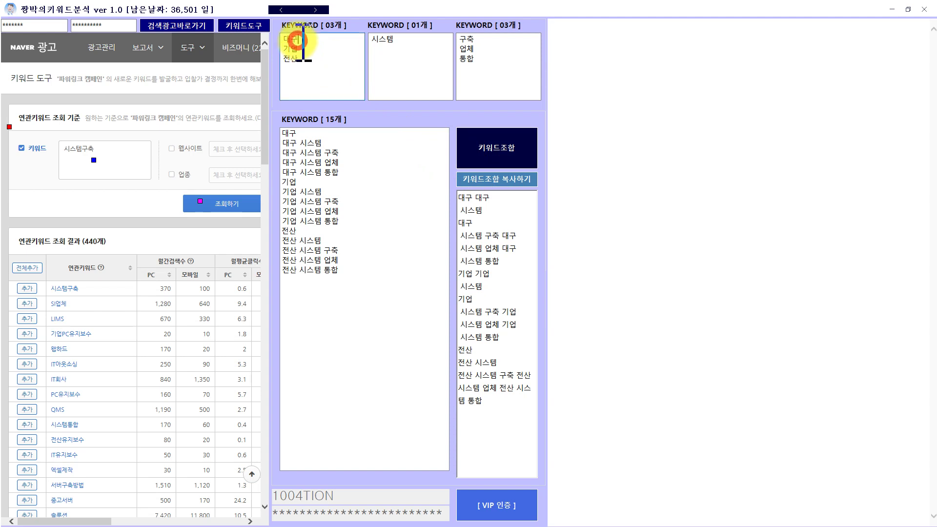
- Look up the combined keyword 대구 in the keyword tool and in Naver search
left_click(414, 39)
left_click(467, 39)
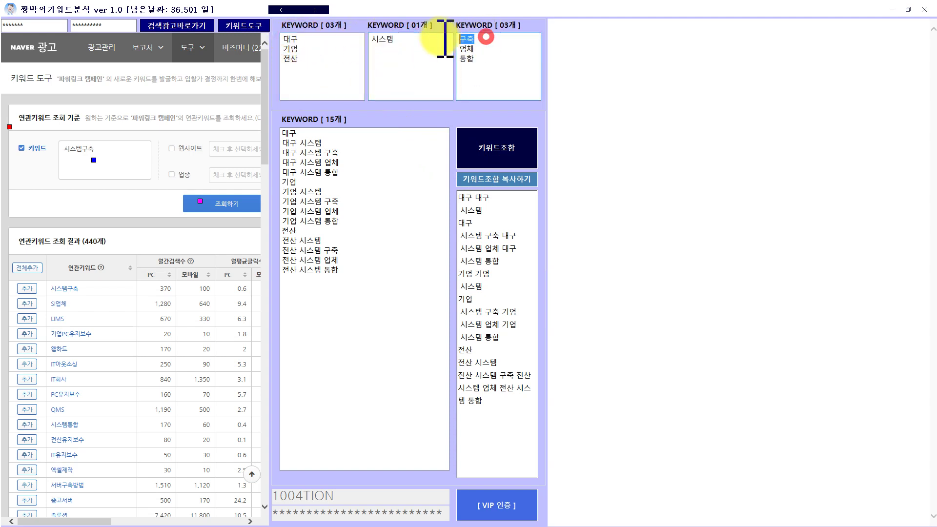
left_click_drag(286, 132, 371, 86)
double_click(318, 133)
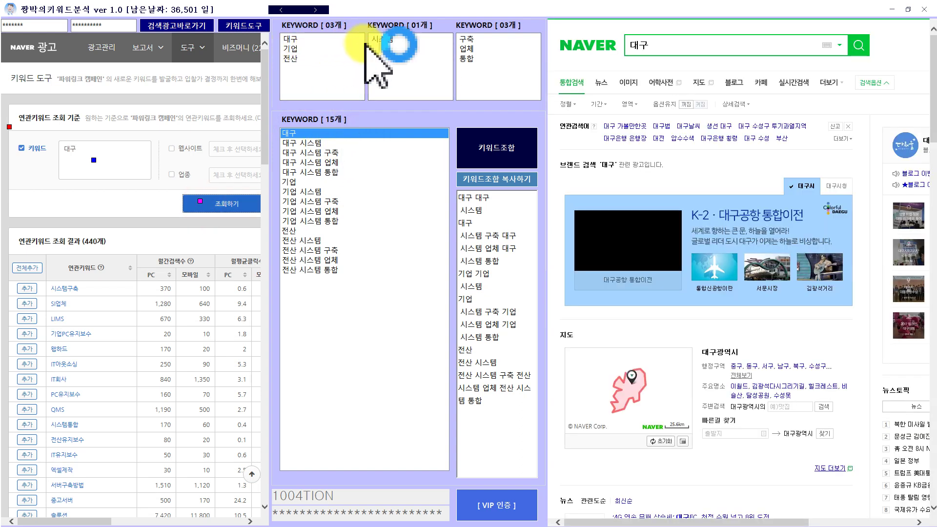
- Look up the combined keyword 대구 시스템 통합 in the keyword tool and in Naver search
left_click(477, 52)
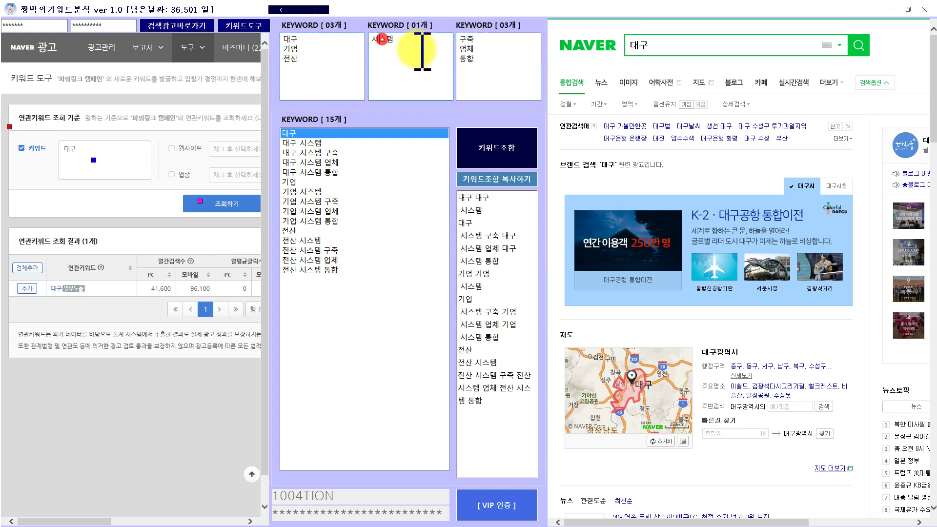
left_click(462, 61)
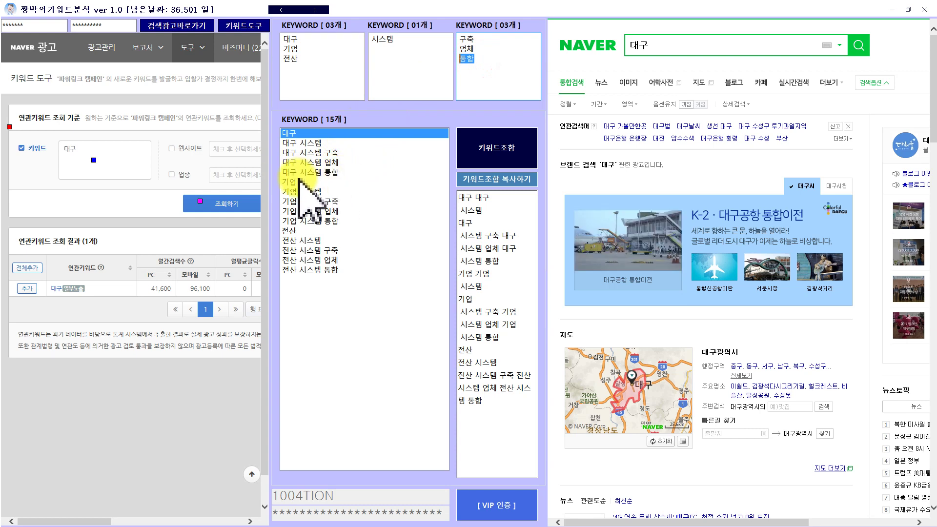
left_click(324, 173)
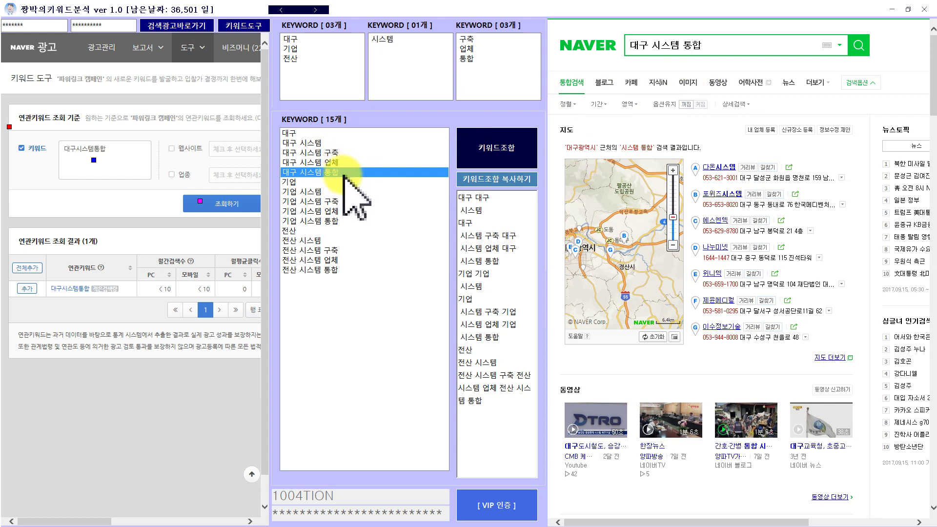
- Shift the coloured position markers slightly over the keyword tool's query form
left_click_drag(119, 154, 70, 155)
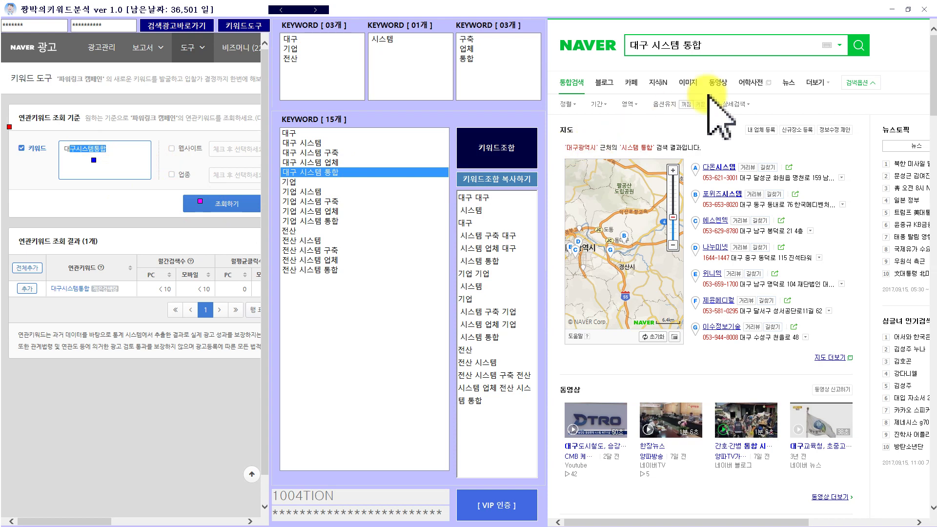
left_click(100, 147)
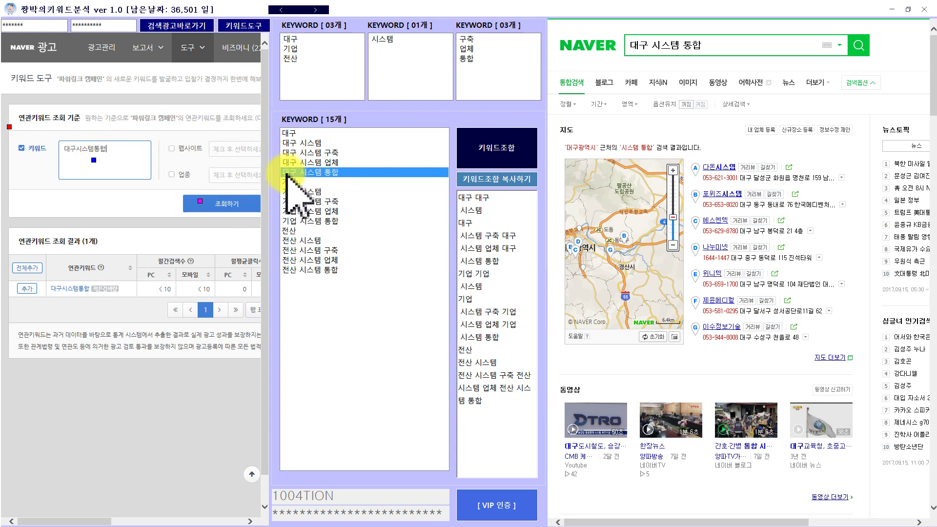
left_click(119, 152)
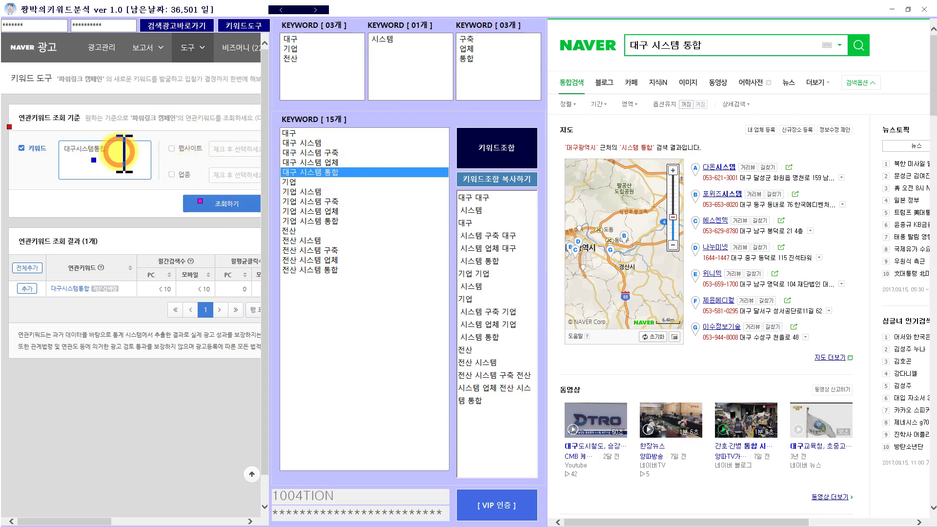
left_click(195, 201)
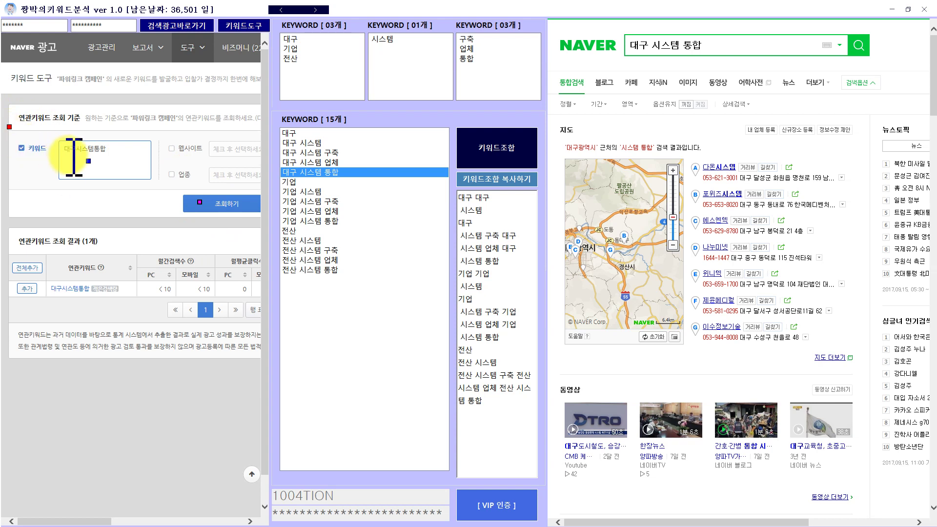
- Look up related keywords for 시스템통합, and query the combined keyword 대구 시스템 통합 again
left_click(227, 204)
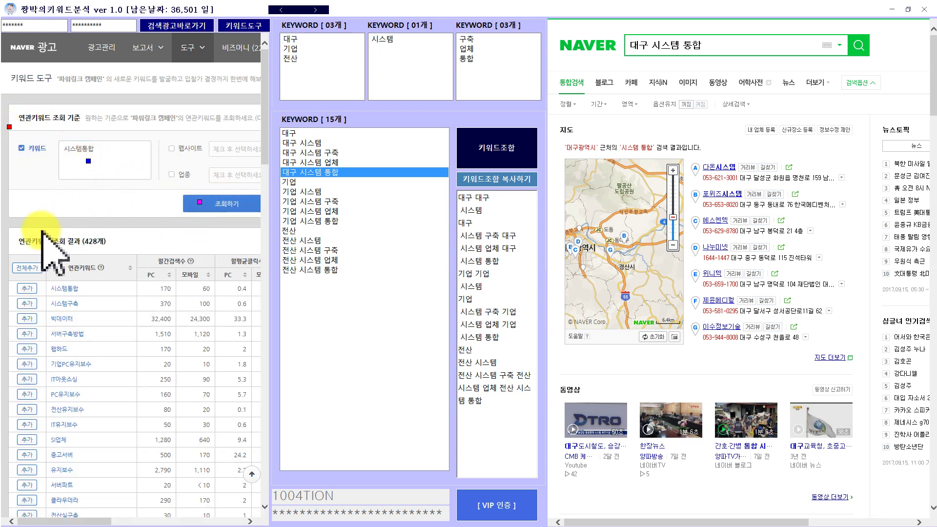
scroll(260, 130, "down", 4)
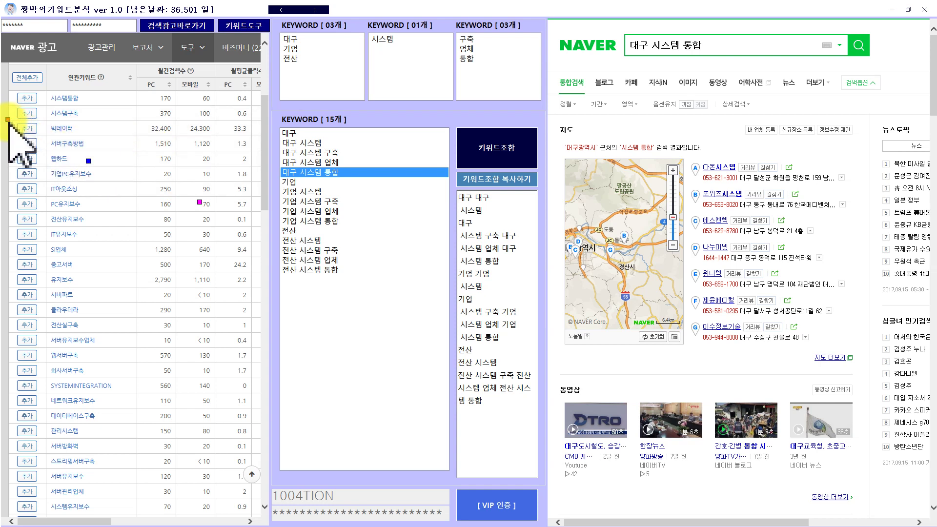
scroll(9, 128, "up", 4)
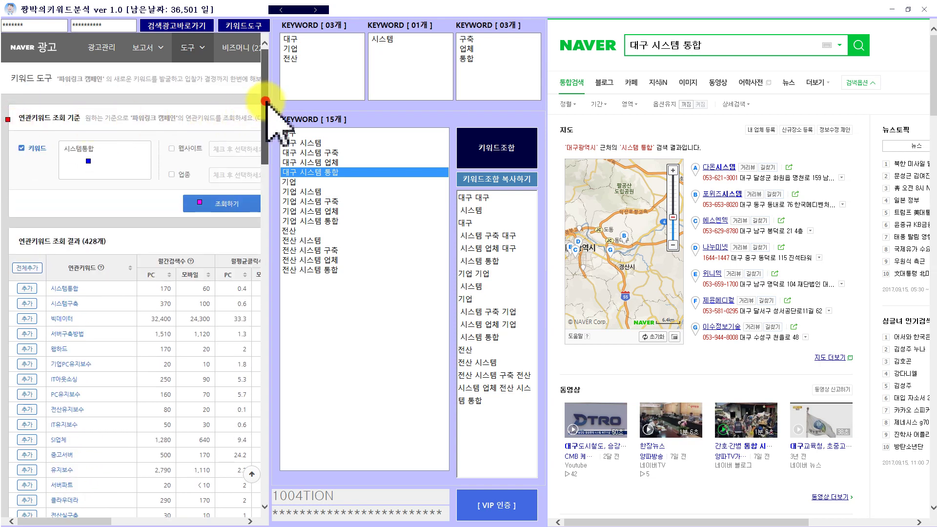
scroll(264, 110, "down", 4)
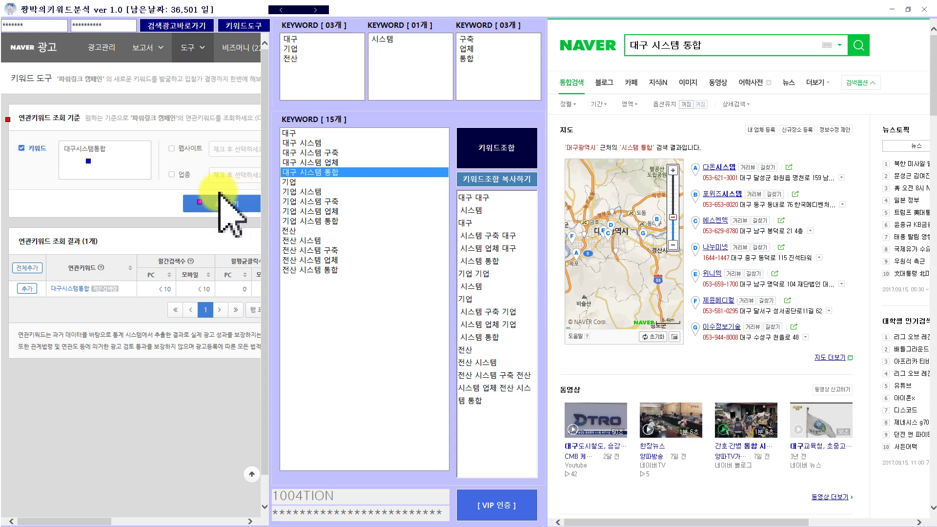
left_click(322, 68)
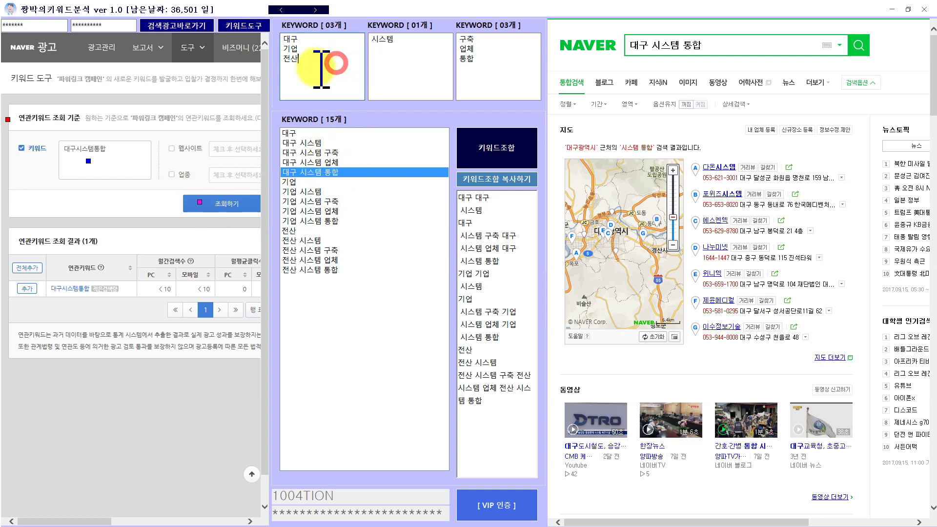
left_click(395, 60)
left_click(463, 67)
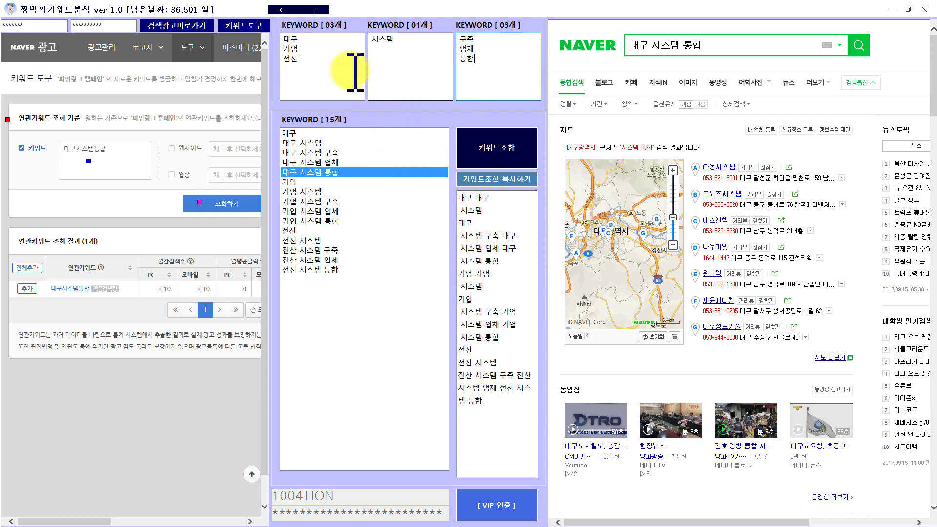
- Widen the embedded browser and open the campaign _시스템구축_카이소 in ad management (광고관리)
left_click_drag(299, 8, 845, 20)
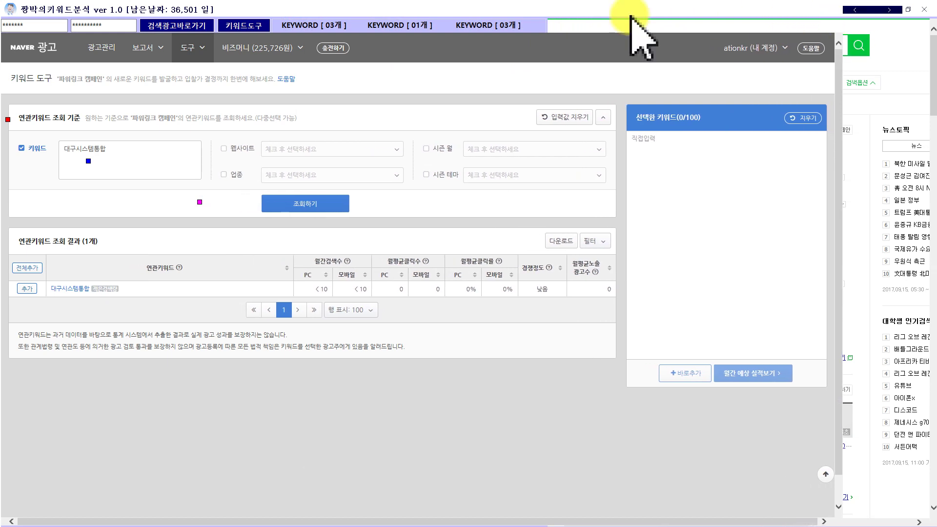
left_click(102, 61)
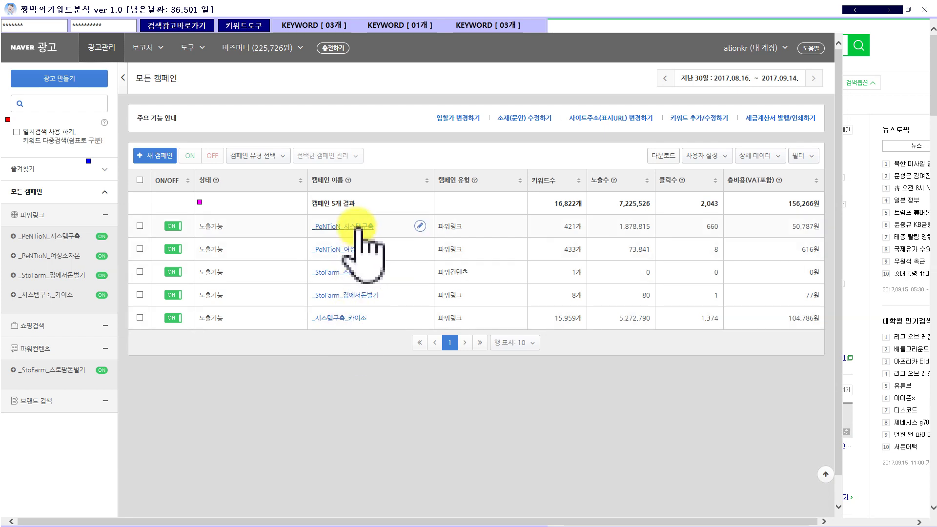
left_click(328, 317)
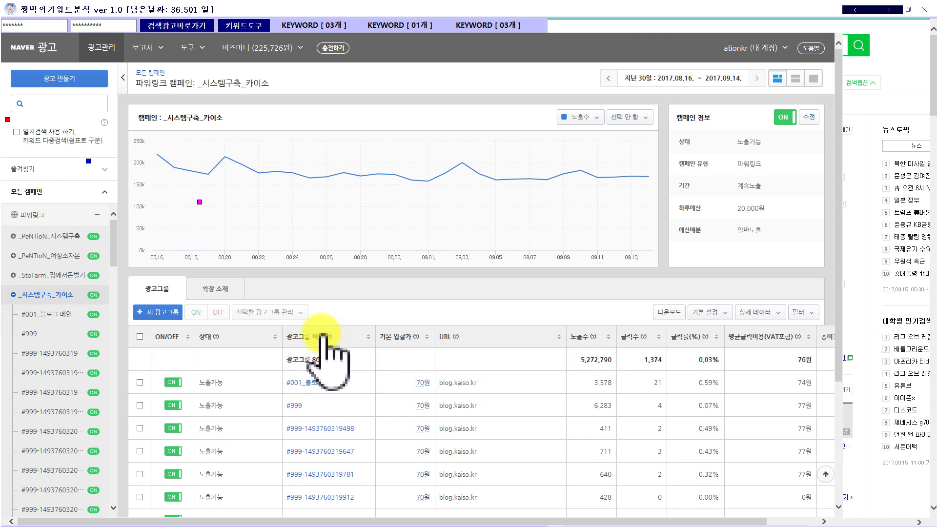
- Show 200 ad groups per page for the campaign and look through the complete list
scroll(333, 402, "down", 3)
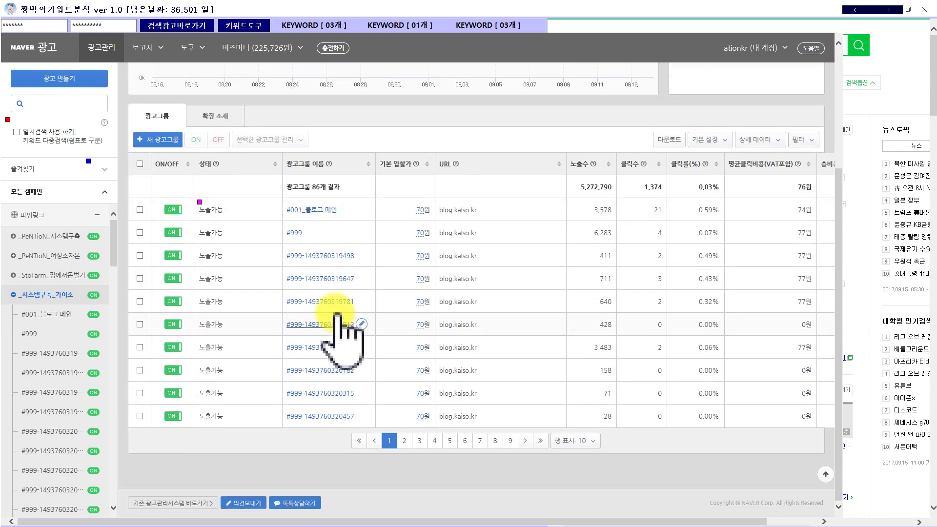
left_click(578, 440)
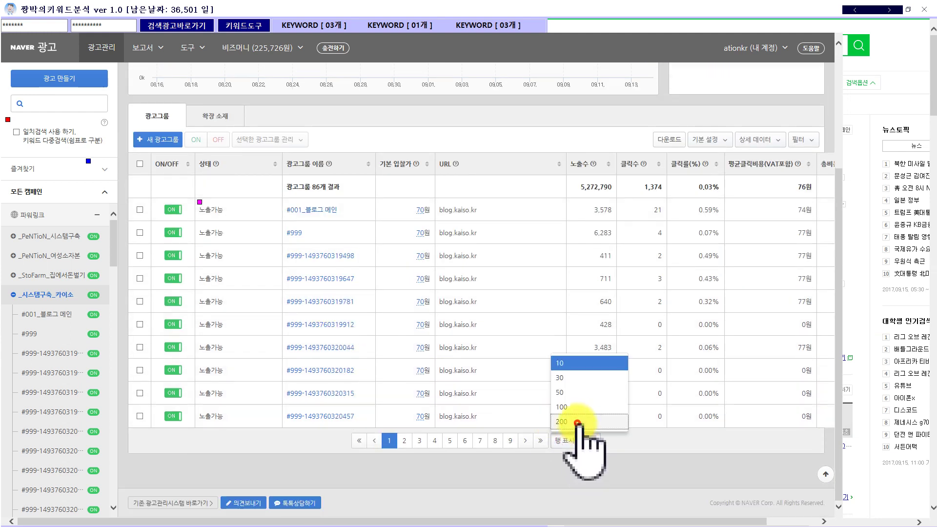
left_click(577, 426)
left_click(425, 141)
scroll(366, 279, "down", 7)
scroll(361, 274, "down", 18)
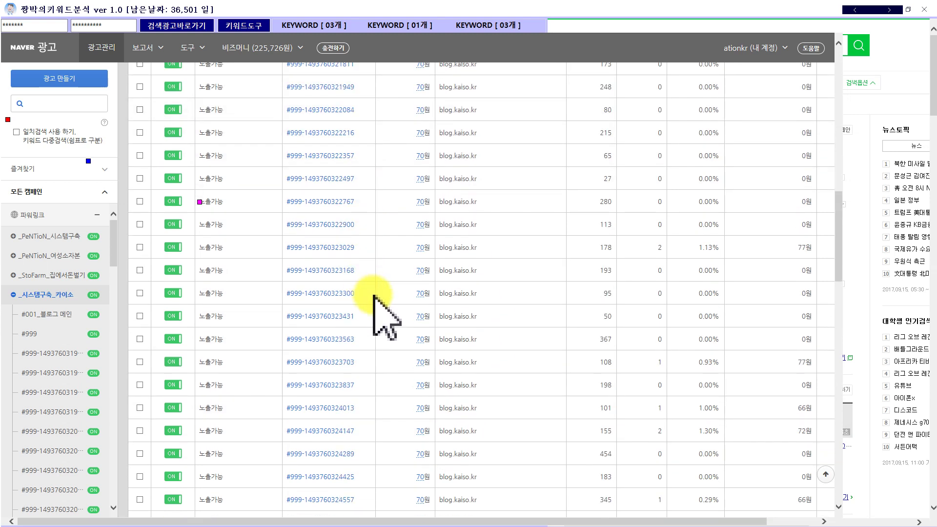
scroll(364, 302, "down", 10)
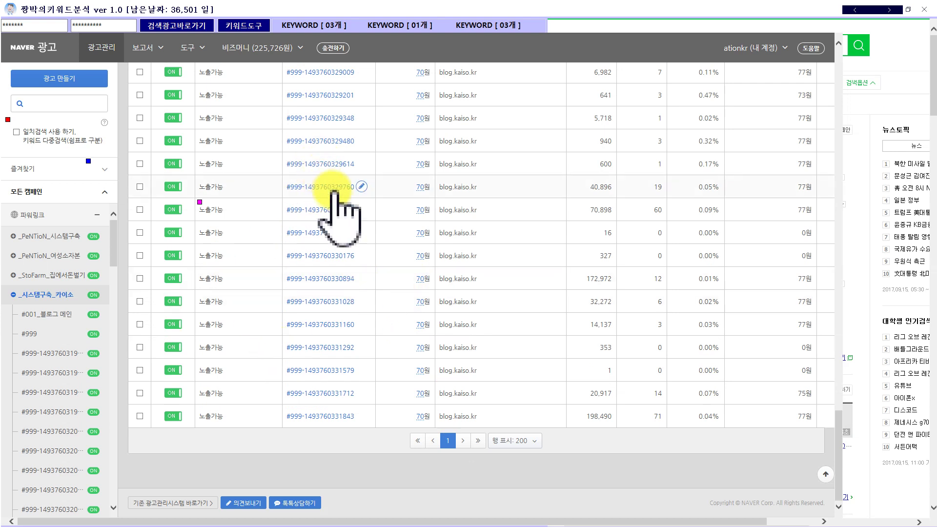
scroll(439, 251, "up", 20)
scroll(502, 253, "up", 10)
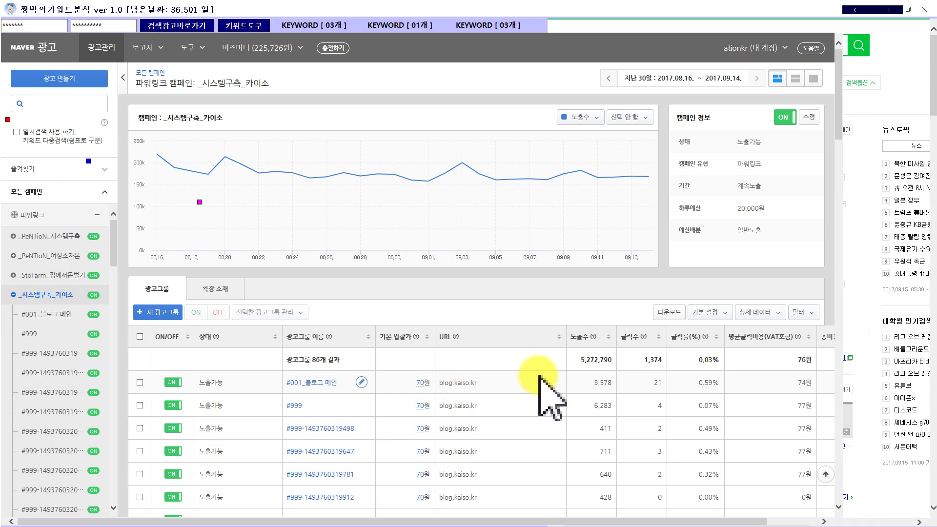
- Add the 키워드수 column between URL and 노출수 in a new custom column setting, and apply it to the ad group table
left_click(712, 314)
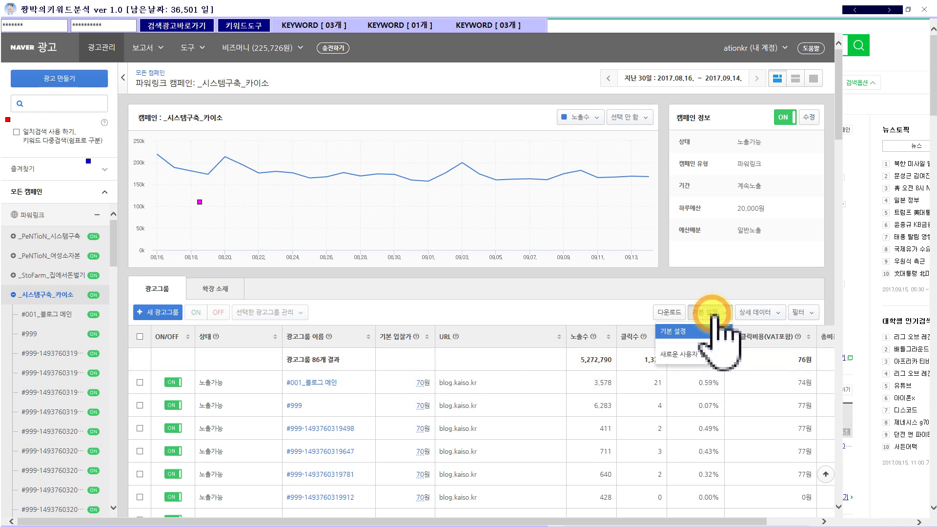
left_click(683, 356)
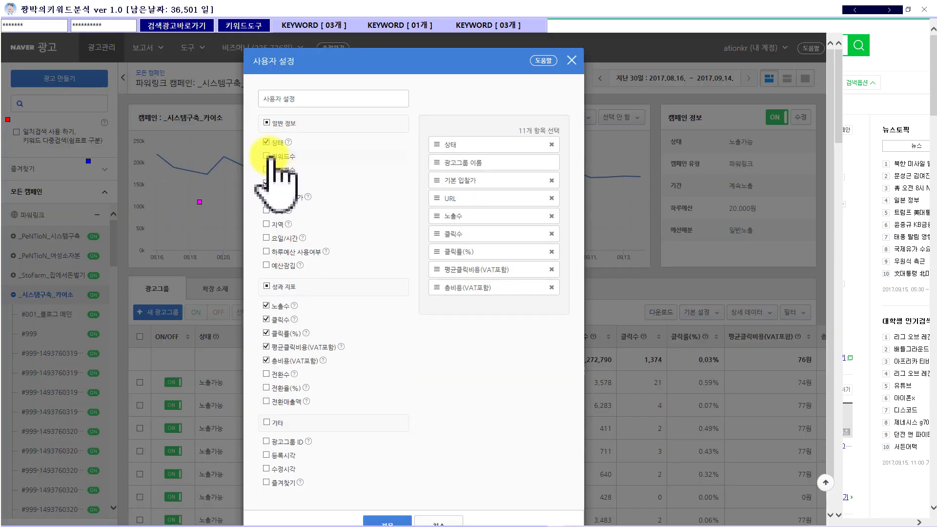
left_click(266, 156)
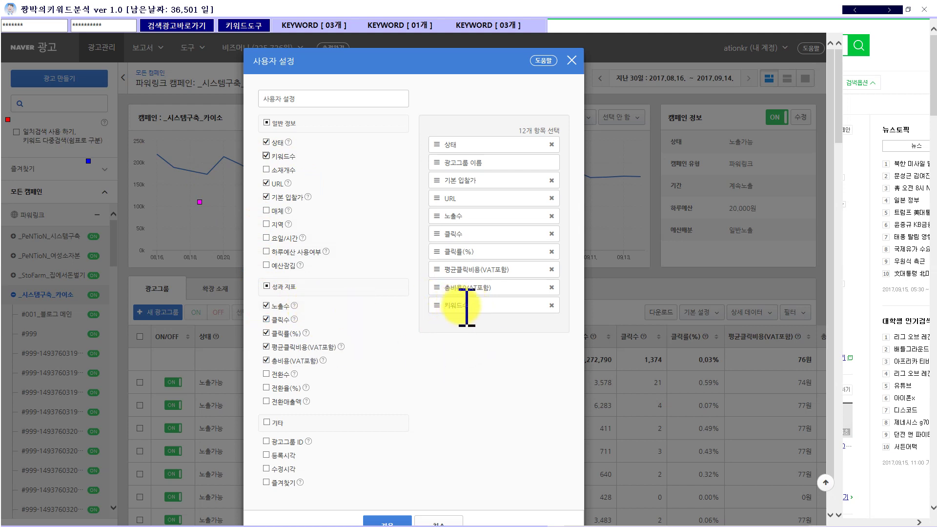
left_click_drag(471, 305, 449, 197)
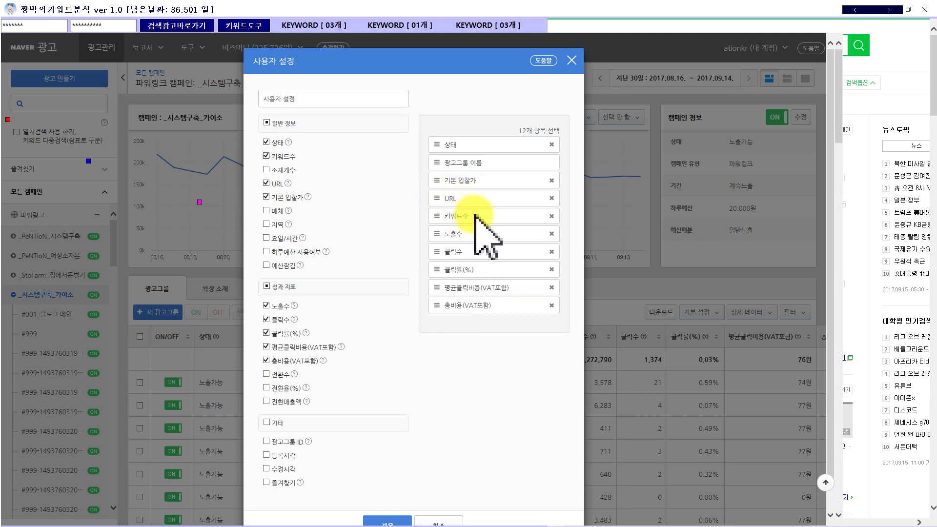
left_click(384, 518)
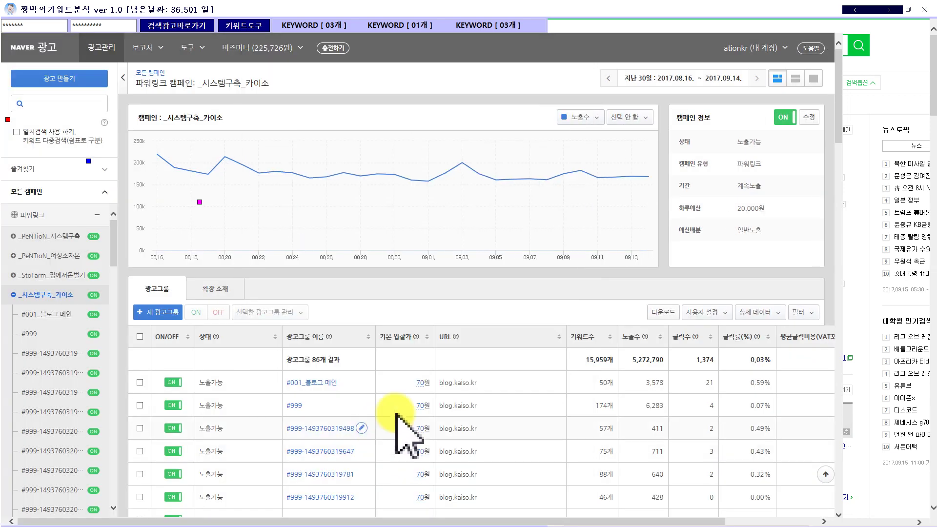
left_click_drag(598, 382, 586, 315)
left_click(590, 439)
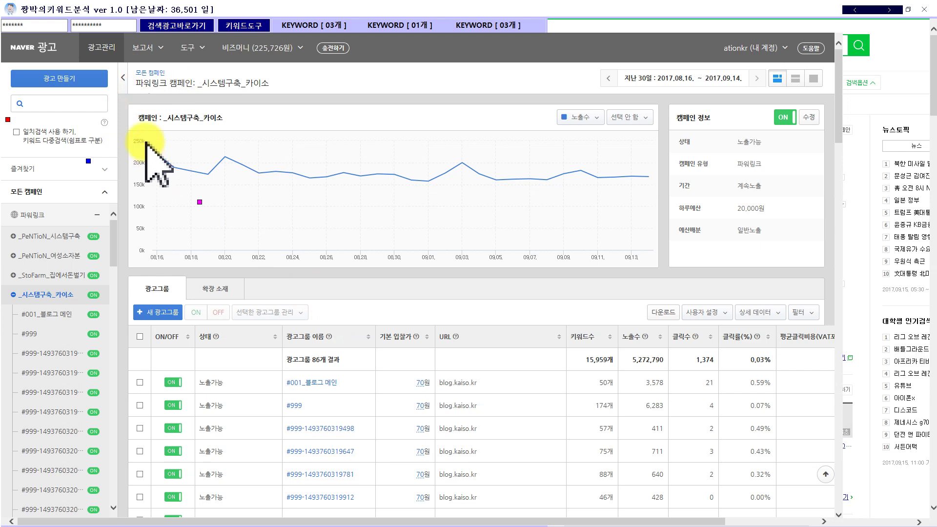
- Return to the all-campaigns overview and open the ad creation form (광고 만들기)
left_click(108, 52)
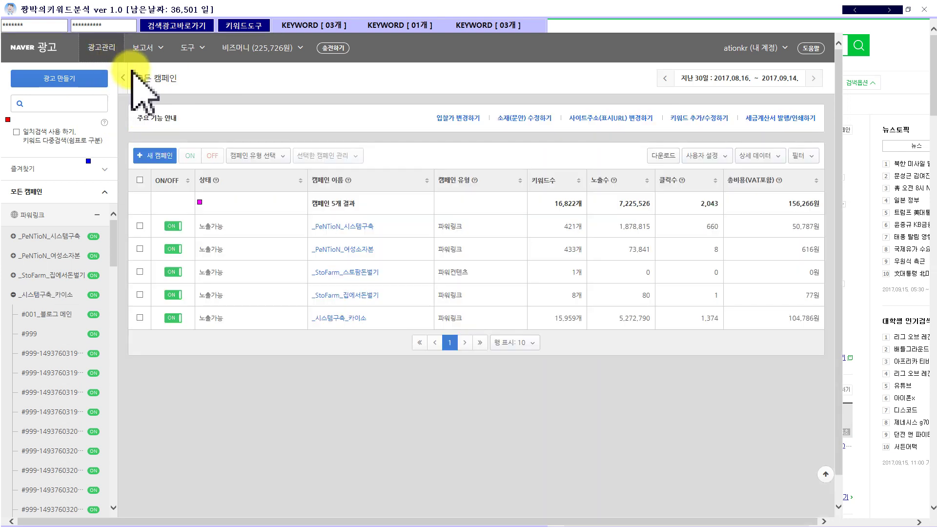
left_click(63, 80)
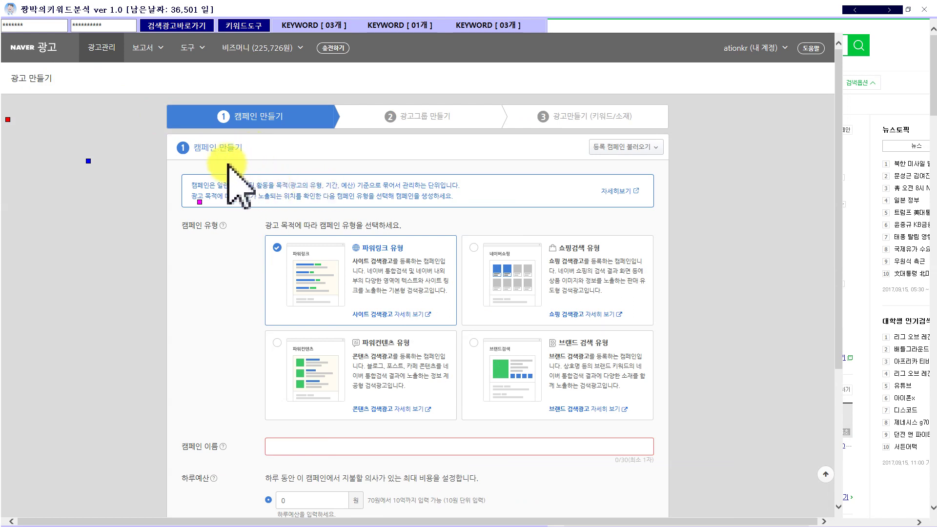
- Switch to the Naver browser window and search for 운동화 from the Naver home page
left_click_drag(247, 146, 193, 147)
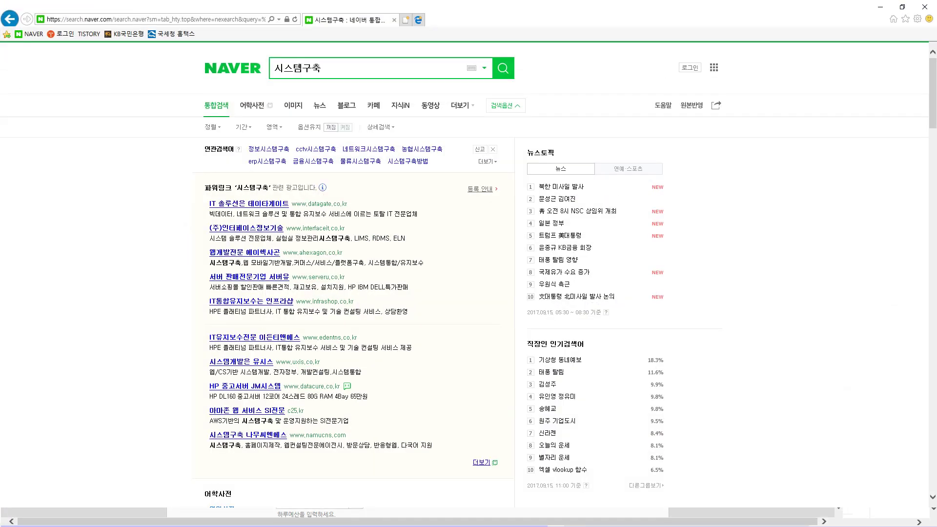
left_click(247, 69)
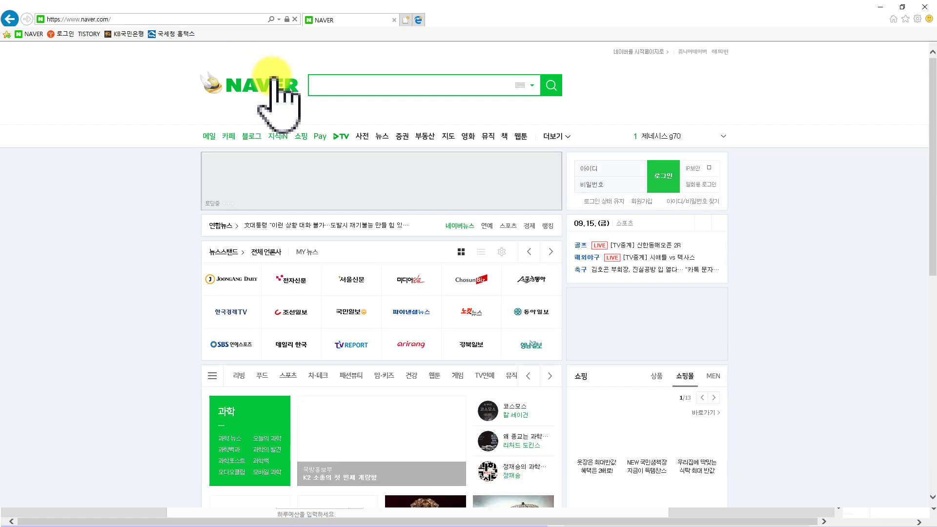
left_click(351, 85)
type("ㅇ")
key("BackSpace")
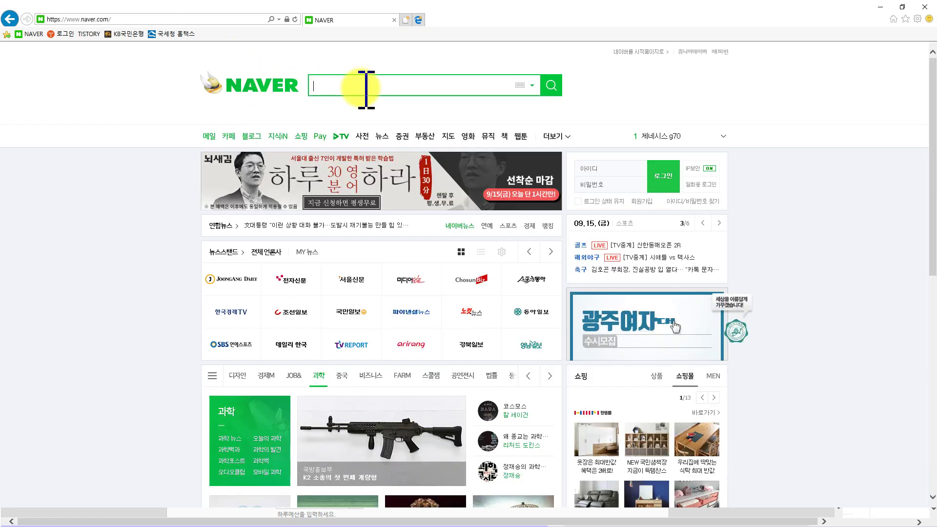
type("운동화")
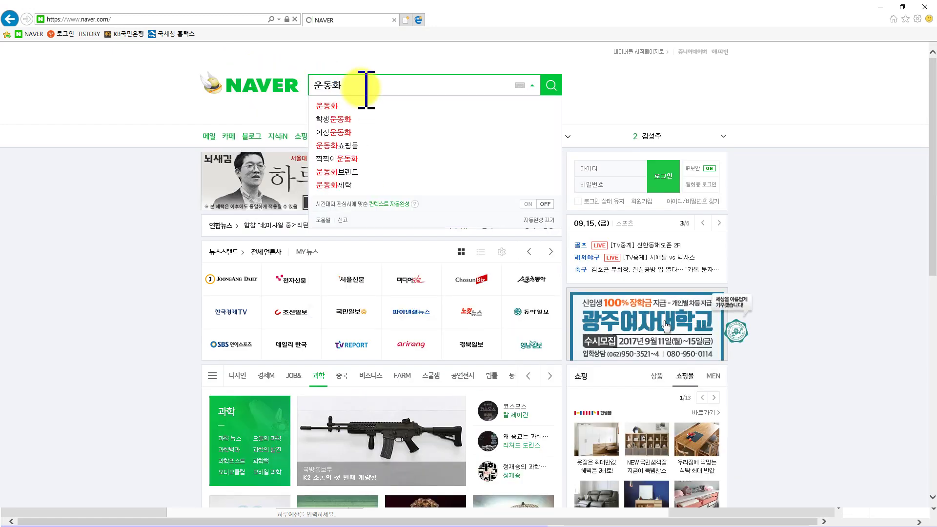
key("Return")
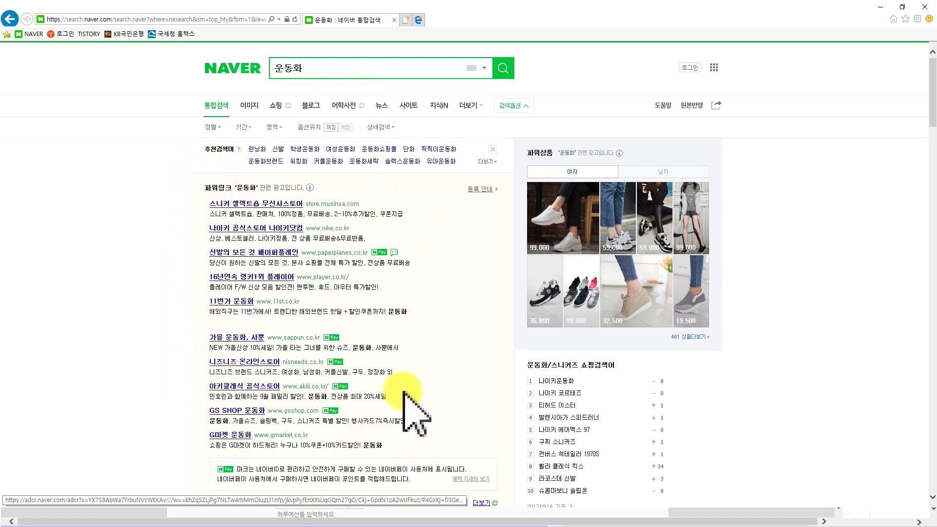
- Examine the 파워링크 ads and the 네이버쇼핑 products in the 운동화 search results
mouse_move(196, 205)
left_mouse_down()
mouse_move(393, 213)
mouse_move(186, 205)
left_mouse_up()
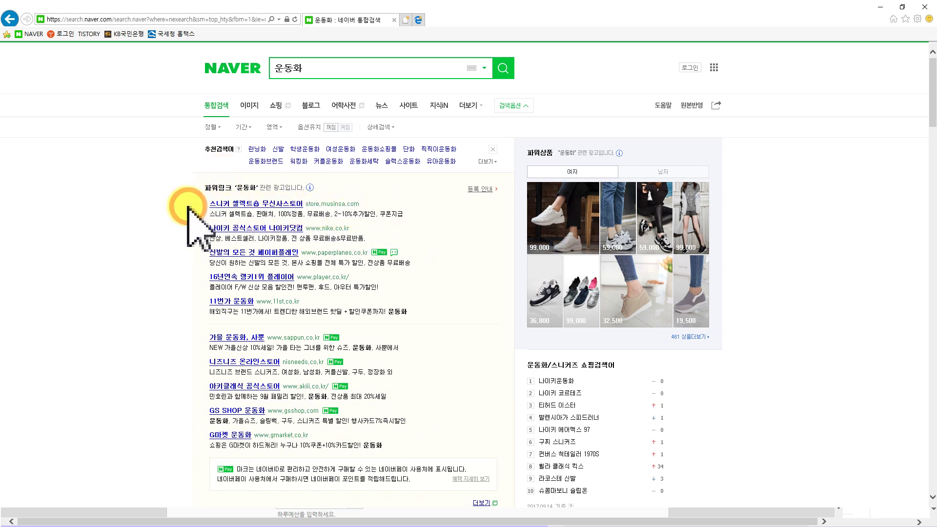
scroll(186, 208, "down", 2)
scroll(186, 207, "down", 7)
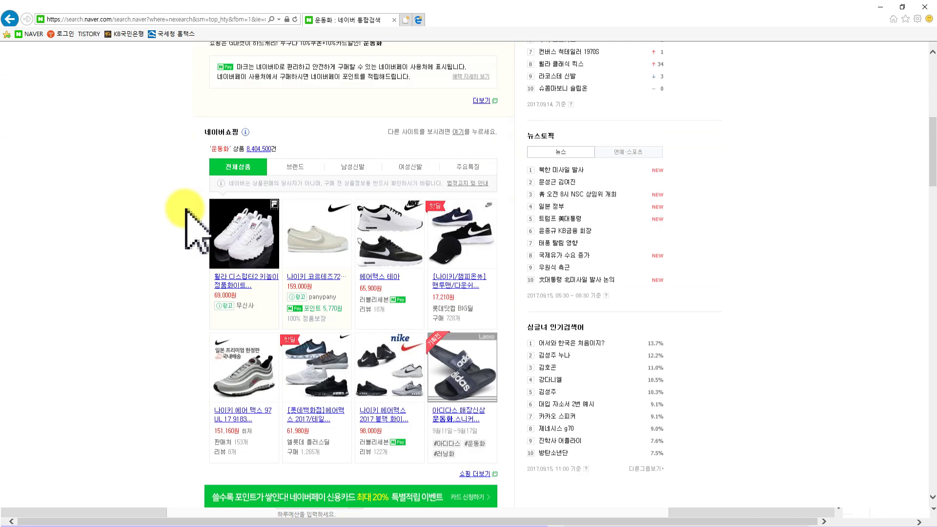
left_click_drag(175, 125, 171, 198)
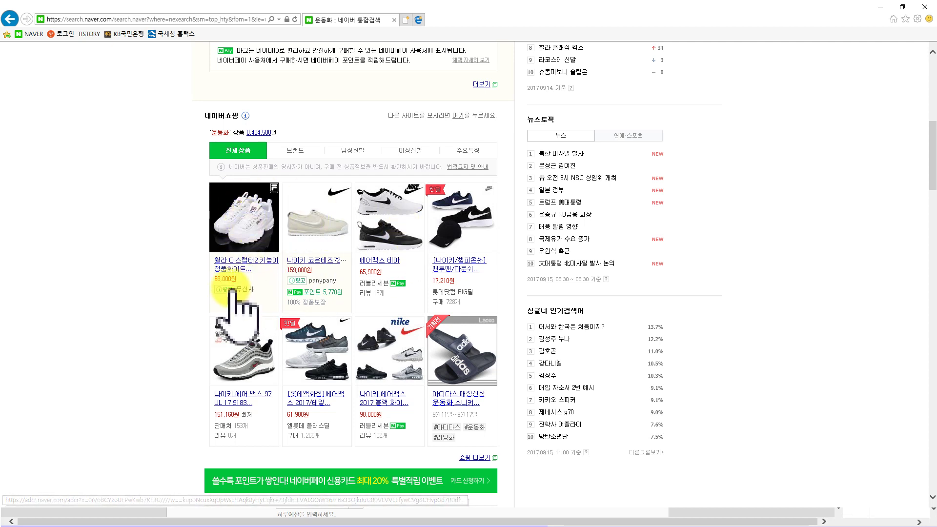
- Open the full 네이버쇼핑 listing for 운동화, look through its advertised products, and put the browser window away
left_click(472, 458)
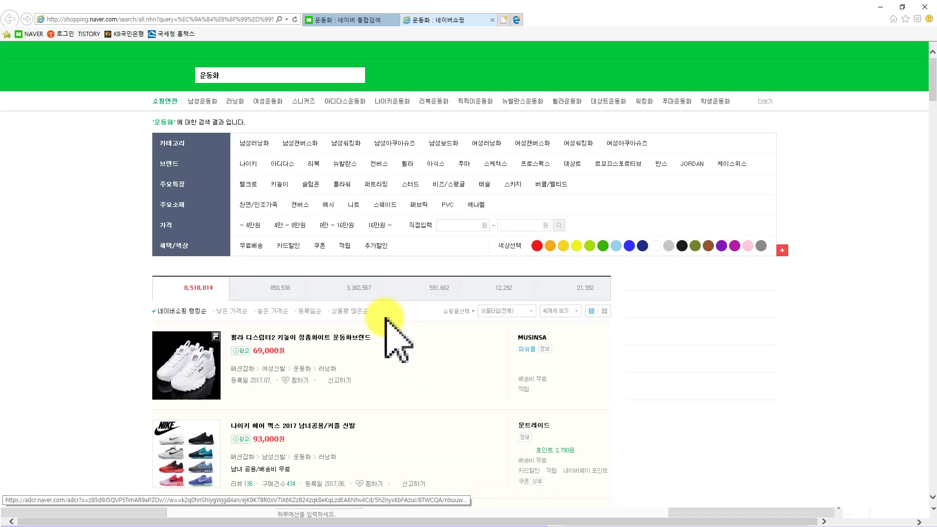
scroll(282, 239, "down", 5)
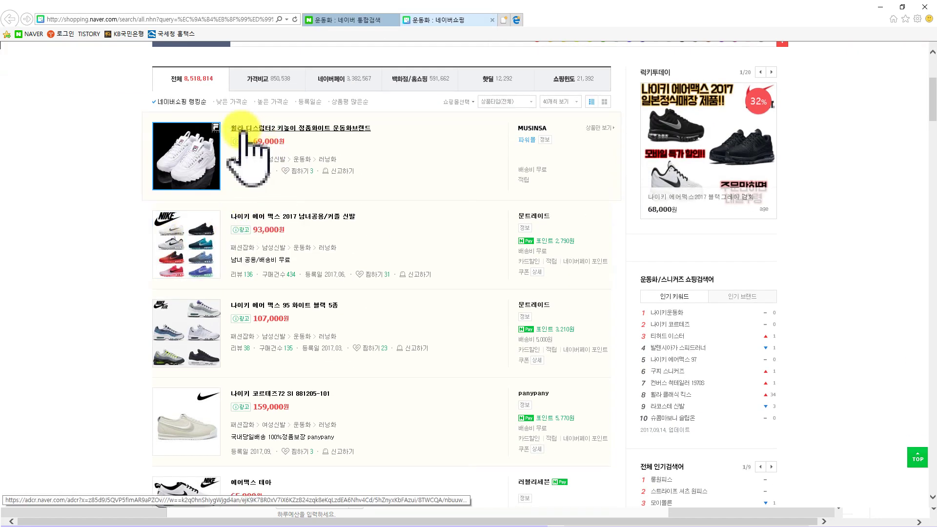
scroll(241, 314, "down", 3)
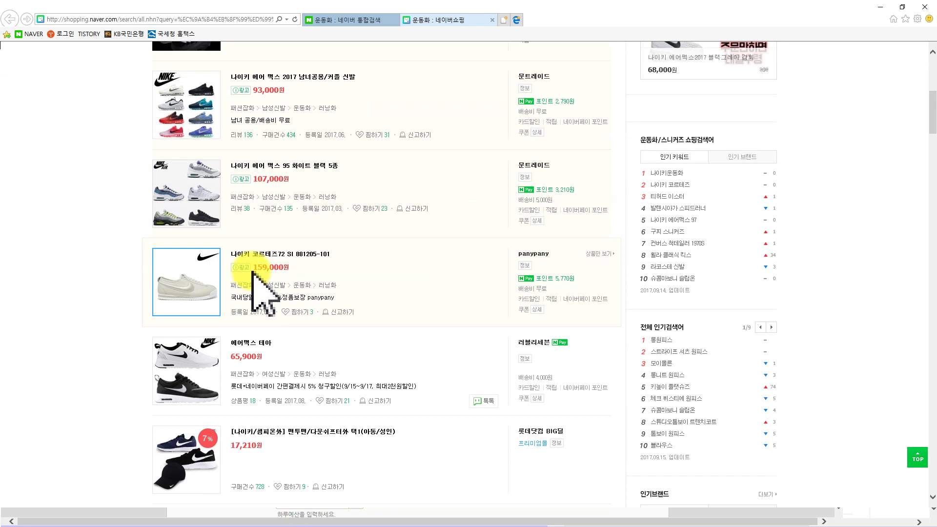
scroll(235, 309, "up", 2)
scroll(251, 322, "down", 2)
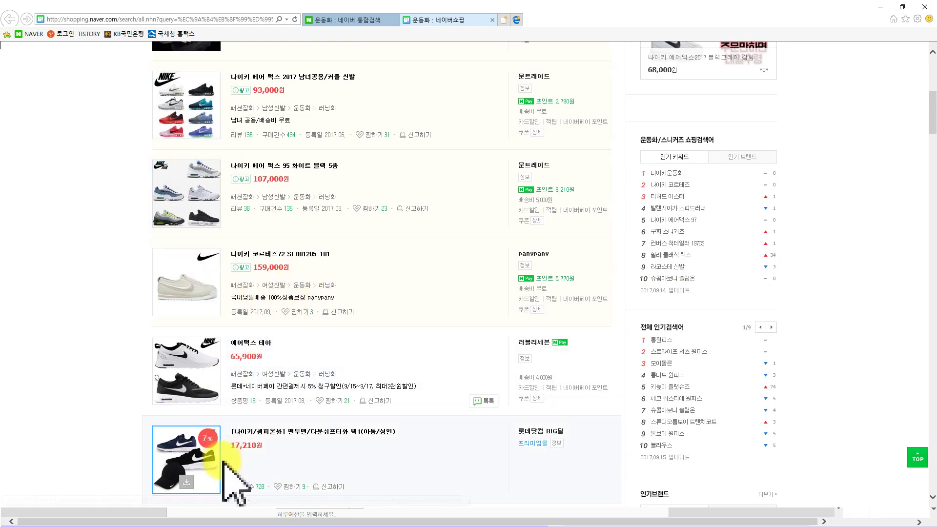
scroll(288, 381, "up", 8)
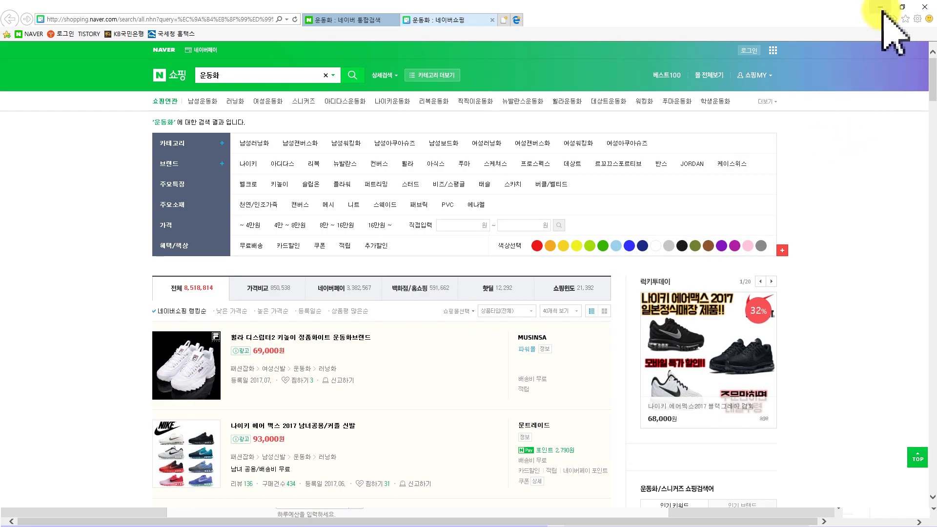
left_click(881, 8)
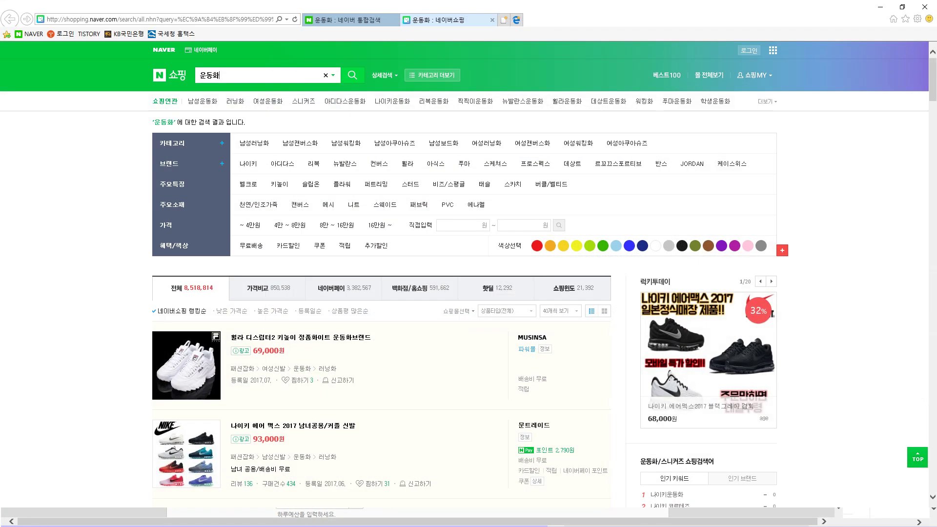
- Return to the Naver integrated search results in the browser and search for 삼성전자
left_click(163, 50)
left_click(344, 20)
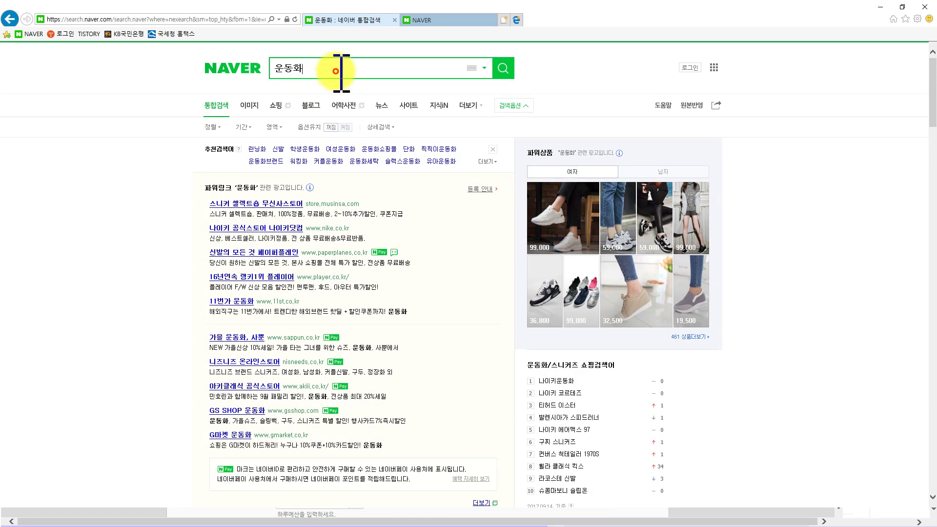
double_click(343, 73)
type("ㅅ")
key("BackSpace")
type("삼성전자")
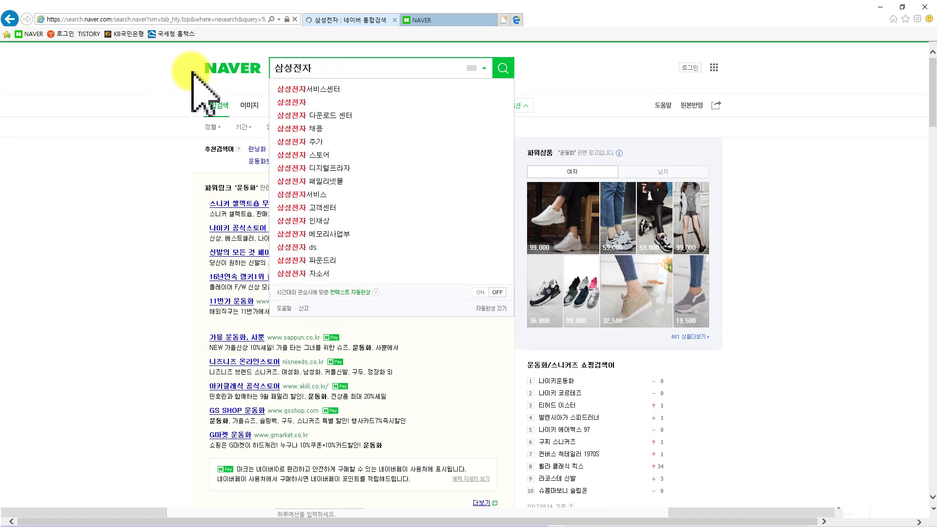
key("Return")
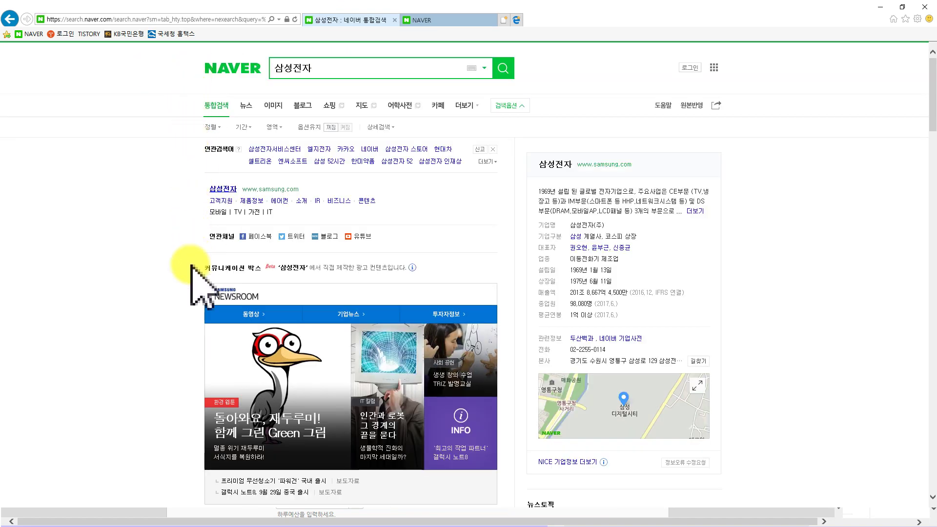
- Examine the 브랜드 검색 ad in the 삼성전자 results, and return to the campaign creation form
scroll(195, 258, "down", 3)
scroll(429, 293, "down", 3)
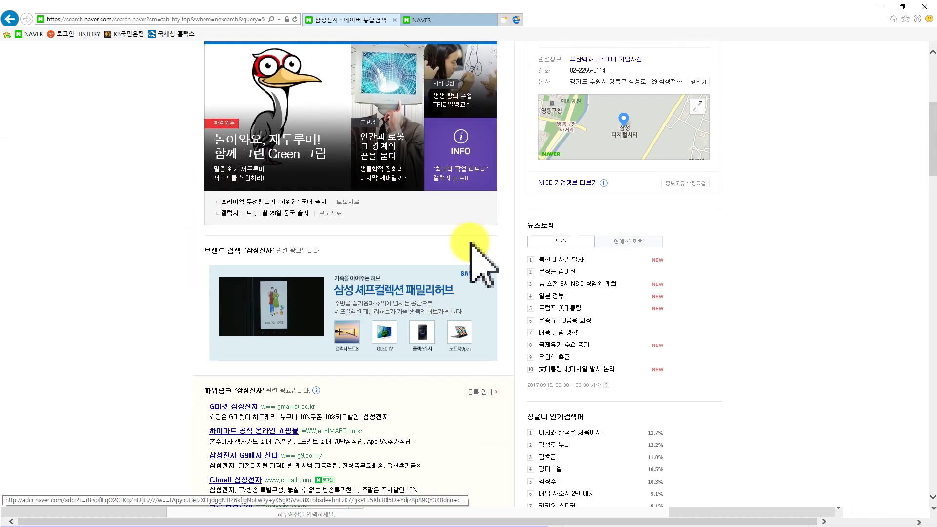
left_click_drag(202, 250, 324, 251)
scroll(324, 251, "down", 3)
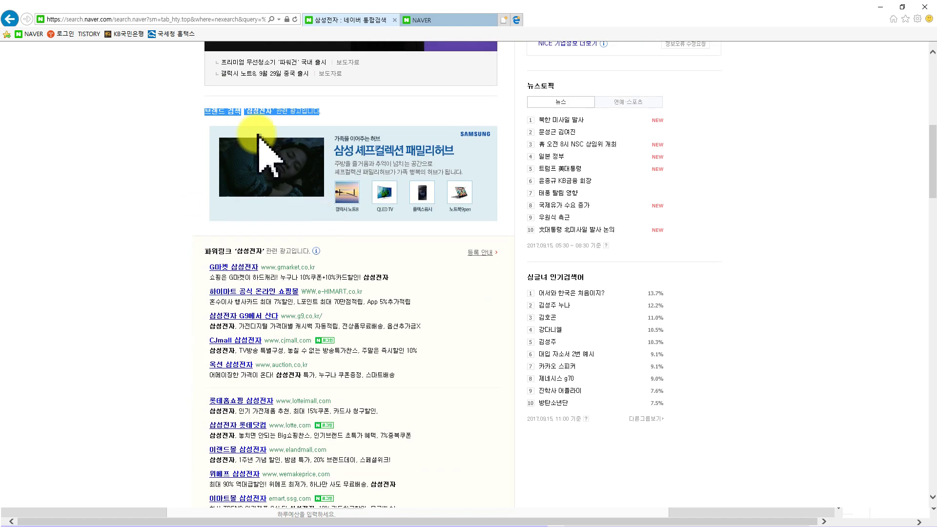
mouse_move(190, 96)
left_mouse_down()
mouse_move(210, 199)
mouse_move(198, 108)
left_mouse_up()
left_click(192, 110)
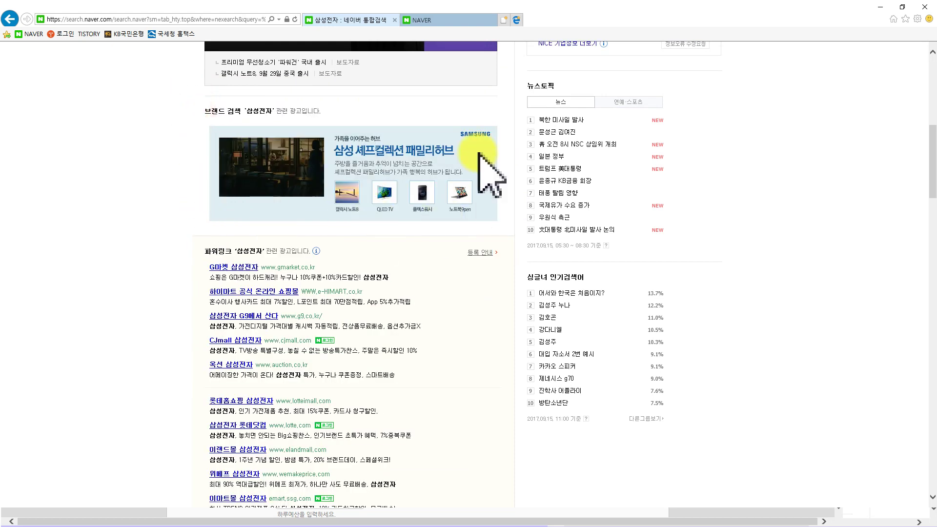
scroll(400, 190, "up", 3)
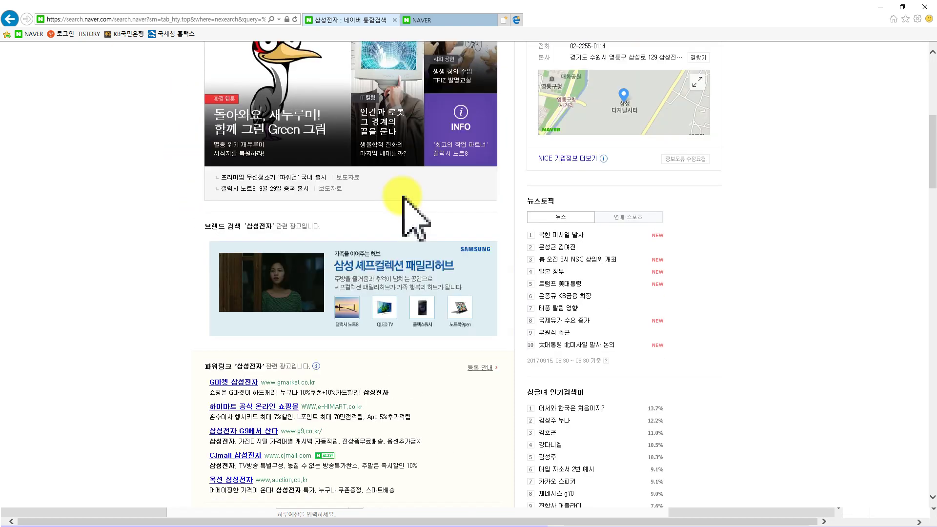
scroll(335, 293, "up", 6)
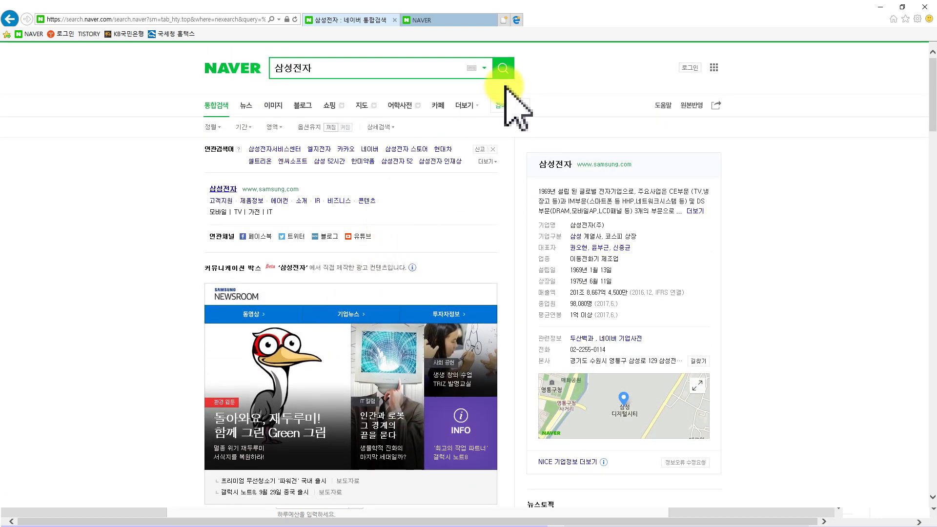
left_click(877, 9)
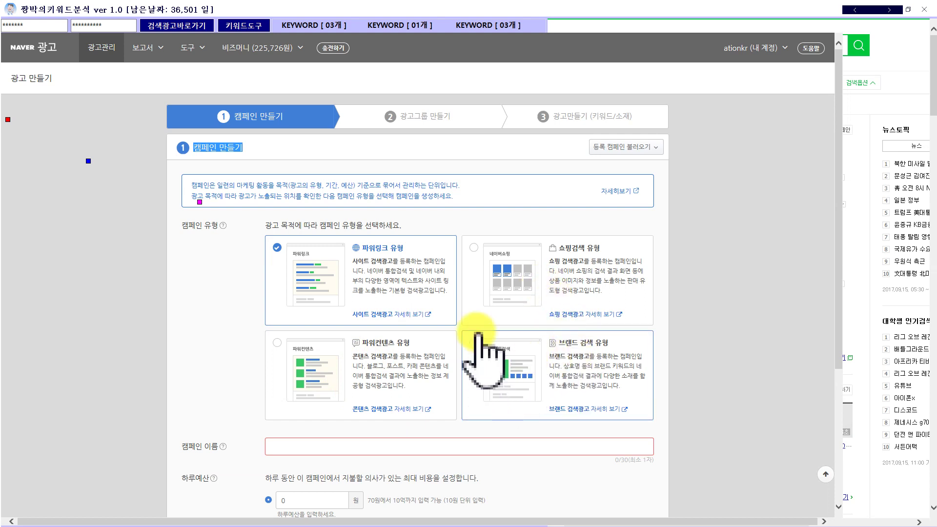
left_click(226, 266)
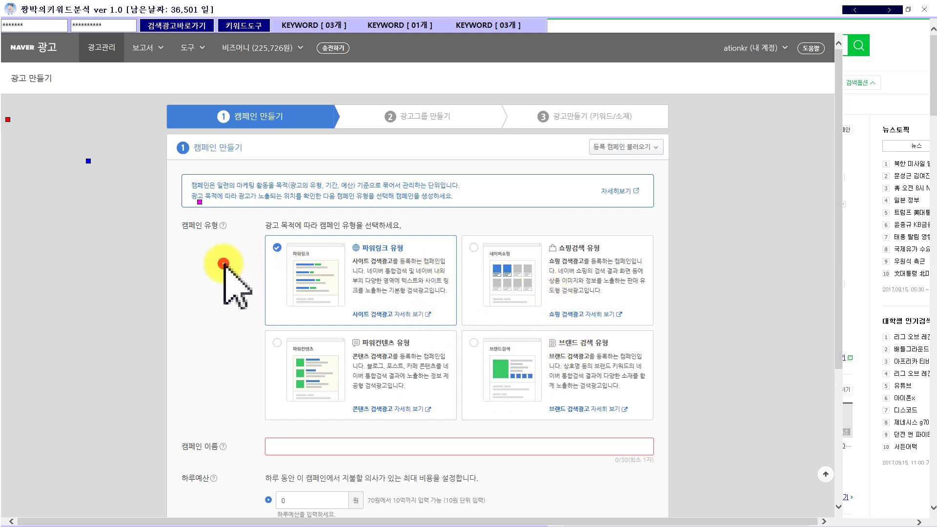
scroll(226, 266, "down", 2)
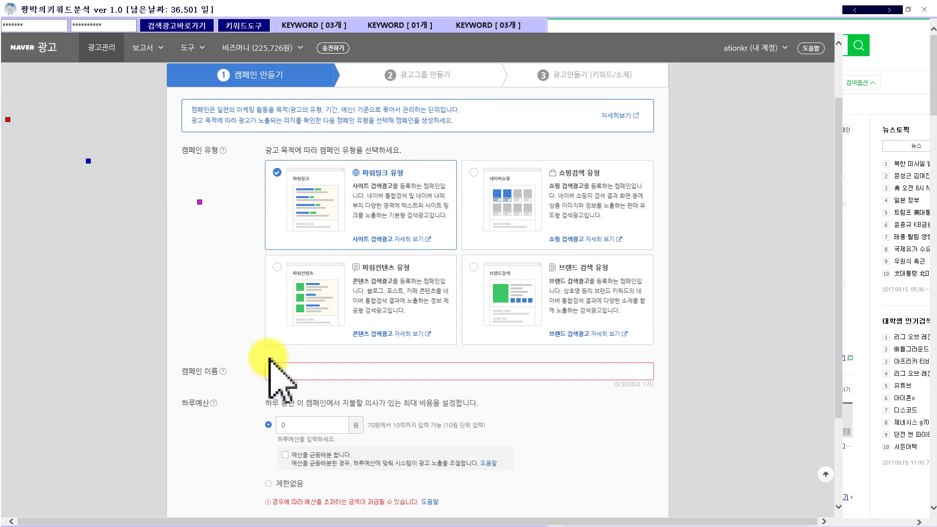
left_click(295, 375)
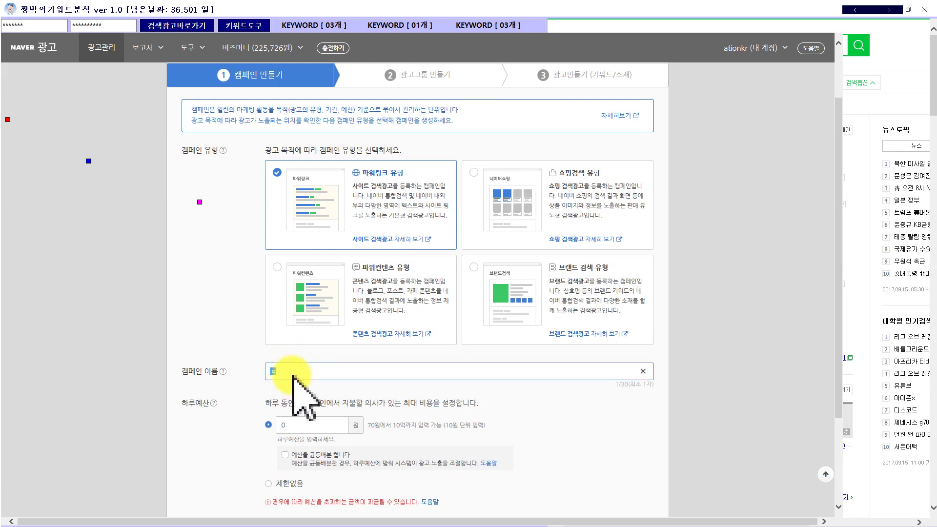
scroll(272, 282, "up", 2)
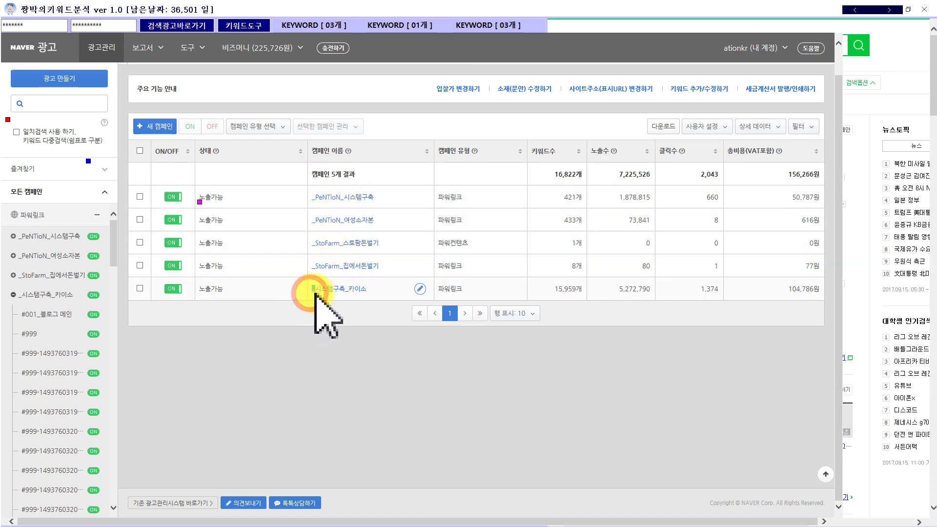
left_click(351, 316)
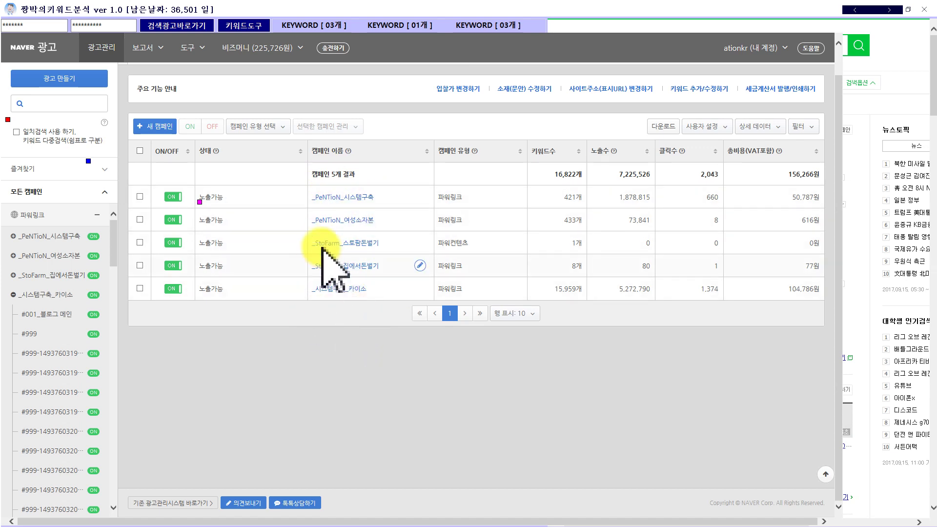
scroll(352, 239, "up", 1)
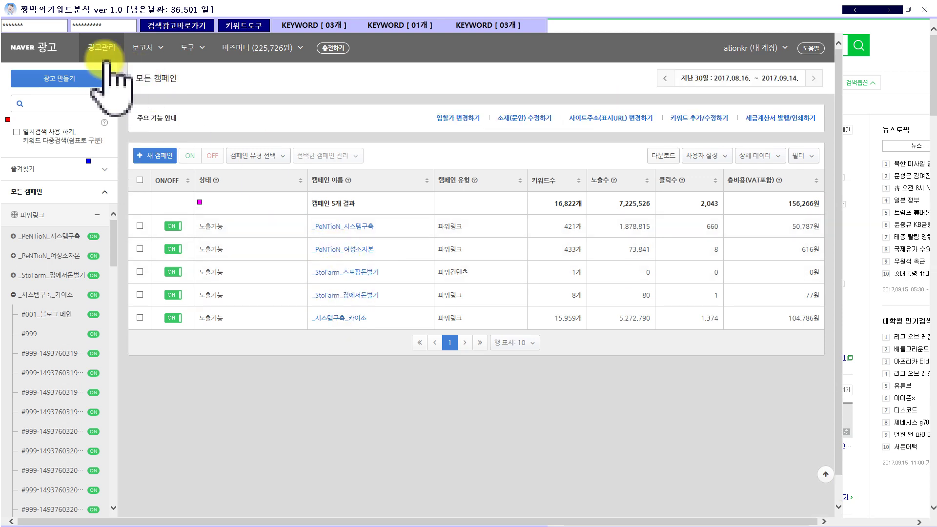
- In a new ad creation form (광고 만들기), name the campaign 스시템구축 and set its daily budget to 20000원
left_click(74, 78)
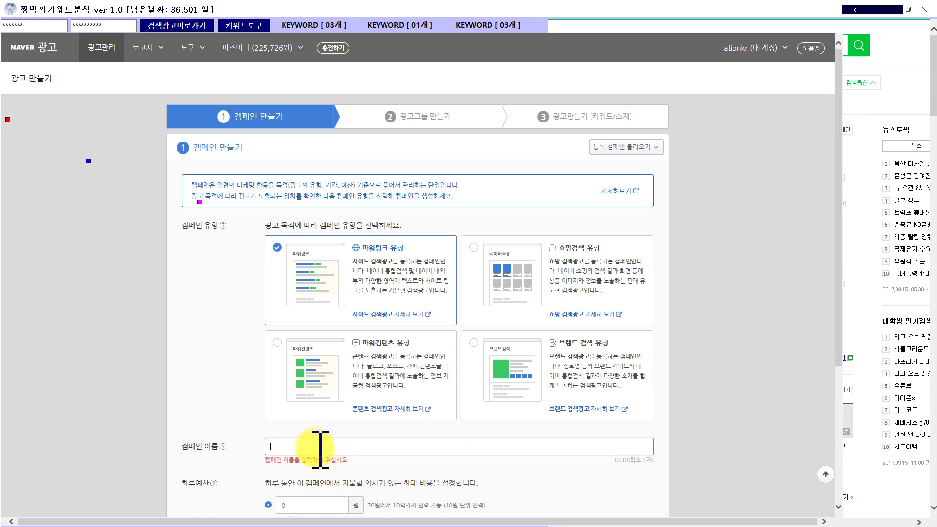
type("ㅣ")
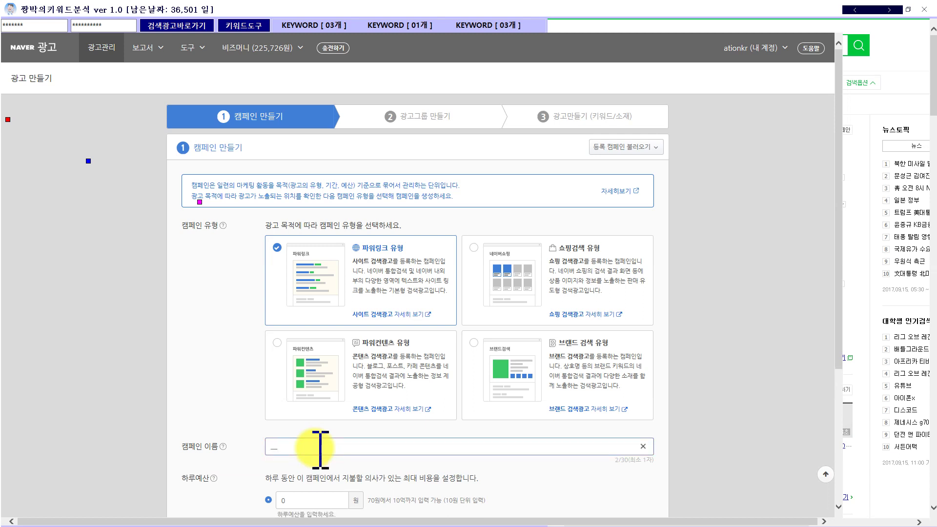
key("BackSpace")
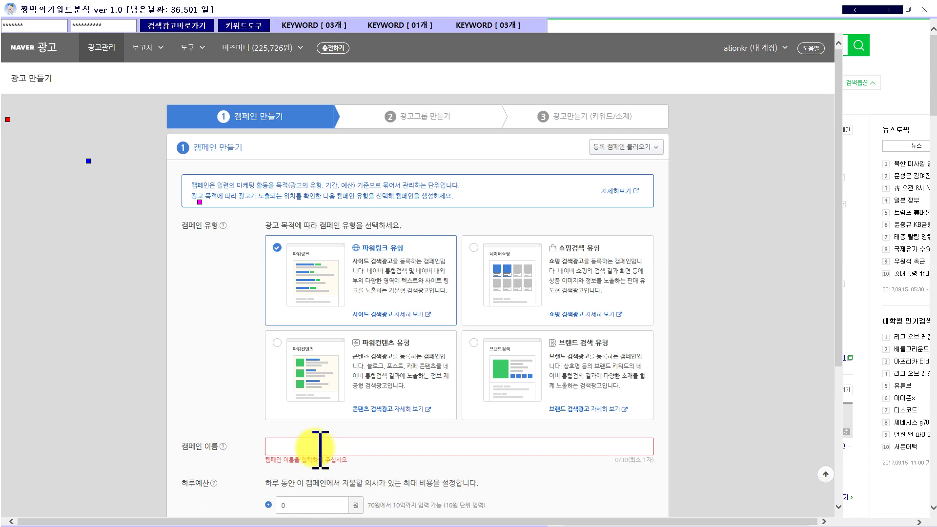
type("스실")
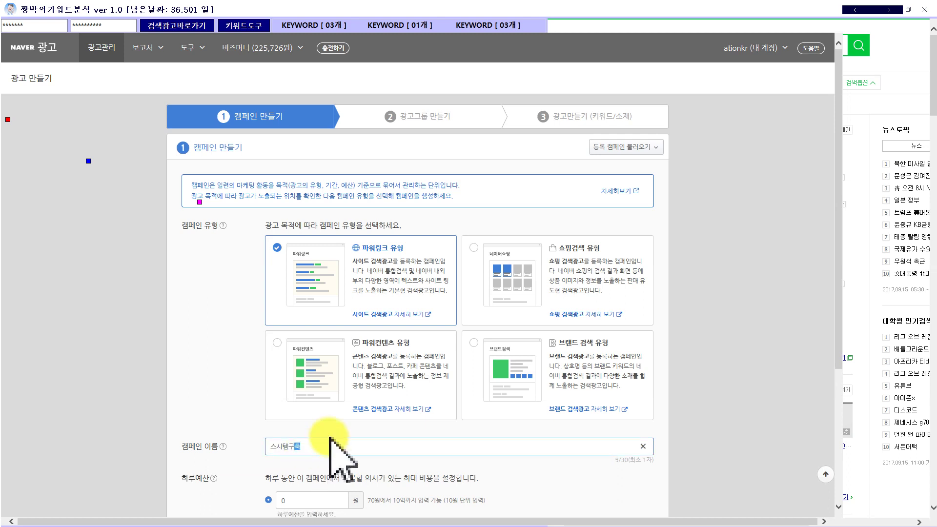
scroll(576, 295, "down", 4)
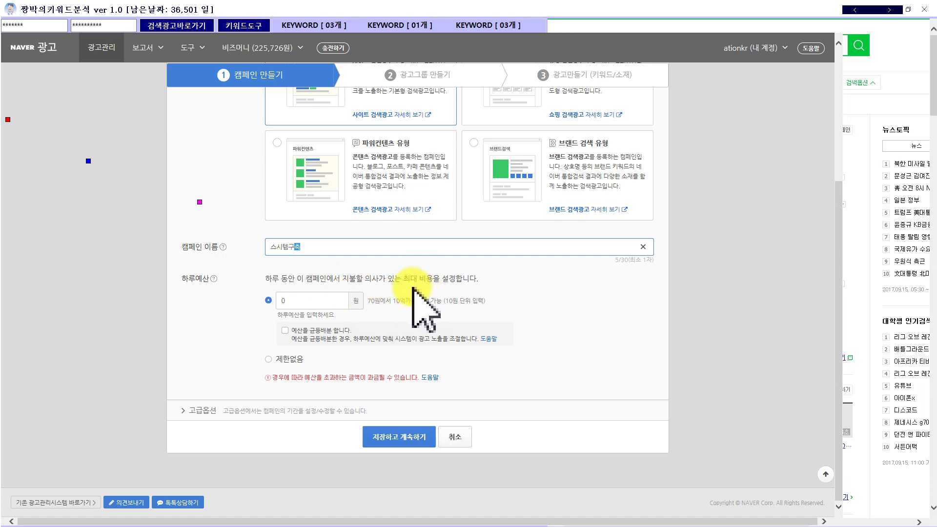
left_click(298, 300)
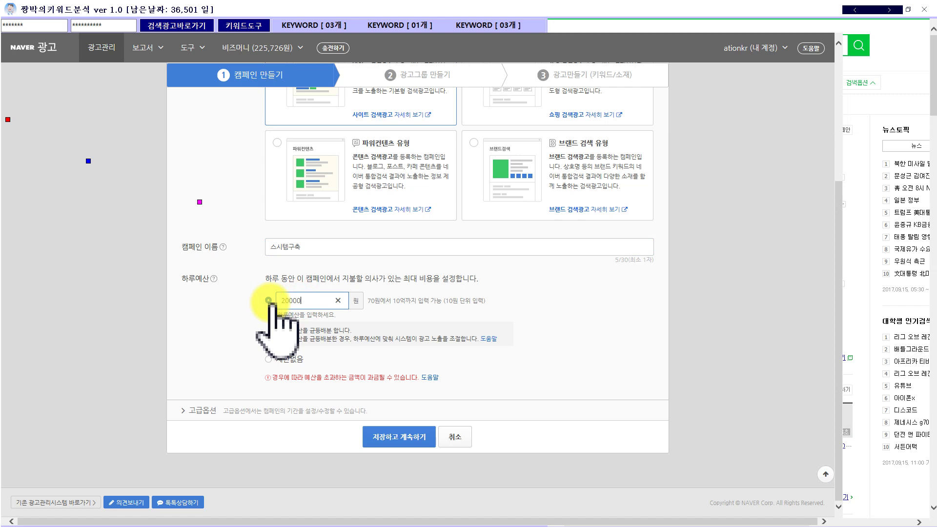
- Keep the daily budget limit option for the campaign, expand its advanced options (고급옵션), and save to continue to ad group creation
left_click(268, 301)
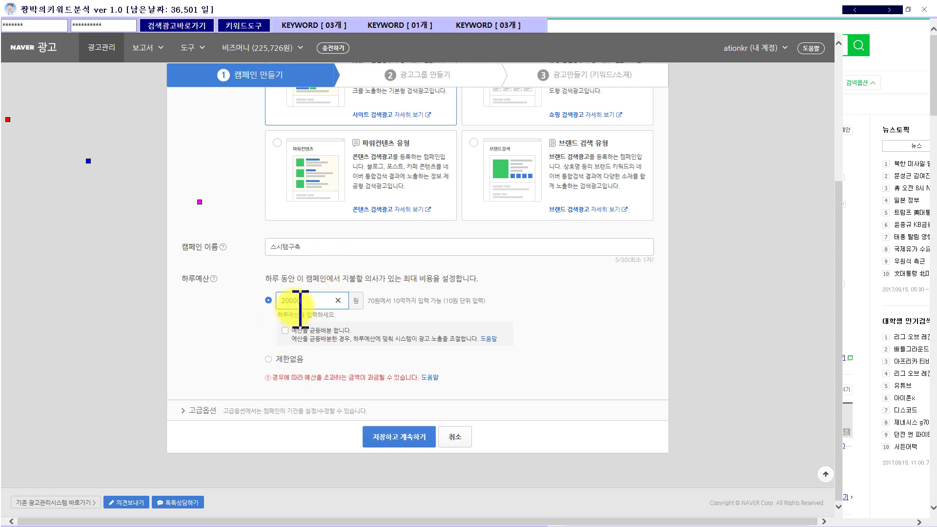
left_click_drag(302, 303, 292, 305)
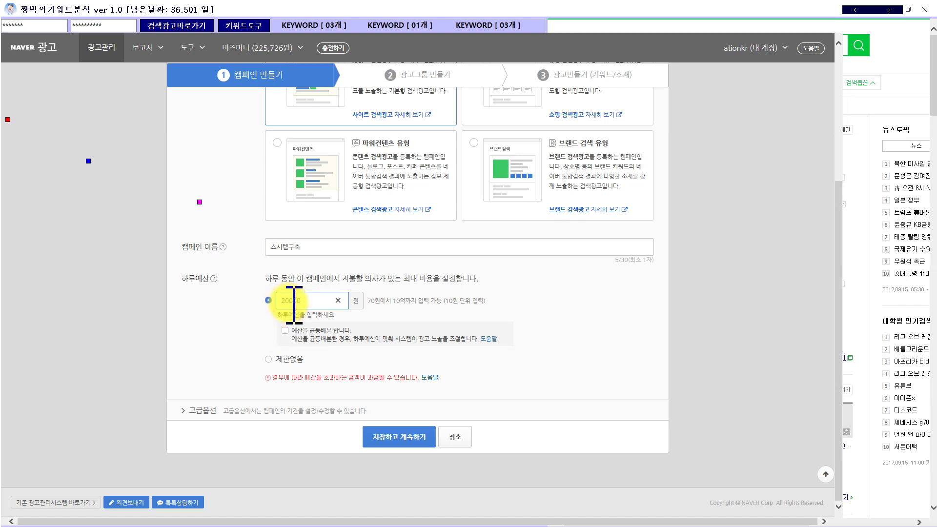
left_click_drag(278, 317, 342, 320)
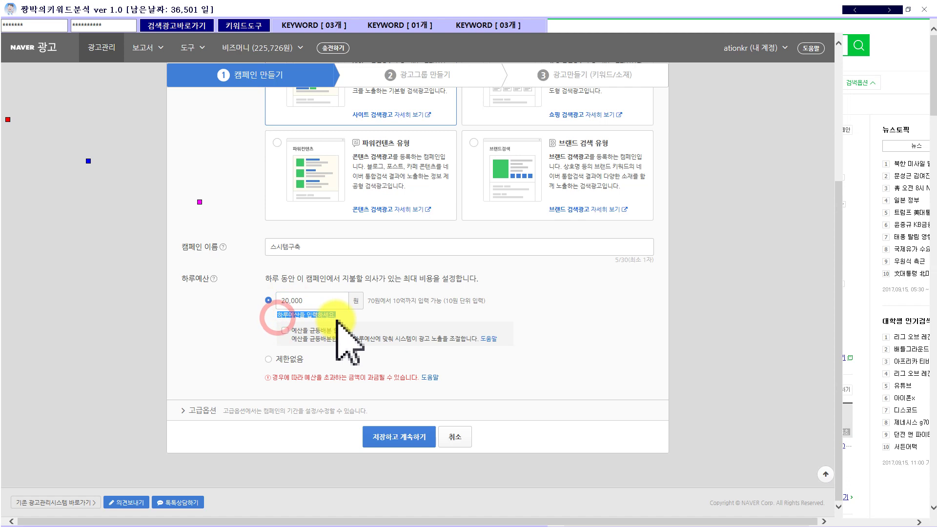
left_click(312, 300)
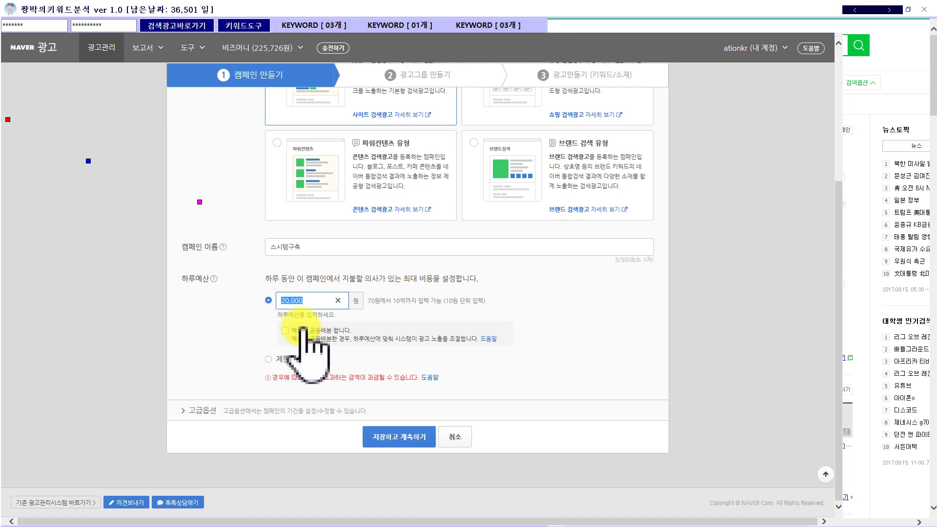
left_click(210, 411)
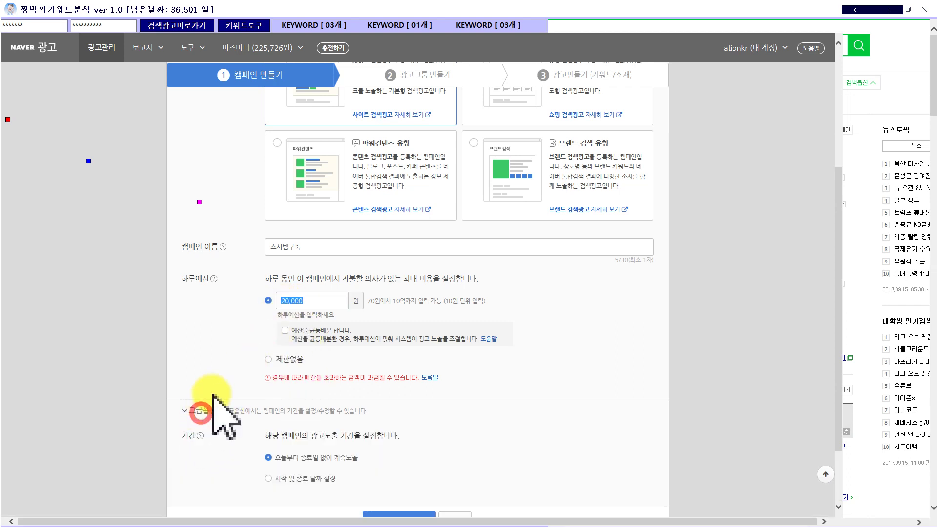
scroll(220, 386, "down", 2)
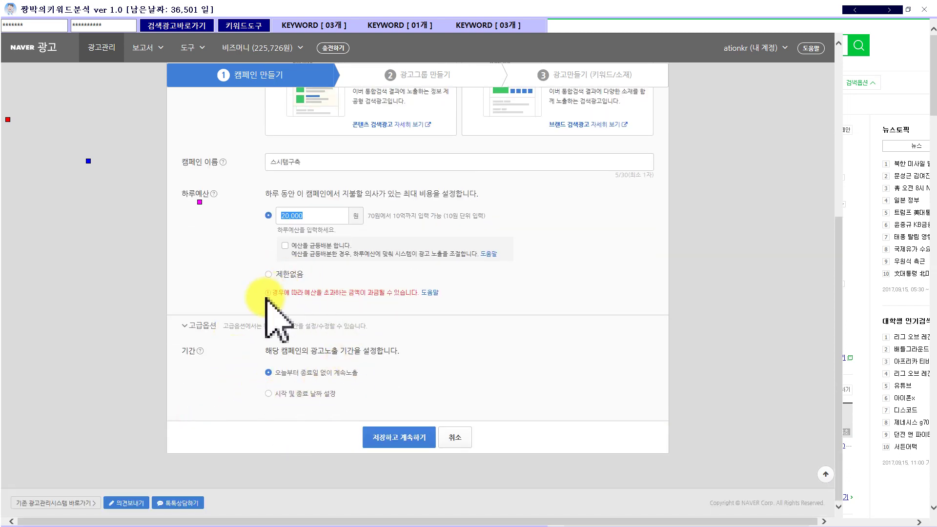
left_click(391, 436)
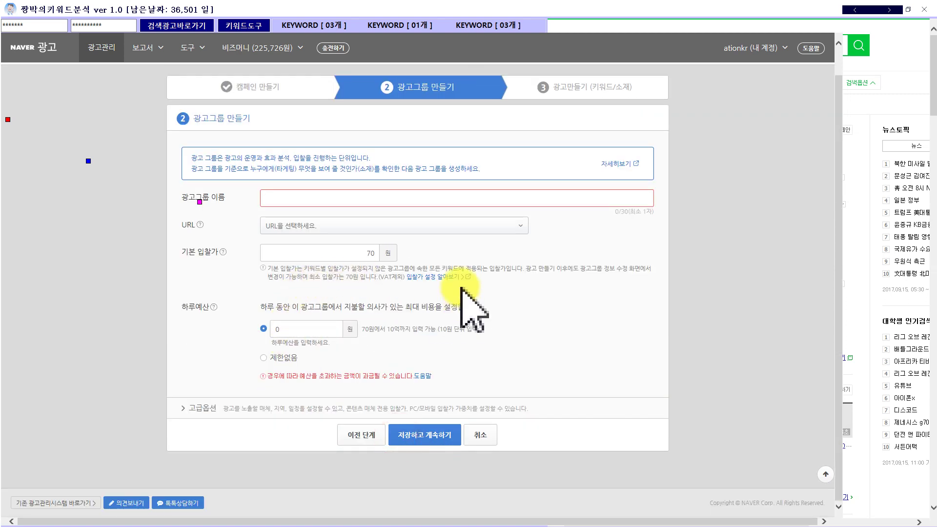
- Try _전체키워드 as the ad group name (광고그룹 이름)
left_click(276, 199)
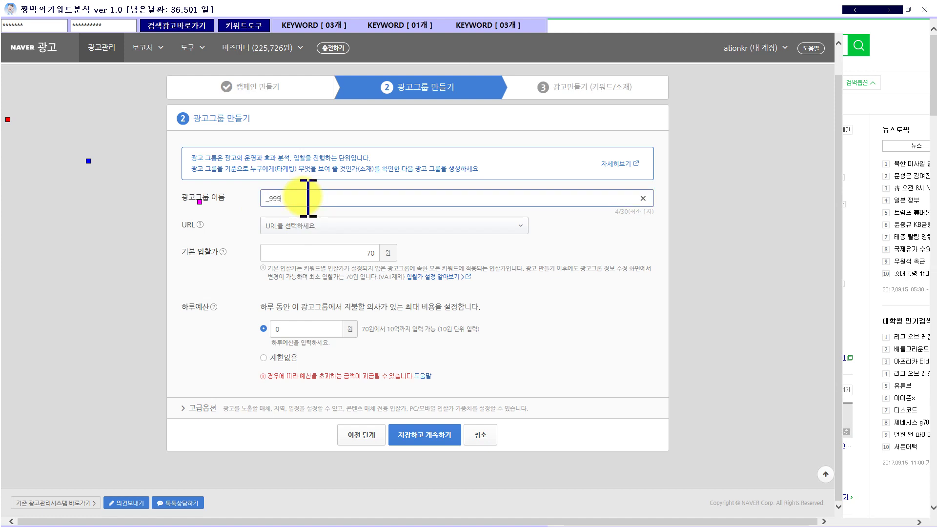
type("로앱")
type("전체키워드")
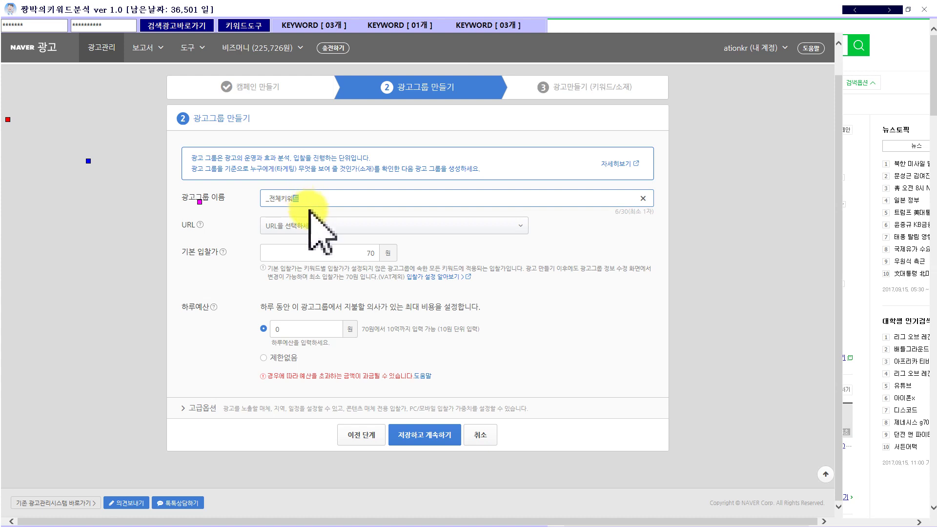
- Replace the trial ad group name with _쇼핑몰_운동화
left_click(272, 197)
key("Delete")
key("Delete")
key("Delete")
key("Delete")
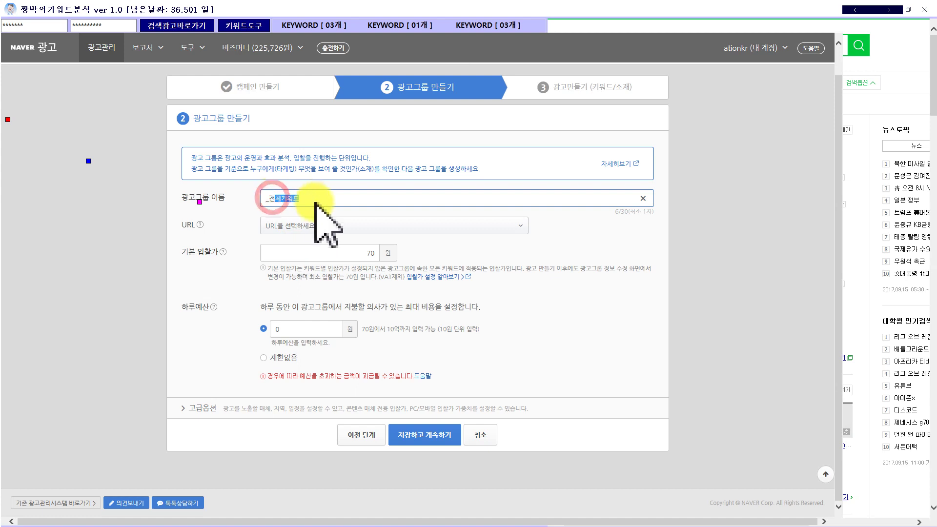
type("숍")
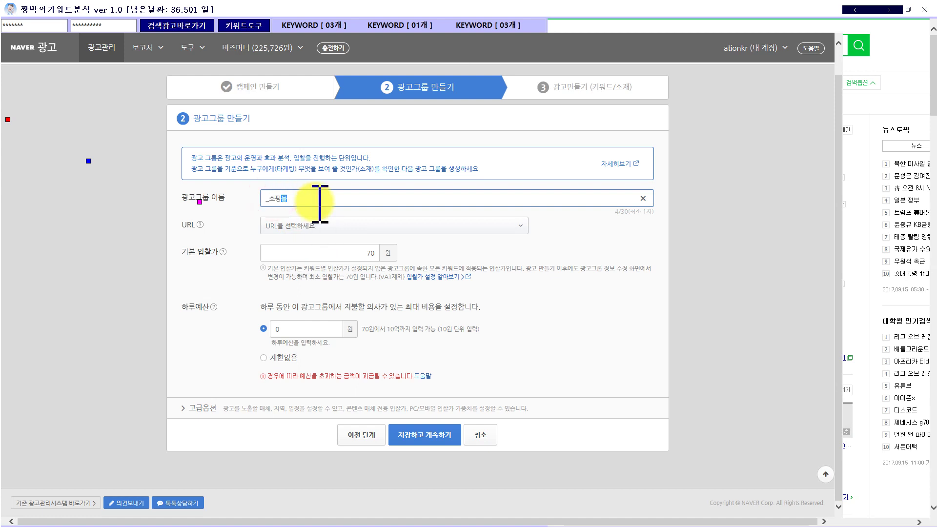
type("핑몰_운영")
type("영")
type("ㅏ")
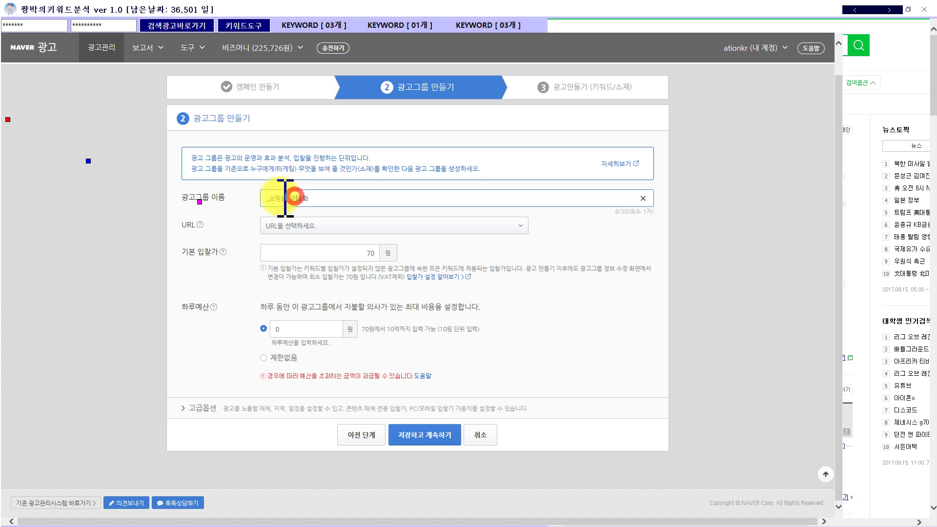
left_click_drag(267, 198, 345, 208)
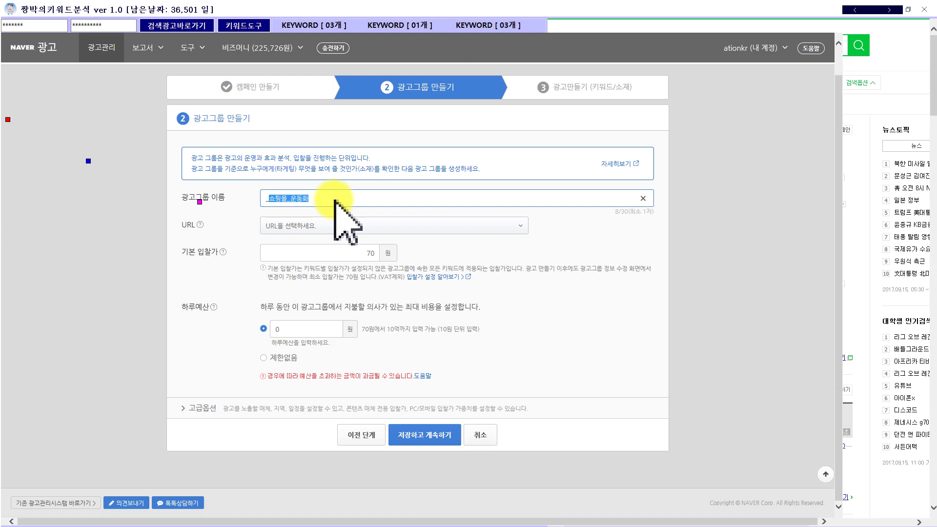
type("의")
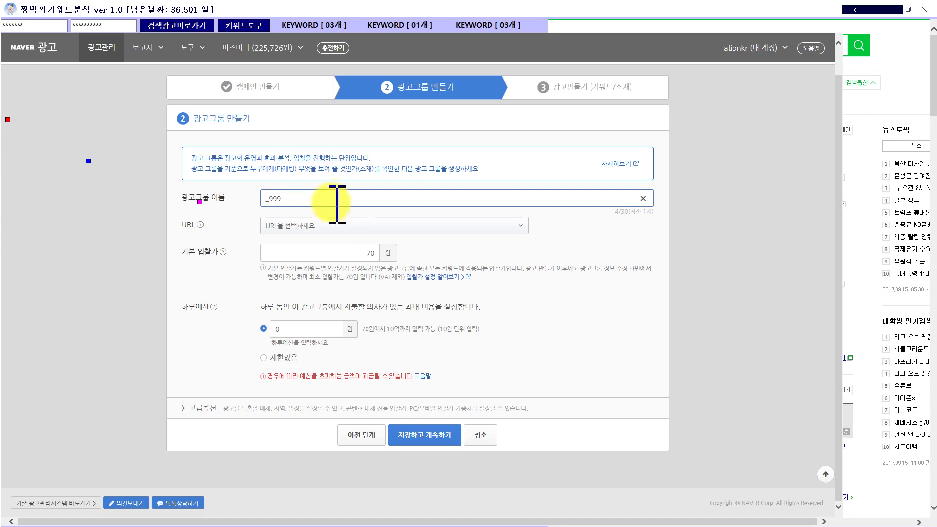
left_click(314, 227)
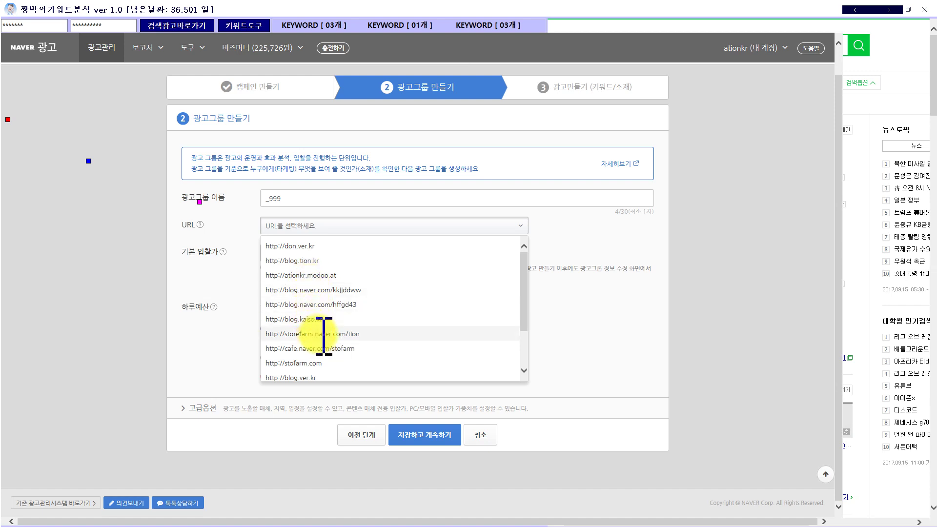
left_click(353, 335)
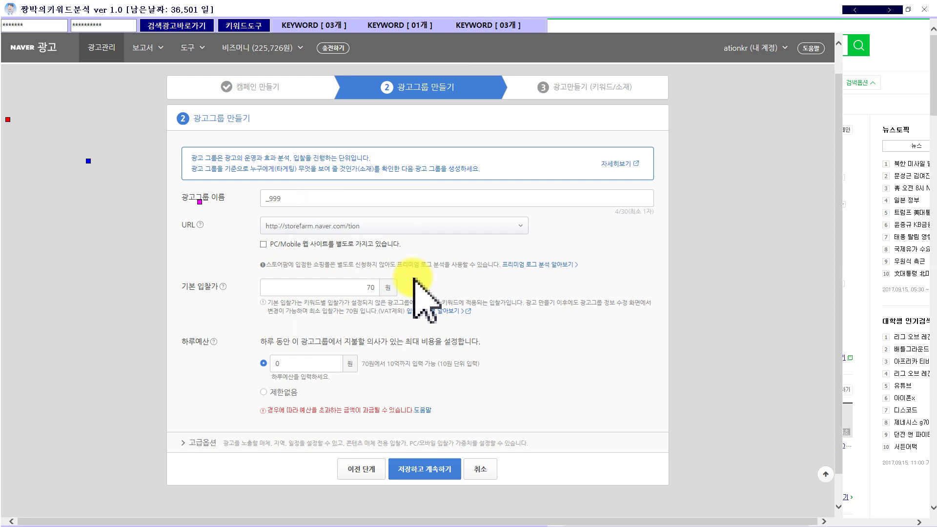
- Look at the ad group's base bid (기본 입찰가) and set its daily budget to 20000원
left_click(372, 287)
left_click(369, 288)
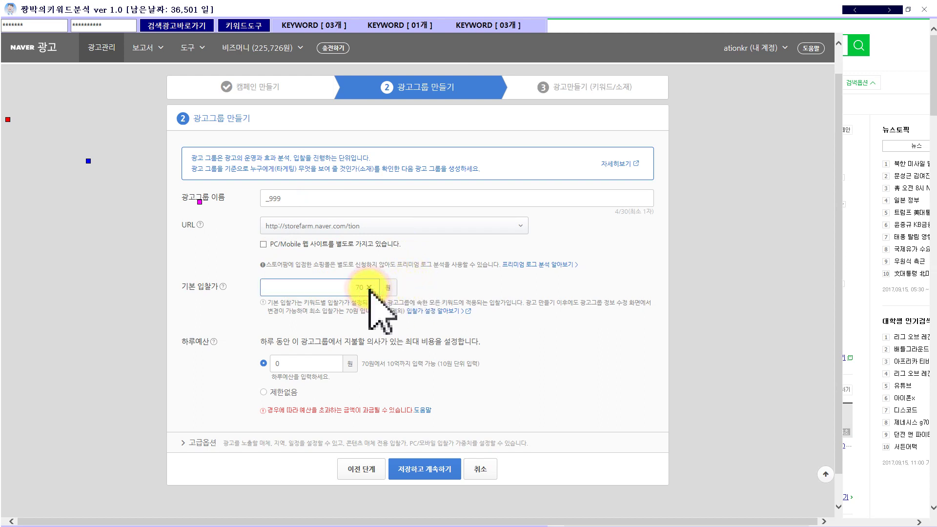
left_click(434, 199)
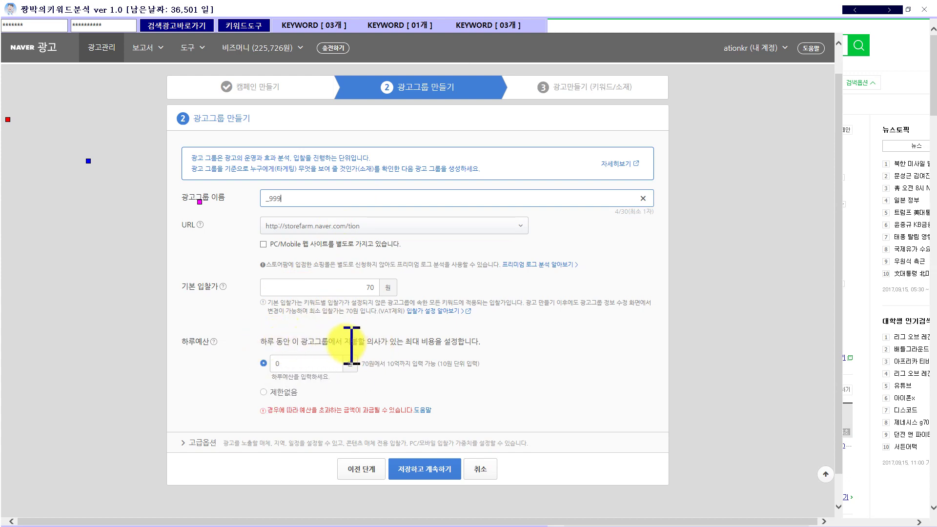
double_click(298, 364)
type("20000")
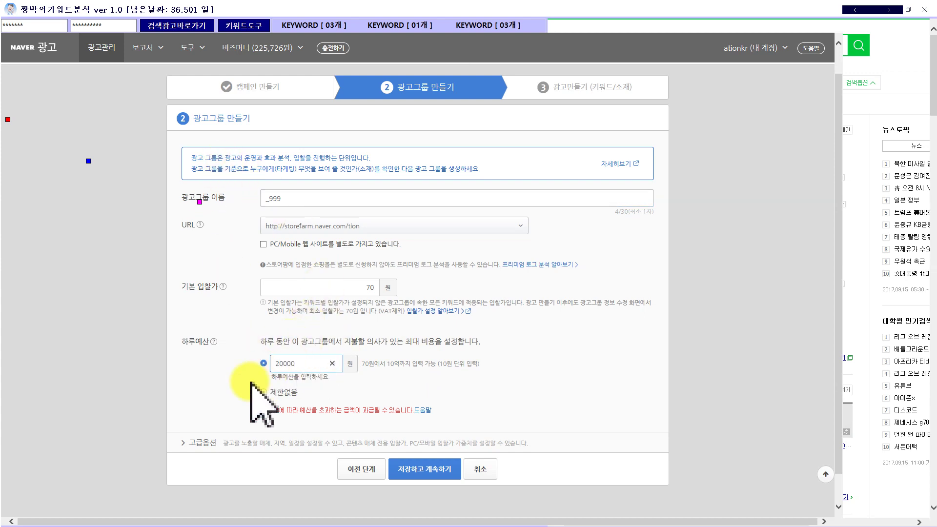
- Expand the ad group's advanced options (고급옵션) and look through the media and region settings
scroll(210, 425, "down", 1)
left_click(200, 411)
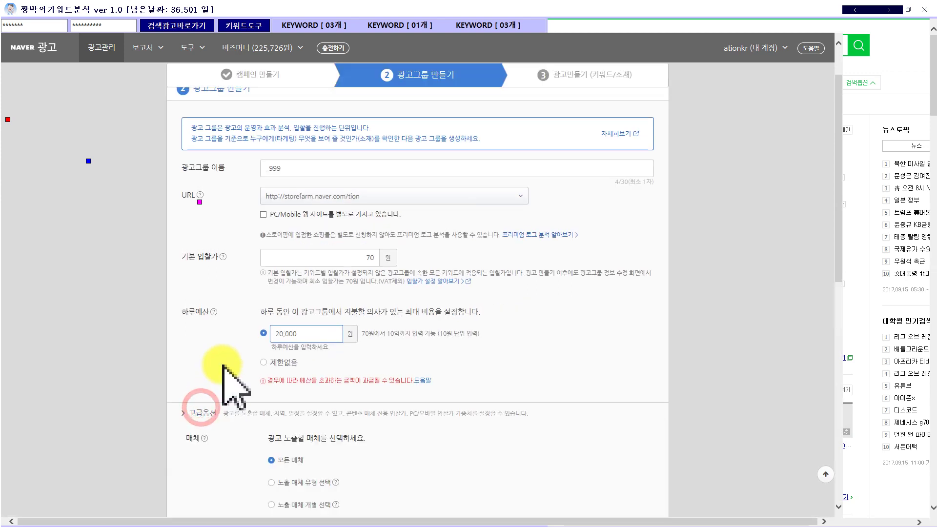
scroll(215, 391, "down", 5)
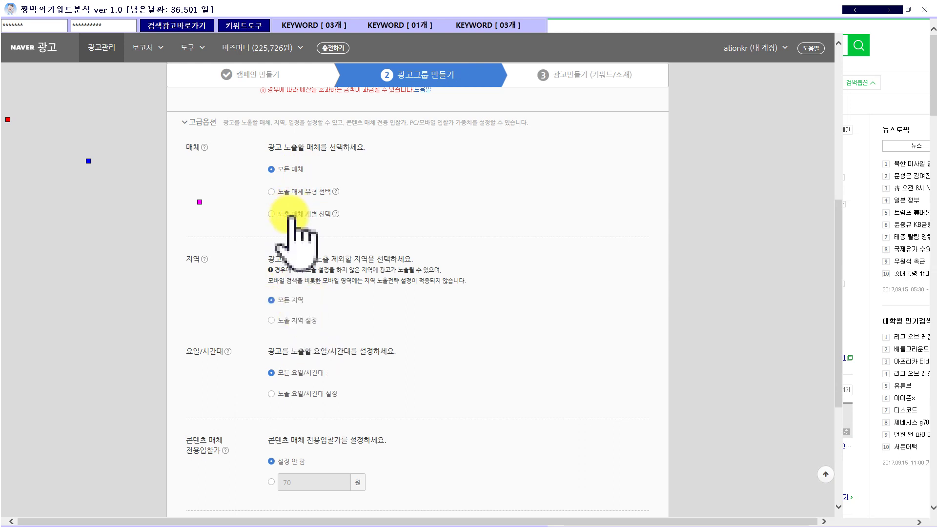
scroll(278, 292, "down", 1)
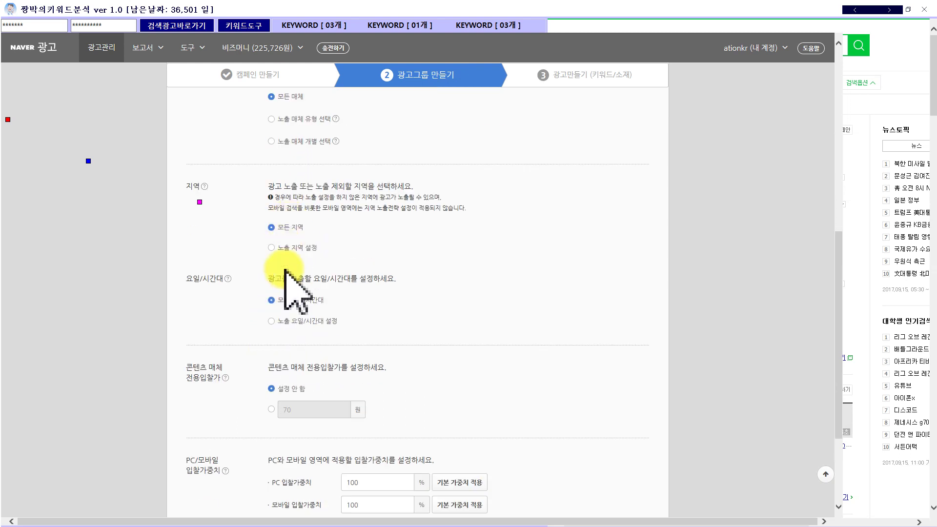
- Switch to a custom day and time schedule (노출 요일/시간대 설정) and exclude several slots, including 00:00 ~ 02:00 on every day
left_click(271, 321)
scroll(304, 326, "down", 2)
mouse_move(391, 255)
left_mouse_down()
mouse_move(548, 317)
mouse_move(580, 312)
left_mouse_up()
scroll(409, 243, "up", 1)
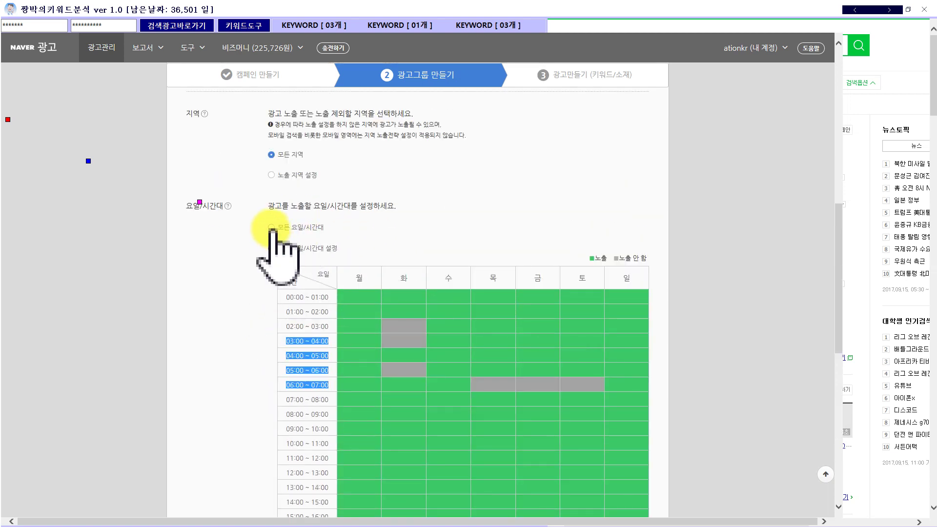
mouse_move(359, 299)
left_mouse_down()
mouse_move(485, 314)
mouse_move(634, 314)
mouse_move(510, 299)
mouse_move(356, 310)
left_mouse_up()
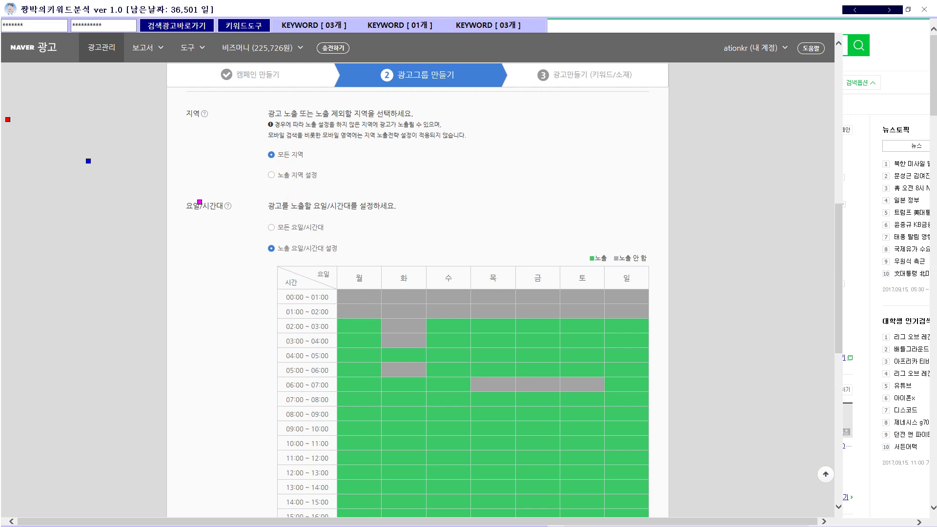
- Switch to the browser and search Naver for 운동화
key("alt+Tab")
left_click(342, 86)
type("운동화")
key("Return")
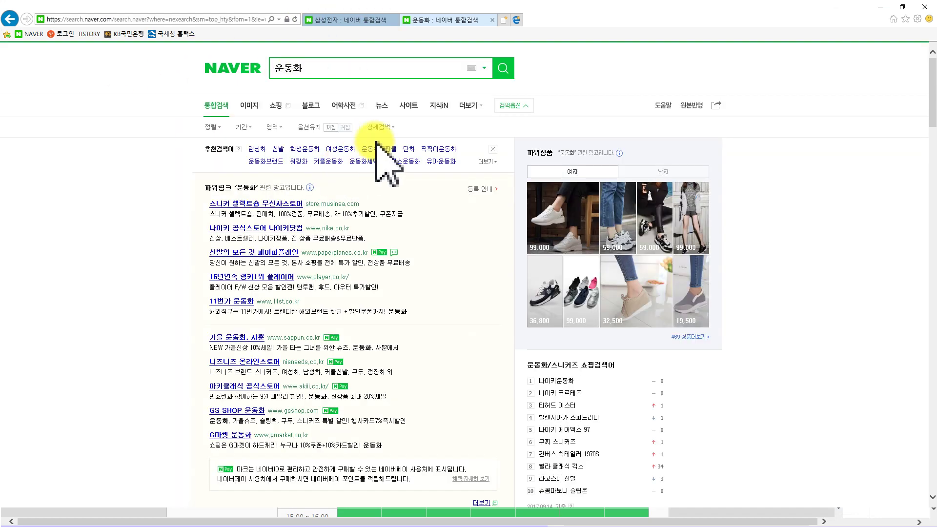
- Examine the ranking of the 파워링크 ads for 운동화 from the lowest upward, and return to the ad group form
left_click_drag(202, 434, 313, 442)
left_click_drag(193, 409, 242, 404)
left_click_drag(183, 361, 365, 363)
left_click_drag(195, 303, 293, 303)
left_click_drag(198, 274, 294, 276)
left_click_drag(192, 258, 242, 264)
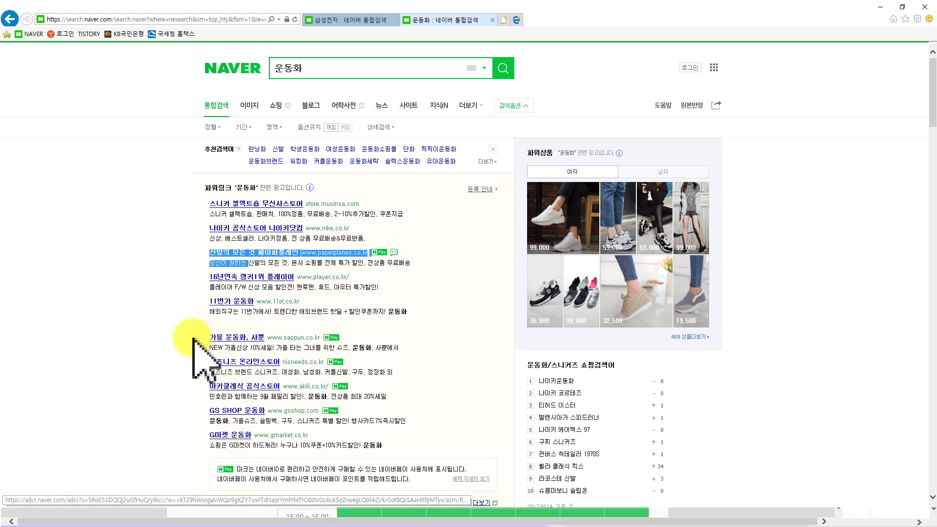
left_click(202, 438)
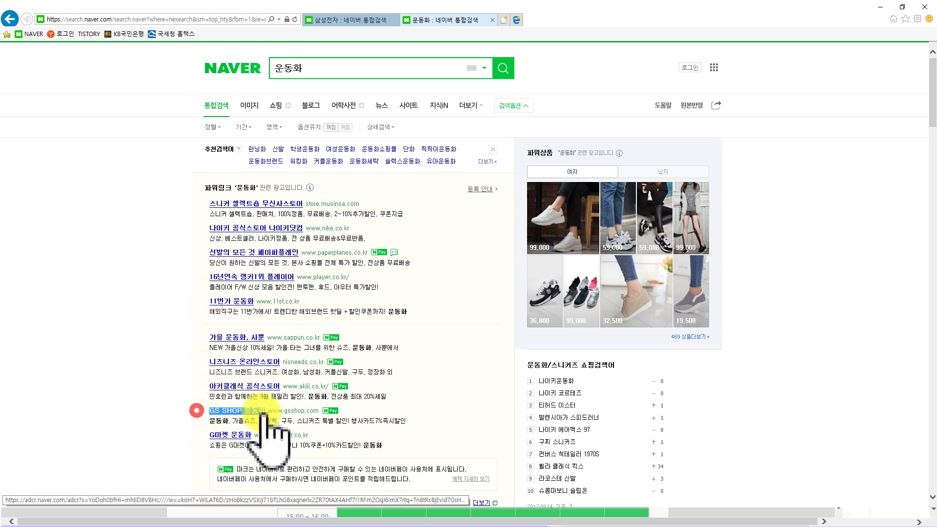
left_click_drag(206, 390, 243, 391)
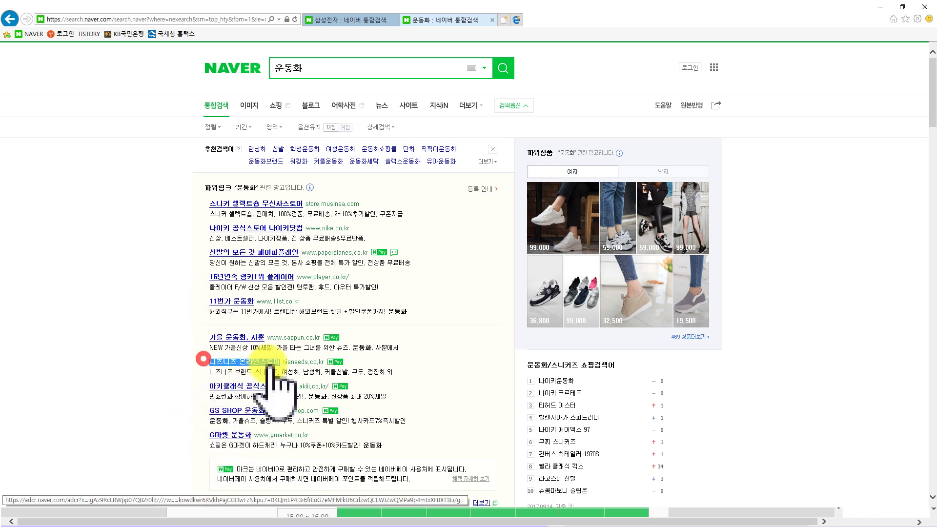
left_click(204, 342)
left_click_drag(204, 342, 290, 348)
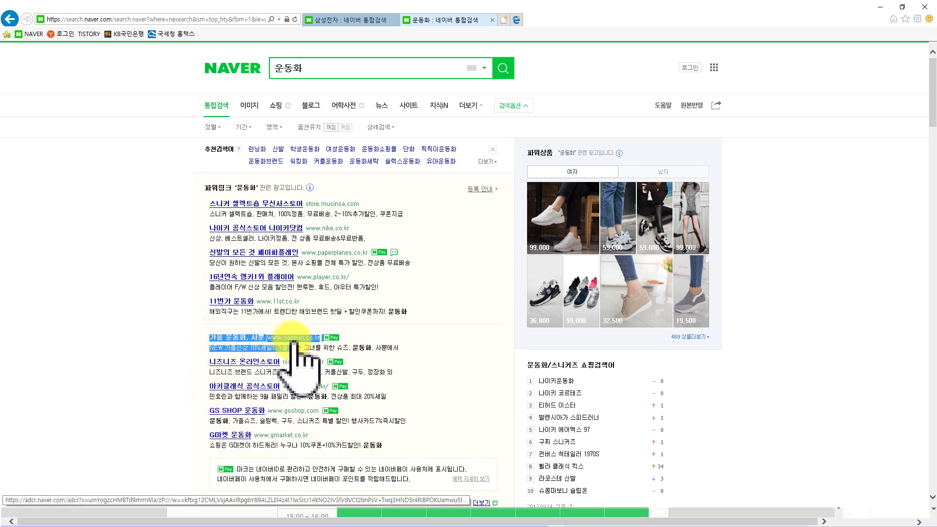
left_click_drag(195, 337, 266, 337)
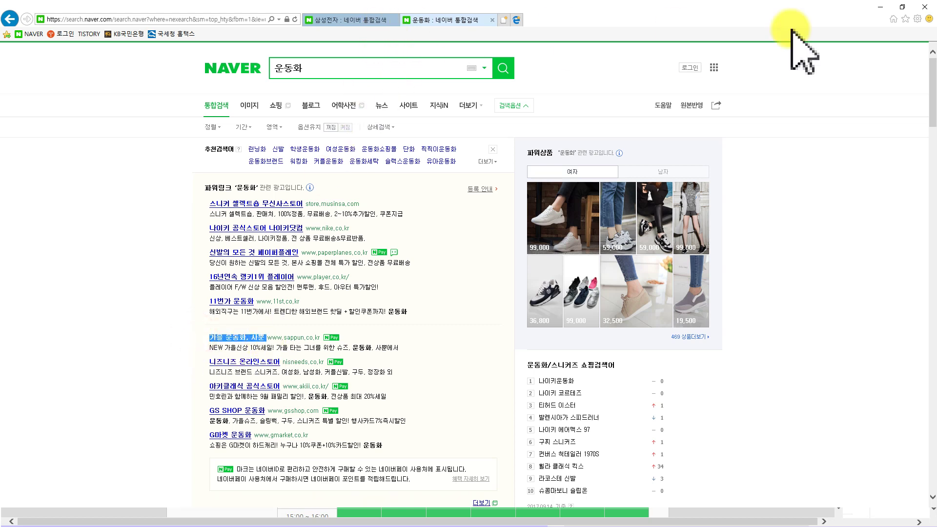
left_click(883, 8)
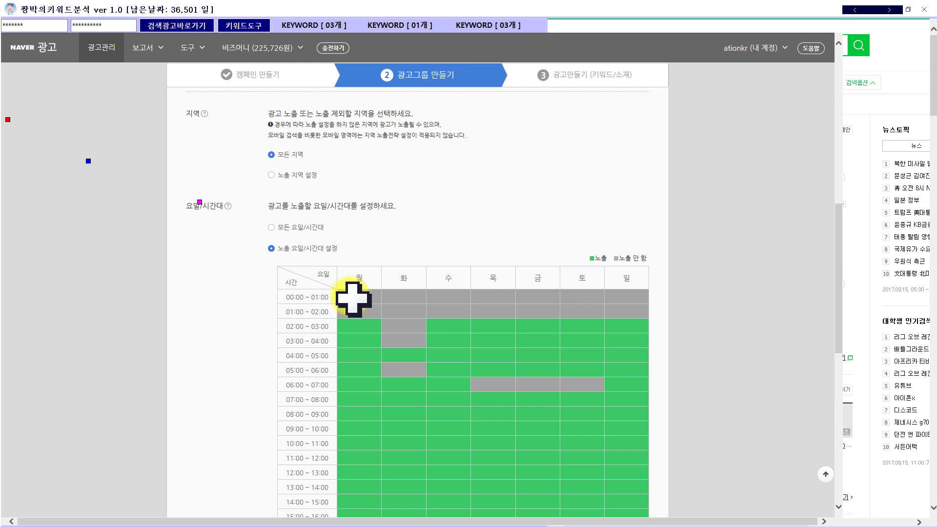
- Re-enable the 00:00 ~ 02:00 slots for Monday and Tuesday, and return the schedule to all days and times (모든 요일/시간대)
mouse_move(356, 300)
left_mouse_down()
mouse_move(381, 312)
mouse_move(405, 301)
left_mouse_up()
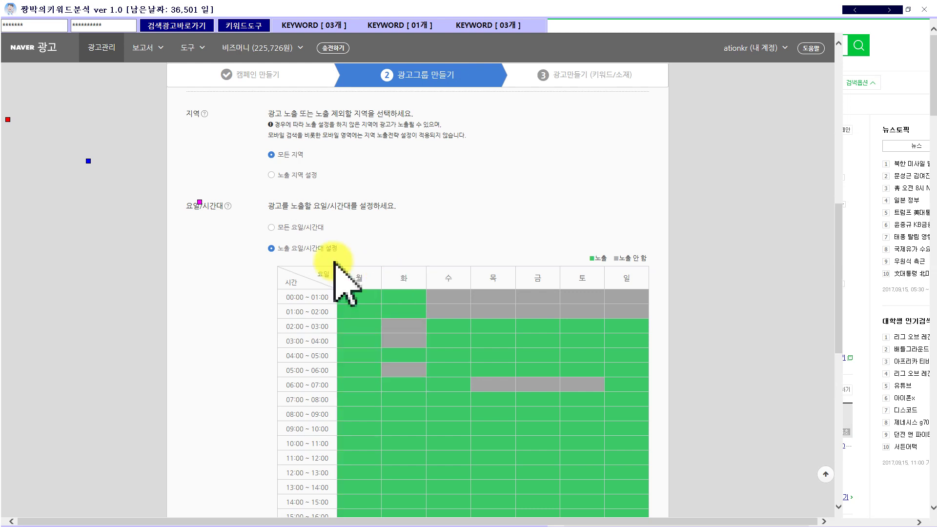
left_click(292, 227)
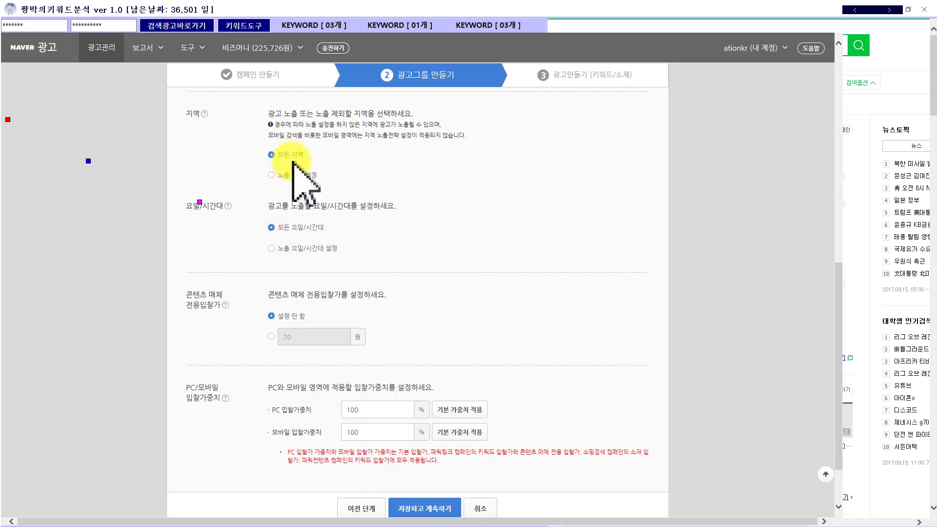
scroll(366, 195, "up", 5)
scroll(362, 203, "down", 5)
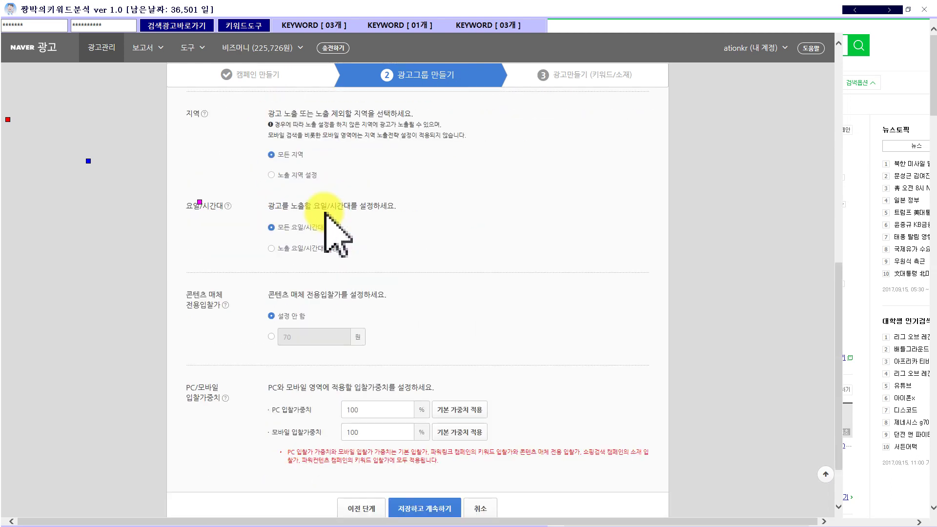
- Enable a dedicated content media bid (콘텐츠 매체 전용입찰가) of 70원 for the ad group
left_click(271, 295)
left_click_drag(275, 295, 322, 332)
left_click(271, 336)
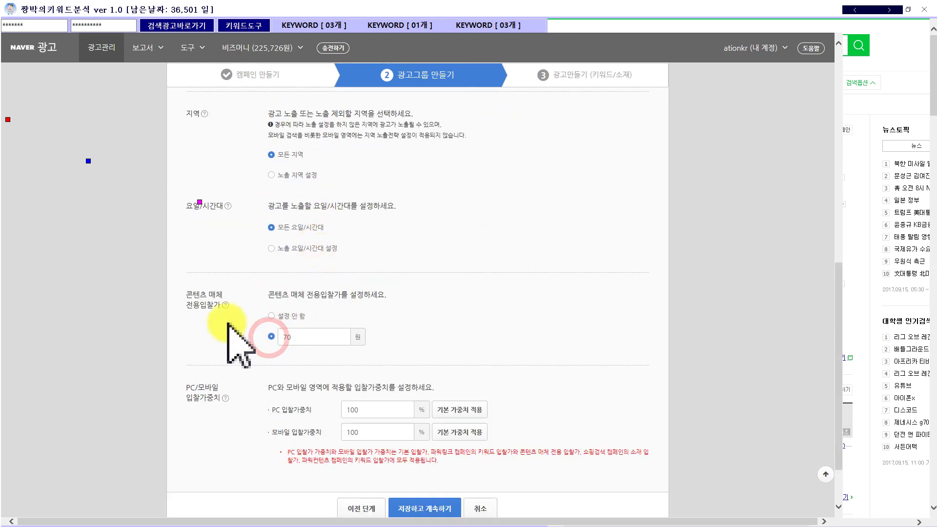
- Search Naver for 신발 in the browser and examine the lowest-ranked 파워링크 ad on the results page
scroll(228, 324, "down", 3)
left_click_drag(317, 339, 276, 340)
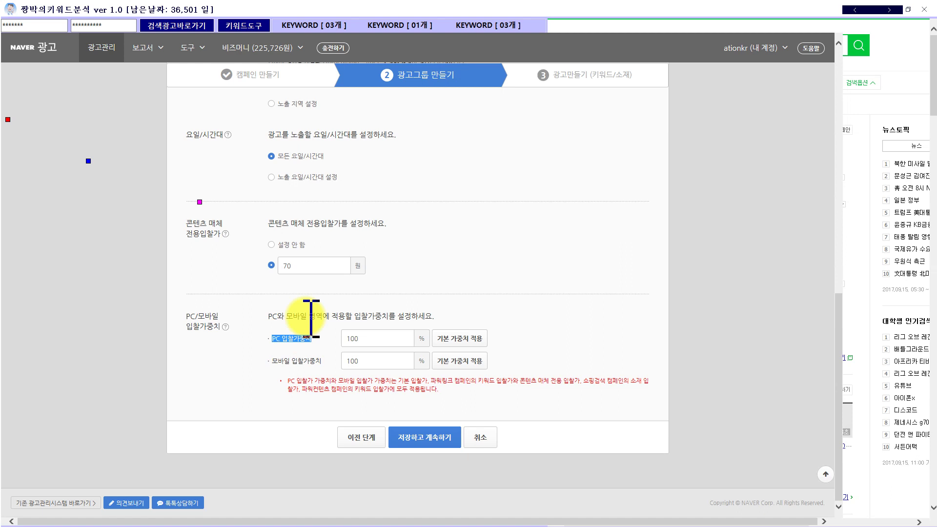
left_click(318, 344)
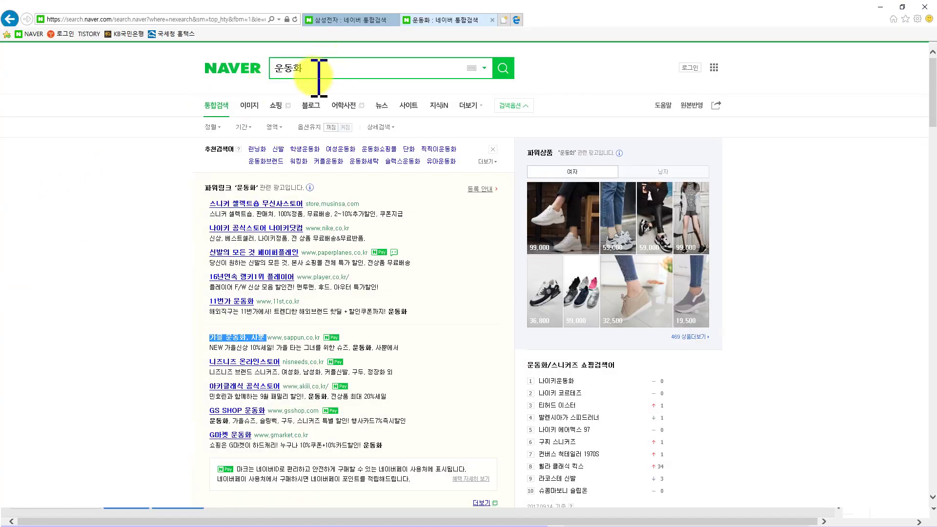
double_click(312, 68)
type("ㅅㅣㄴ발")
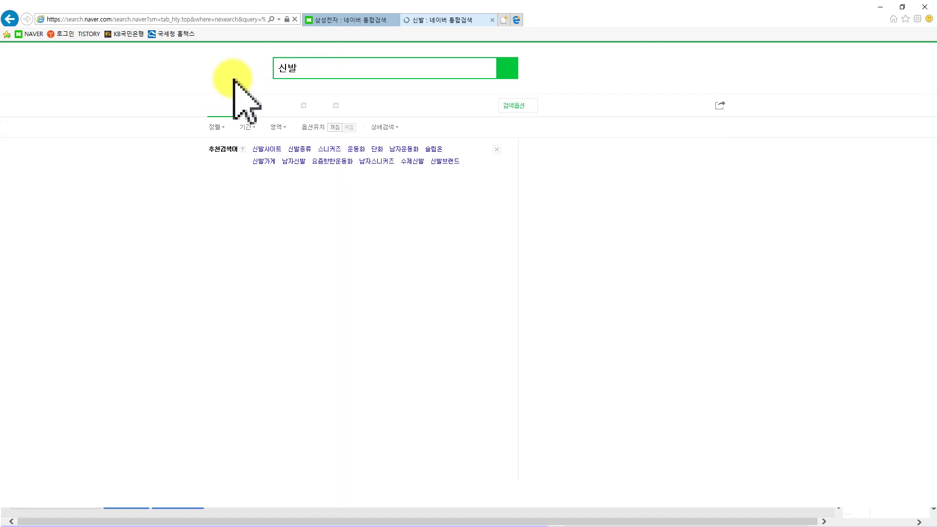
left_click_drag(208, 435, 328, 436)
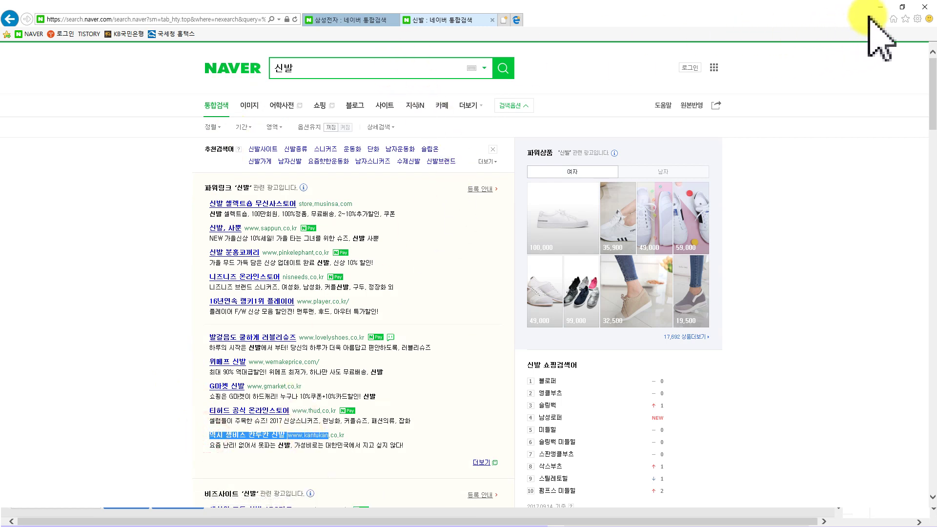
left_click(881, 8)
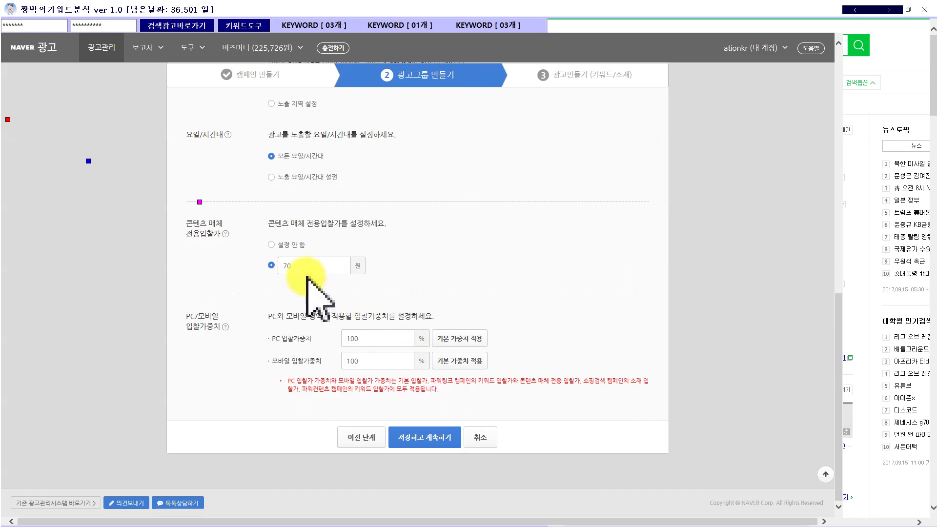
- Try a PC bid weight (PC 입찰가중치) of 150%, restore it to 100%, and save the ad group to continue
left_click(363, 337)
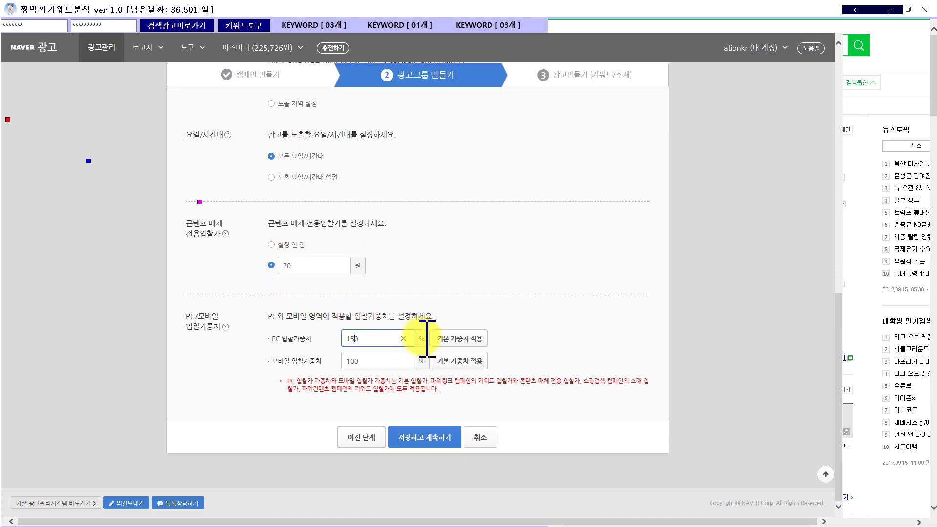
double_click(376, 337)
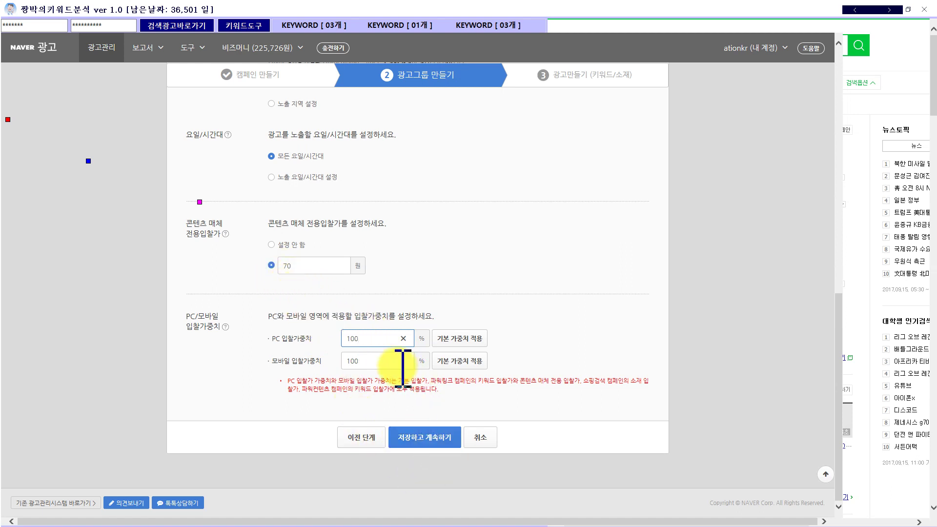
left_click(412, 438)
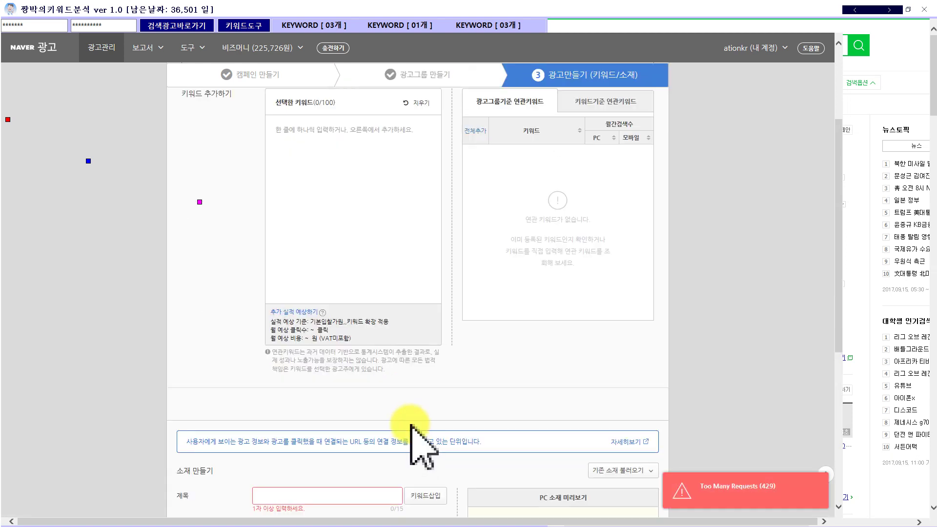
- Enter 스토어팜시스템구축, 스토어팜시스템 and 스토어시스템구축 as the ad's selected keywords, one per line
left_click(349, 221)
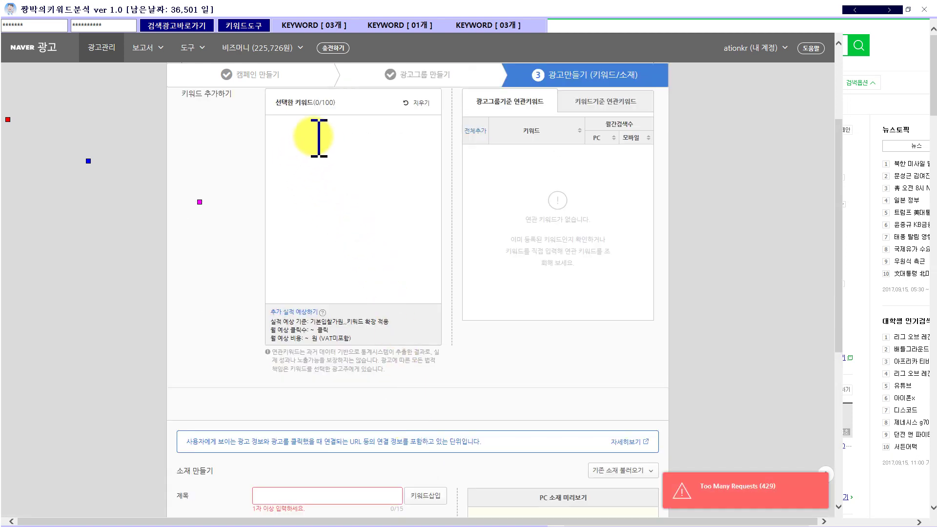
scroll(278, 205, "down", 6)
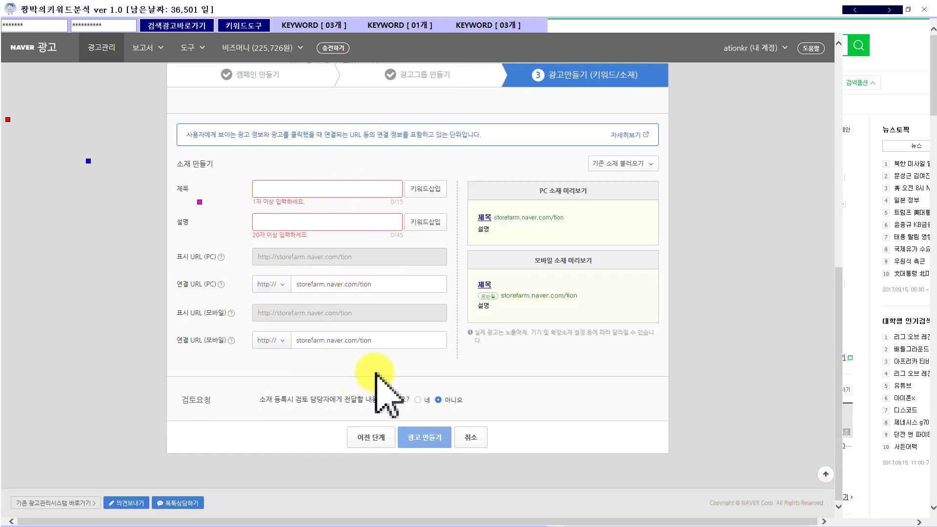
scroll(389, 350, "up", 7)
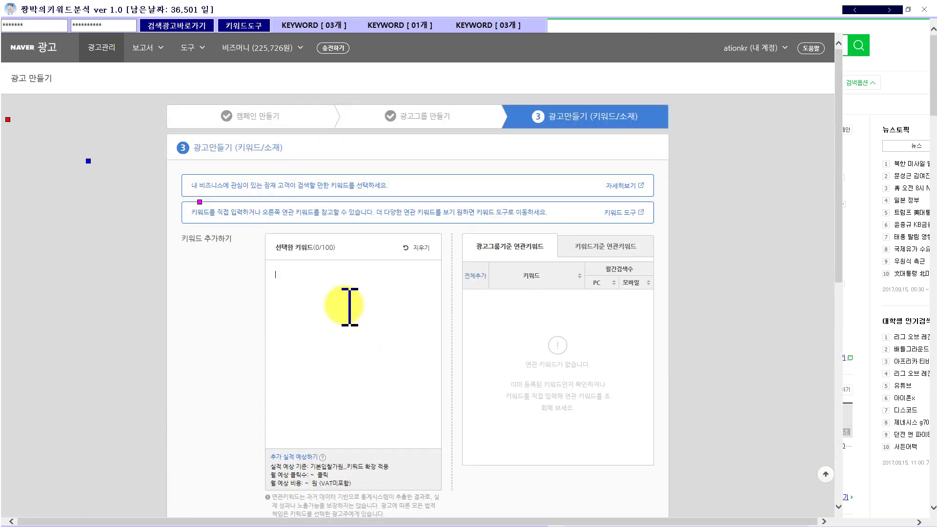
type("ㅇ")
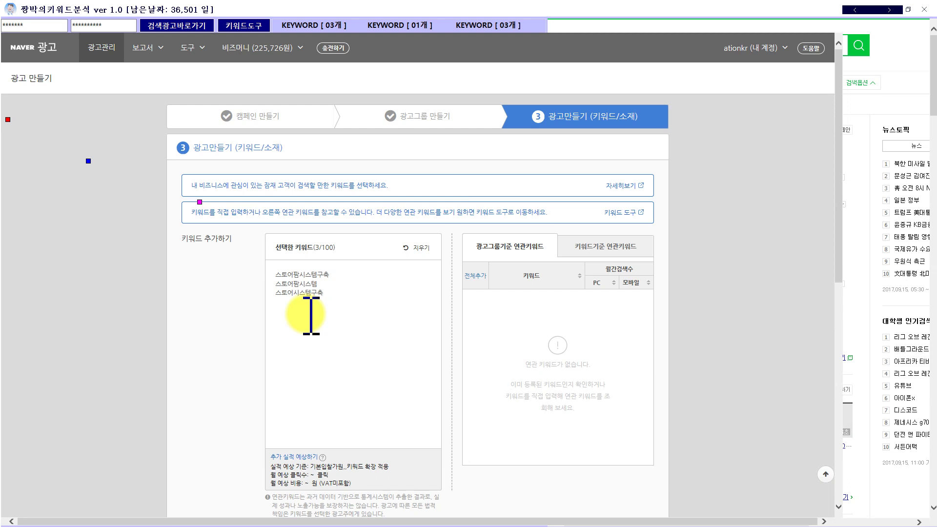
- Add two 스토팜시스템구축 lines to the selected keywords and retype the syllable 템 in the last one
left_click_drag(332, 275, 274, 277)
left_click(351, 299)
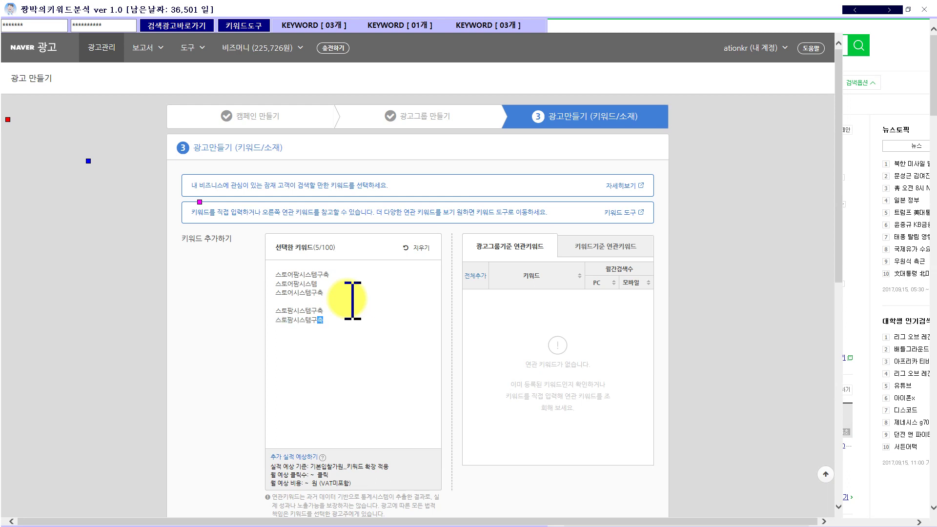
left_click(308, 319)
key("BackSpace")
type("템")
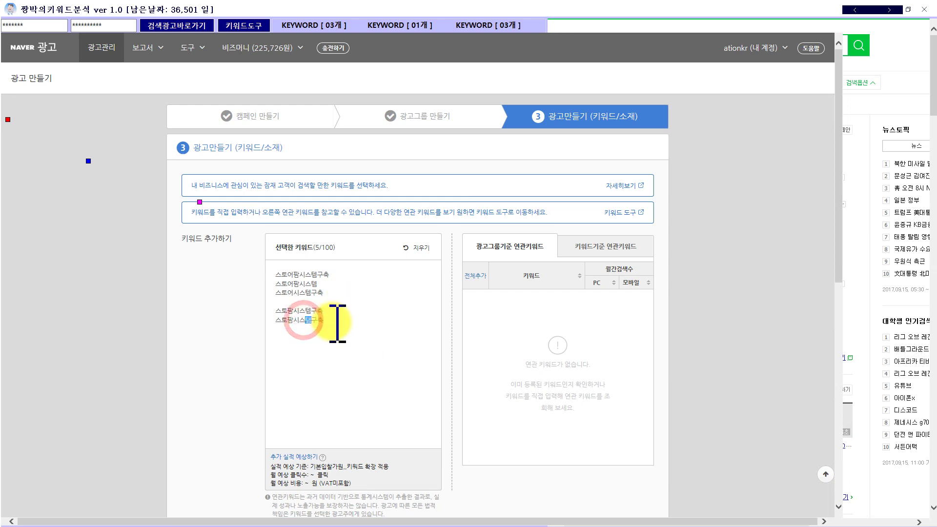
left_click_drag(329, 322, 263, 275)
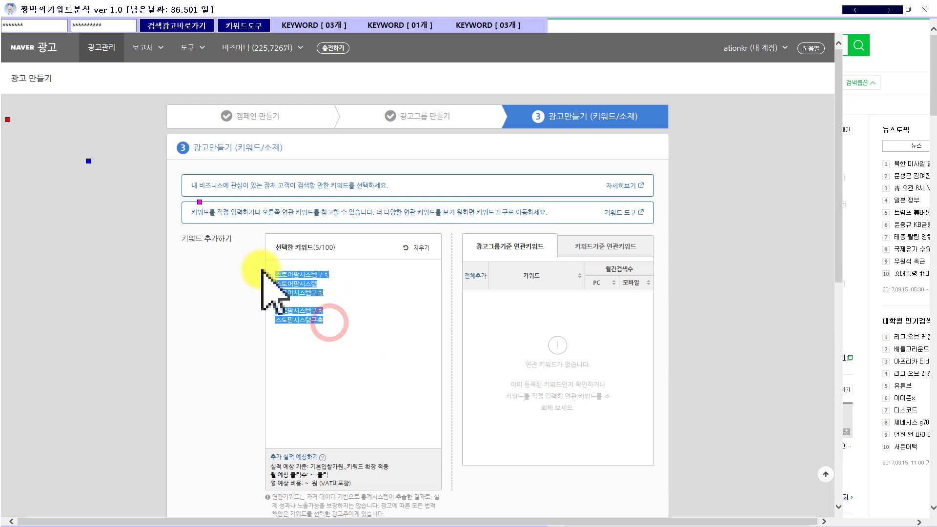
left_click(326, 312)
- Examine the title, description and URL of the first 파워링크 ad for 신발, and return to the ad creative form
scroll(332, 315, "down", 4)
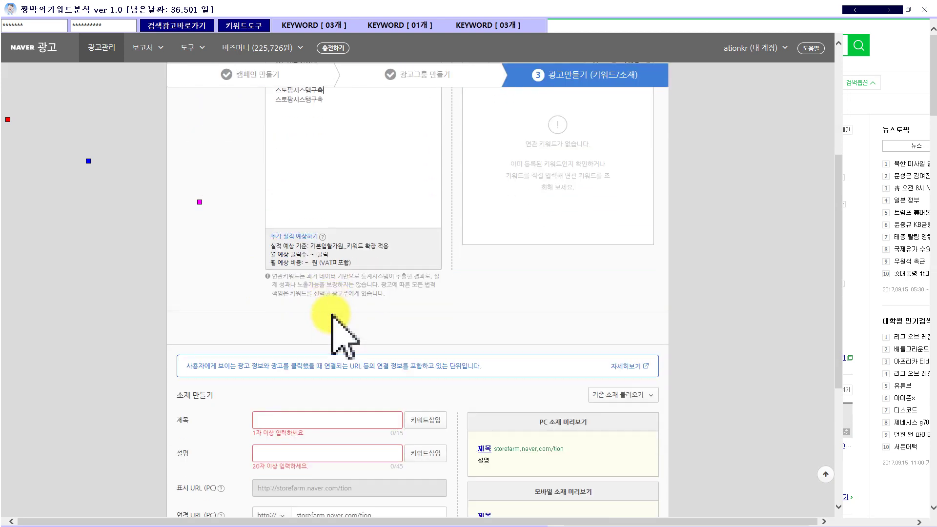
scroll(332, 317, "down", 3)
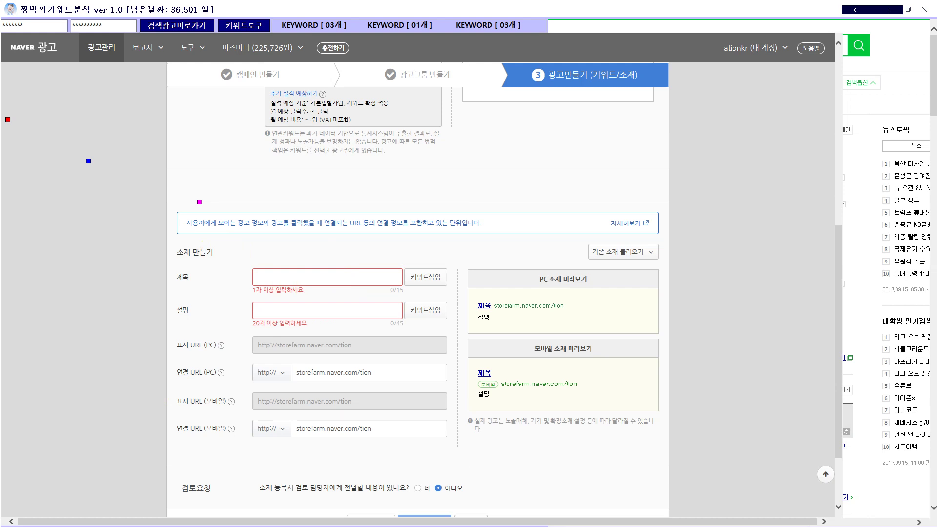
key("alt+Tab")
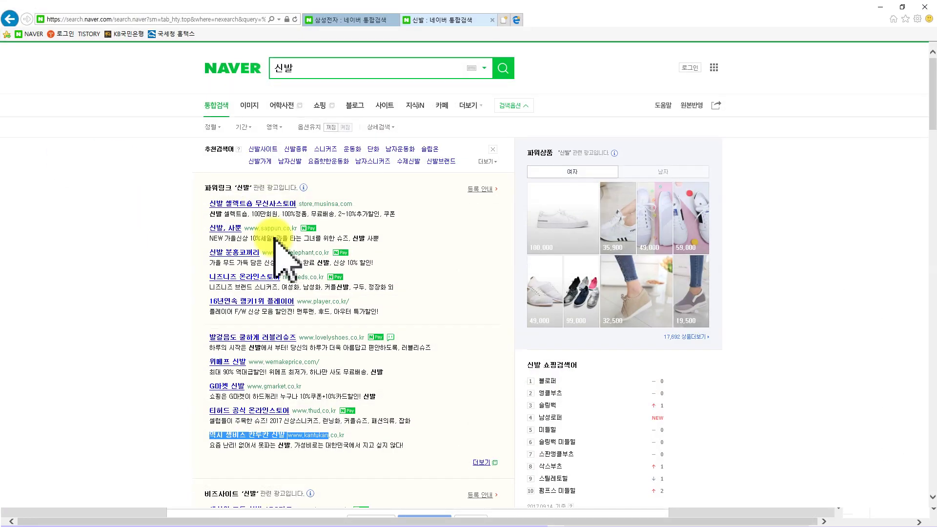
left_click_drag(196, 202, 383, 218)
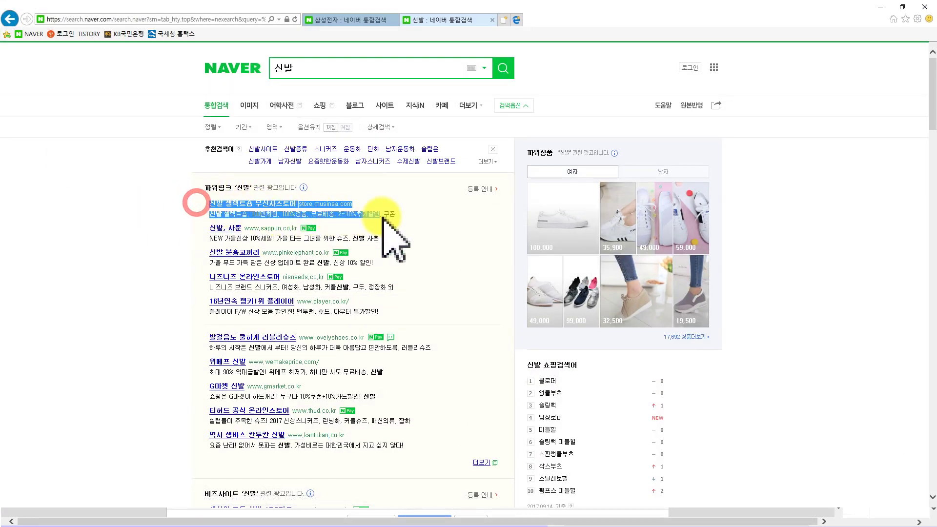
left_click(146, 209)
left_click_drag(199, 202, 299, 205)
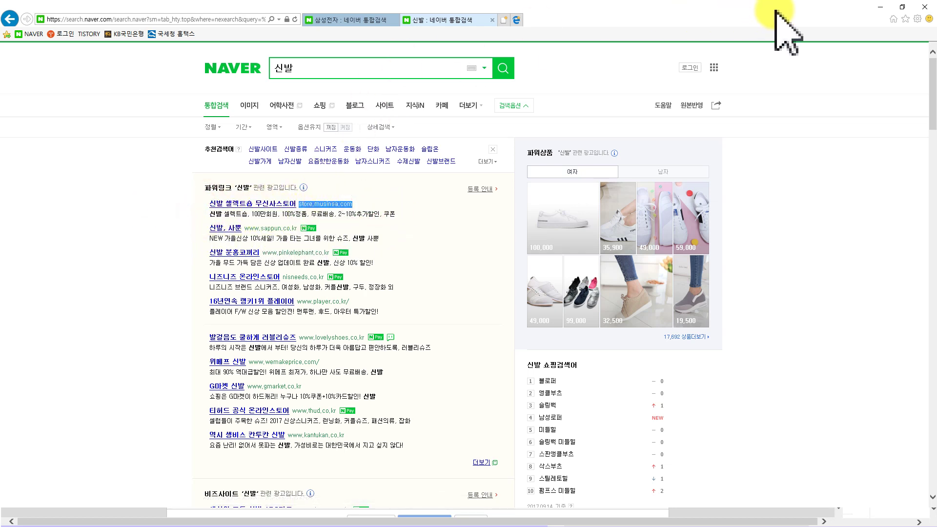
left_click(880, 6)
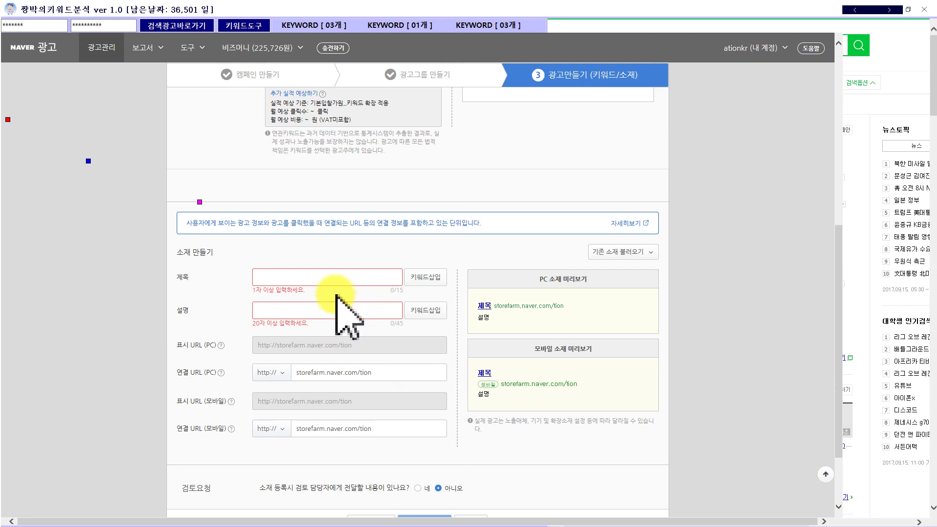
- Enter 티온 시스템구축 as the title (제목) of the ad creative
left_click(331, 274)
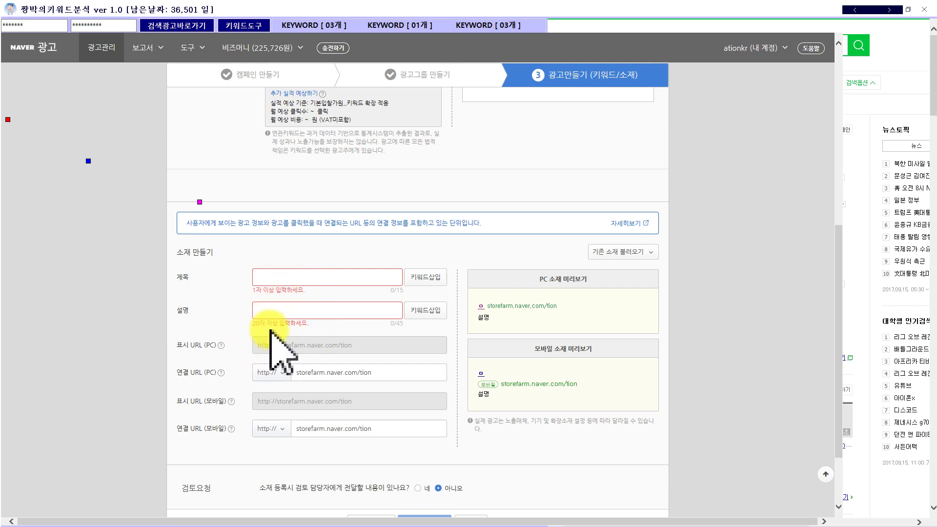
type("팁")
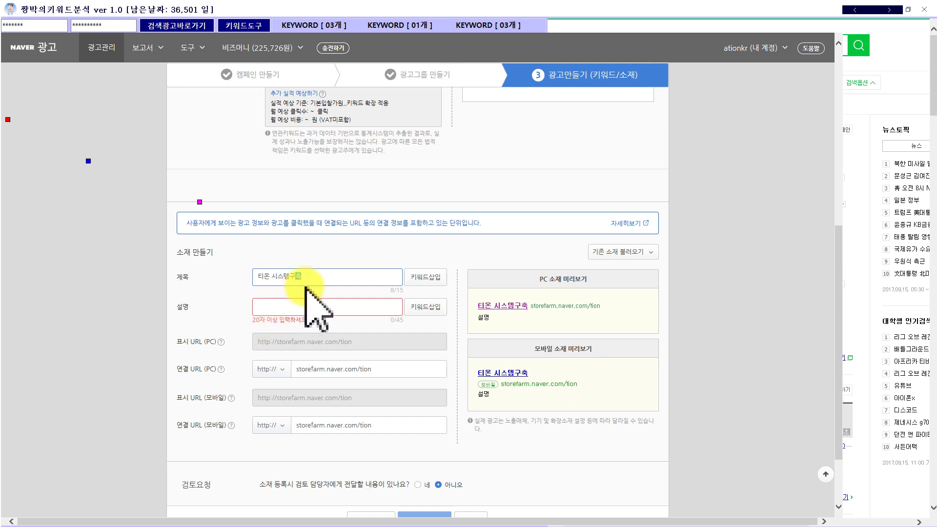
left_click(324, 277)
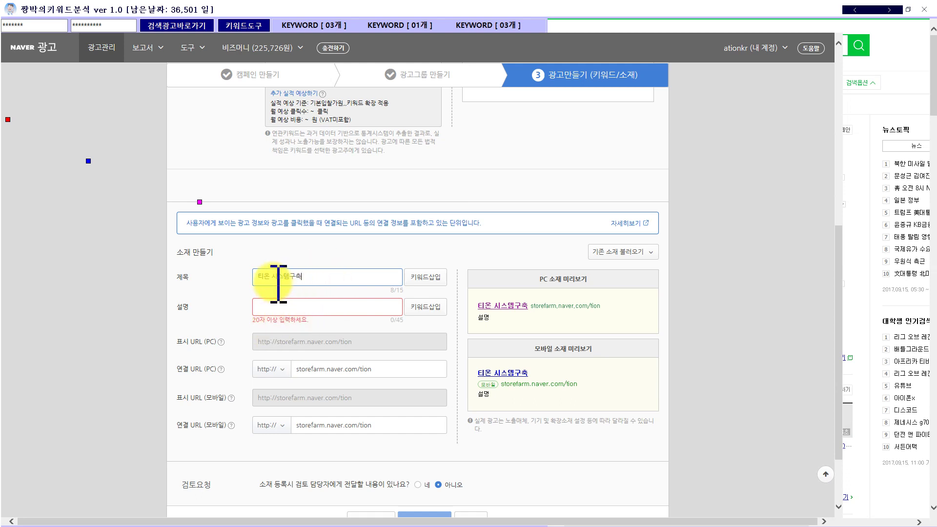
- Try extending the ad title with 12312323, and remove the extra digits
left_click(315, 277)
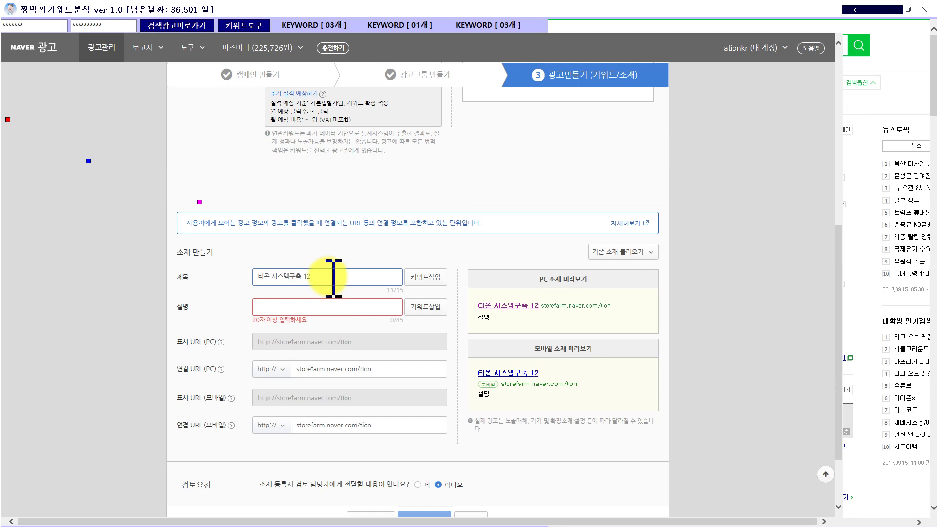
type("12312323")
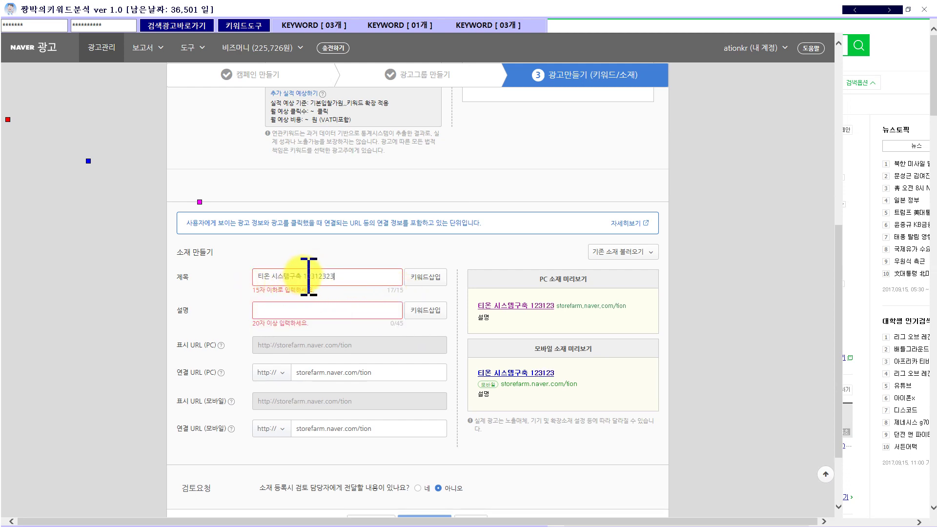
left_click_drag(304, 276, 362, 277)
key("BackSpace")
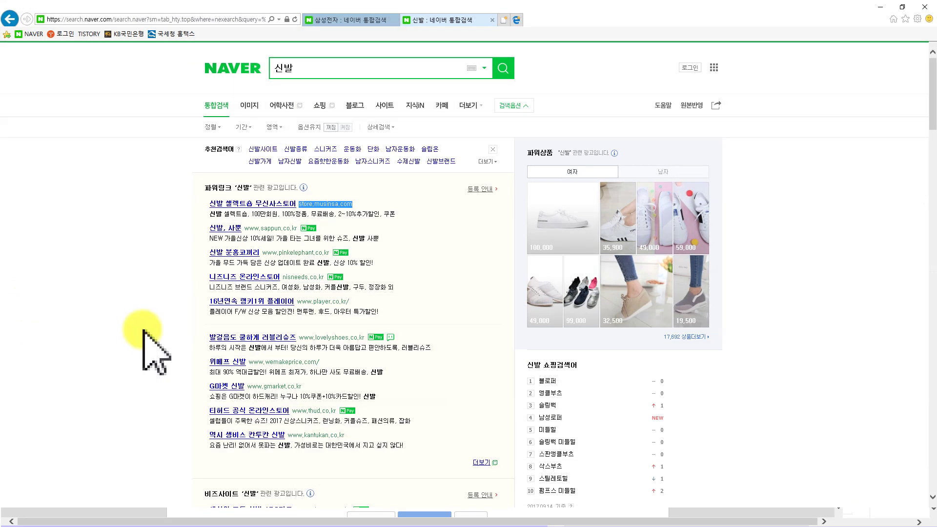
- Examine how the first two 파워링크 ads for 신발 word their titles, and return to the ad creative form
left_click(138, 269)
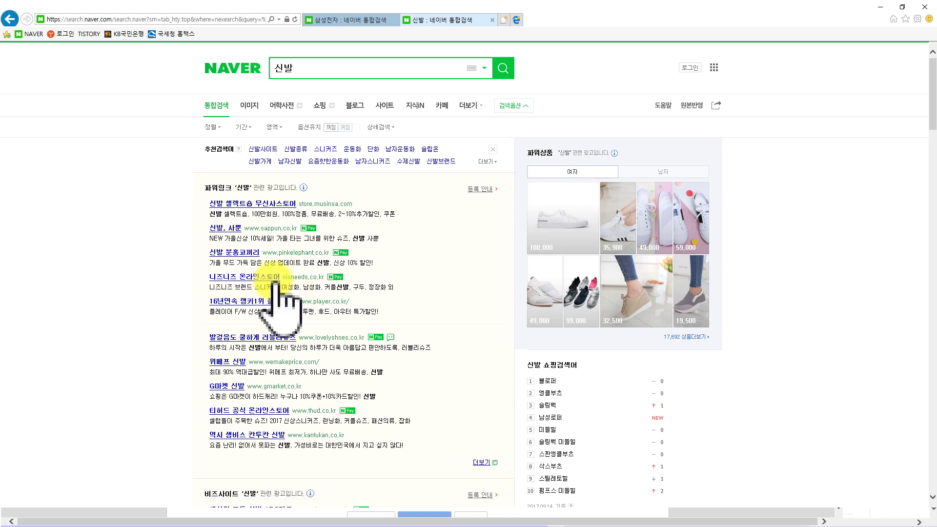
left_click_drag(192, 203, 273, 206)
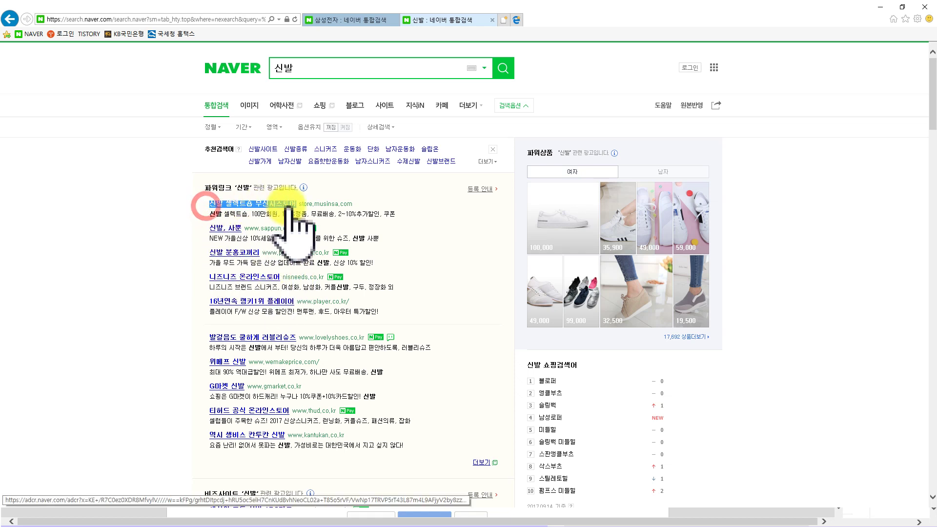
left_click_drag(193, 231, 244, 232)
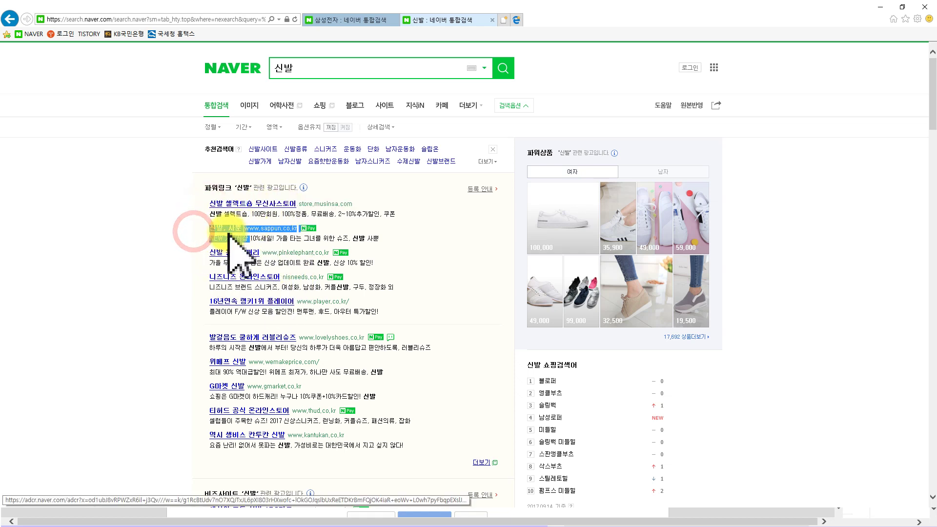
left_click(147, 268)
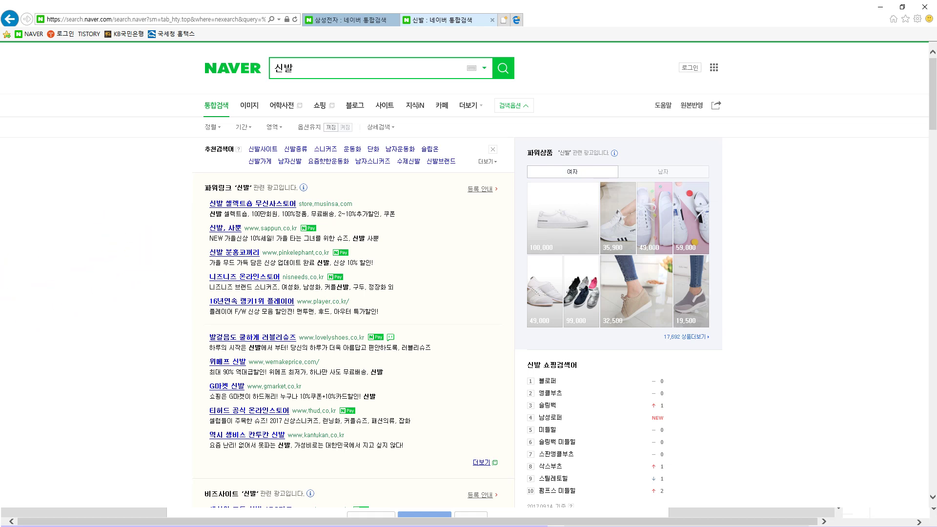
left_click(881, 7)
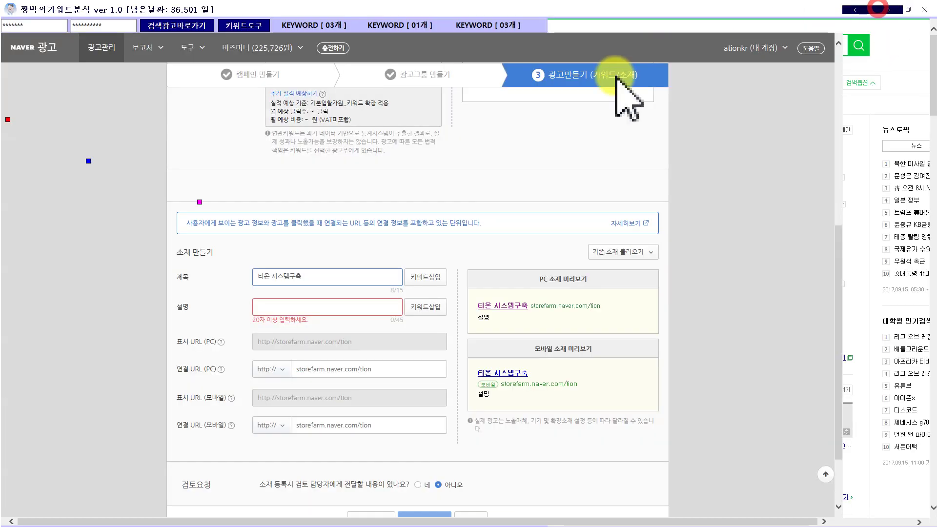
- Enter 공식 in the ad description (설명) and add 공식 in front of the ad title
left_click(289, 307)
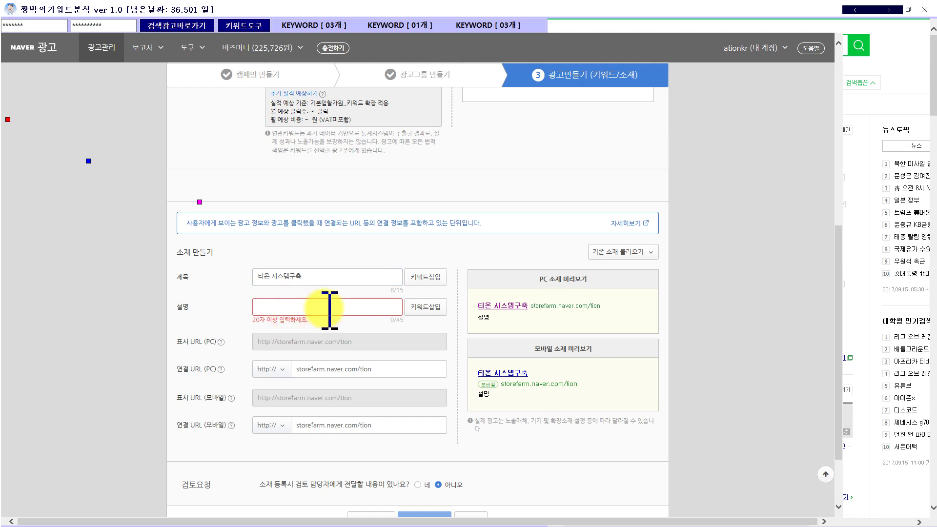
type("1등")
type("공식")
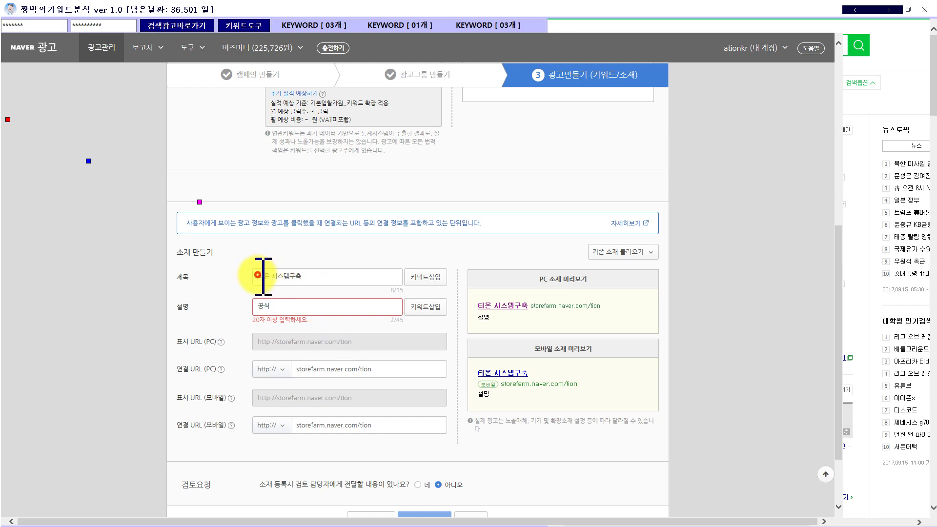
left_click(258, 276)
type("공식")
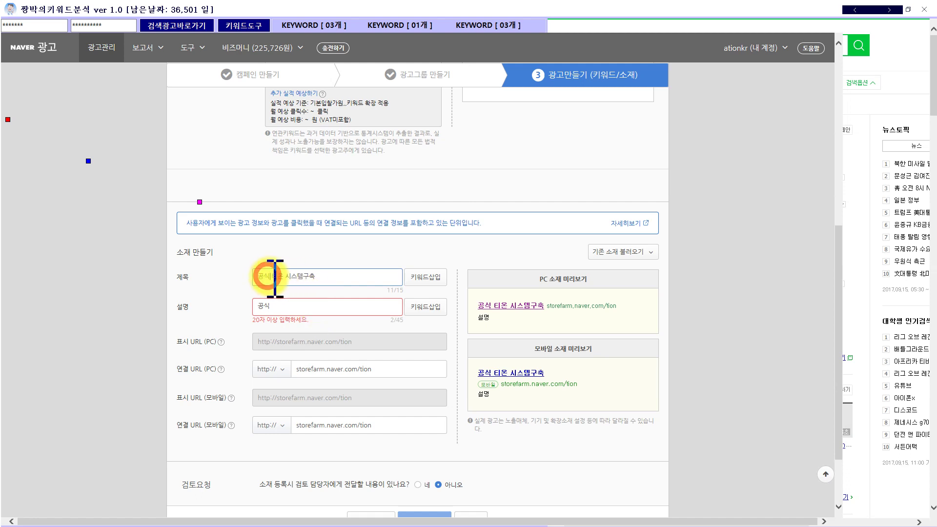
- Remove 공식 from the front of the ad title and clear the ad description (설명)
left_click_drag(275, 277, 253, 276)
key("BackSpace")
left_click(273, 308)
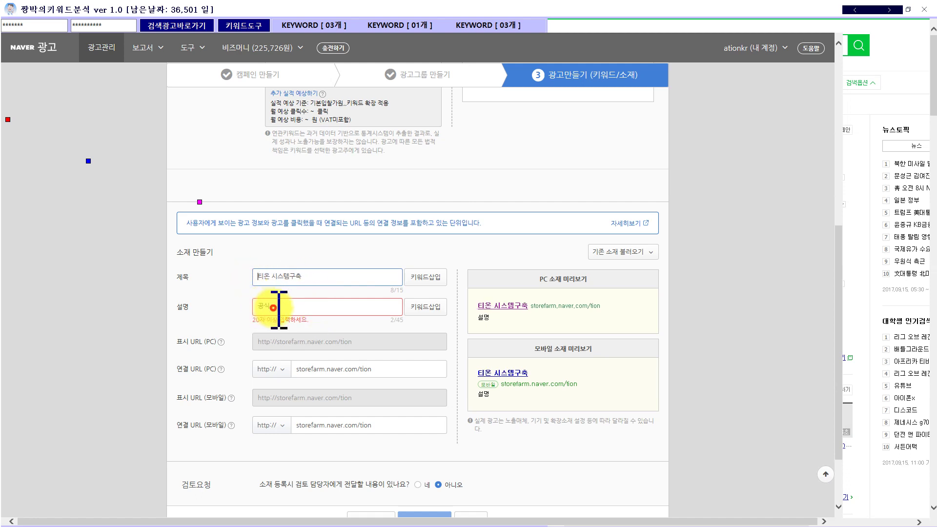
left_click_drag(253, 308, 281, 318)
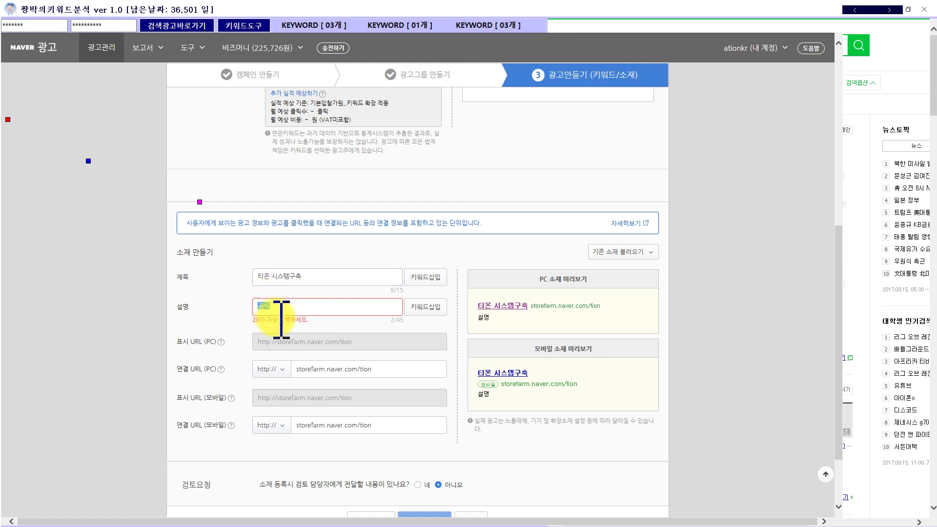
left_click(294, 307)
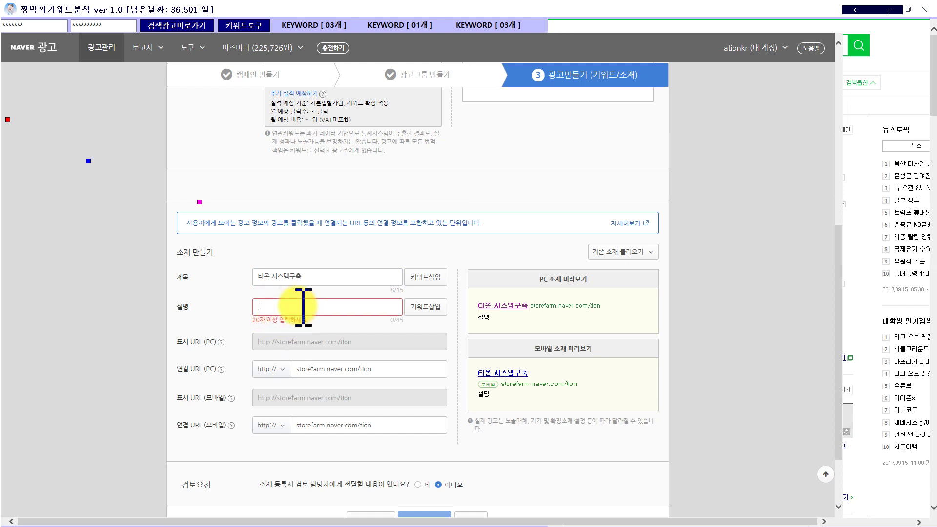
- Enter a trial ad description (설명) that starts with 스토어팜 시스템구축 and is padded with repeated ㅇ characters
scroll(288, 327, "down", 2)
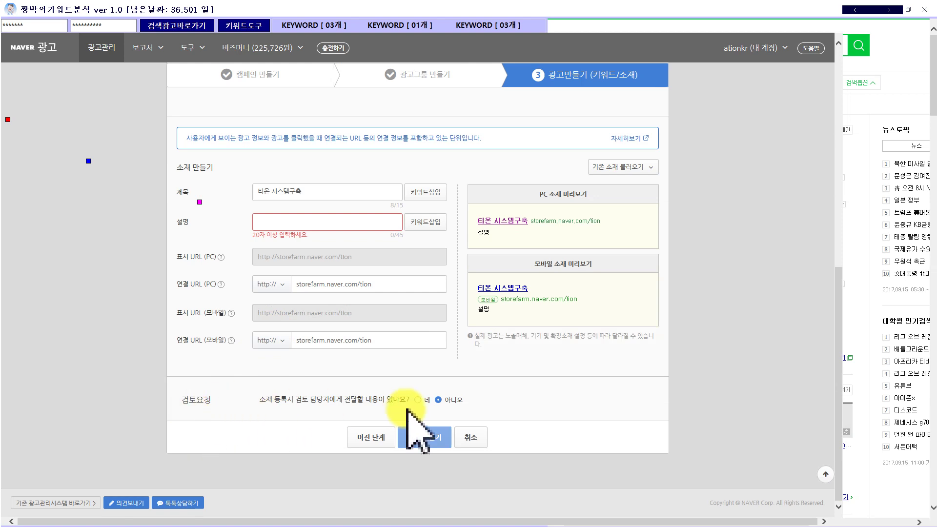
scroll(383, 408, "up", 3)
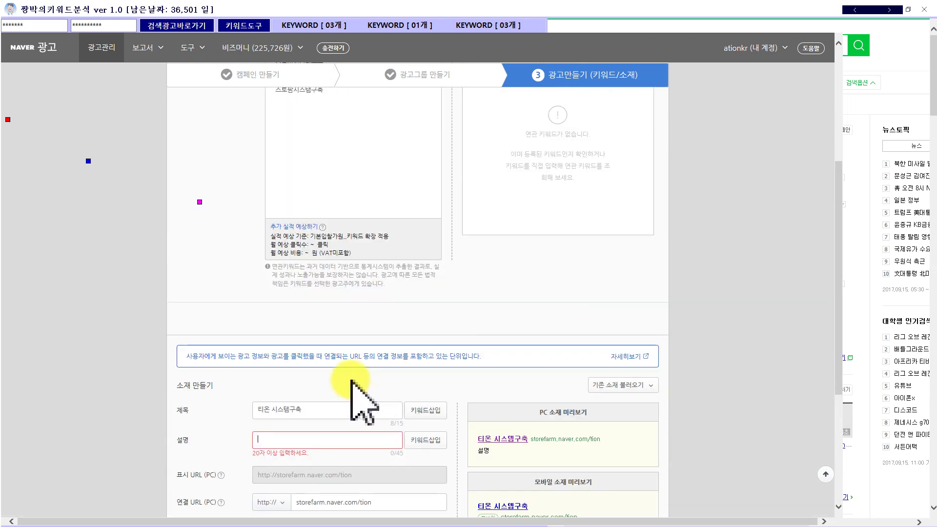
scroll(348, 380, "down", 2)
left_click(312, 296)
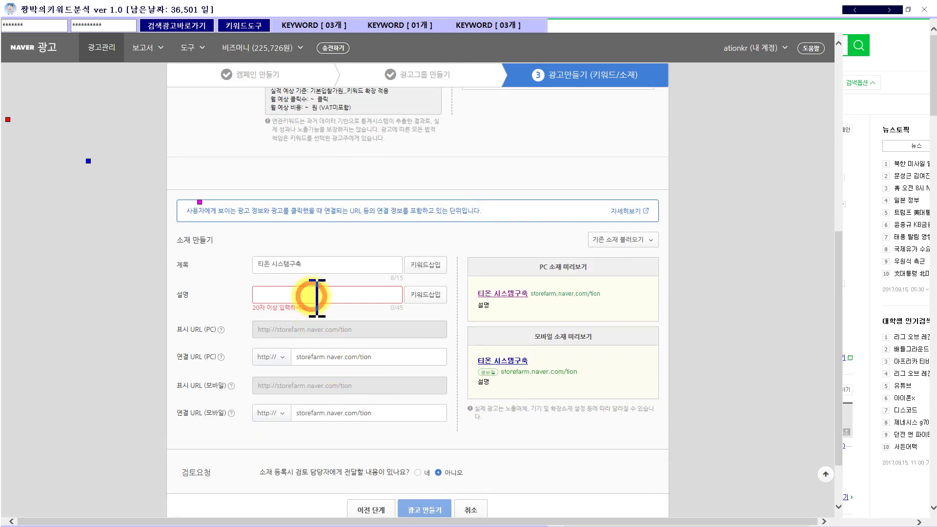
type("ㅌㅣ온")
key("BackSpace")
key("BackSpace")
type("스토어팜")
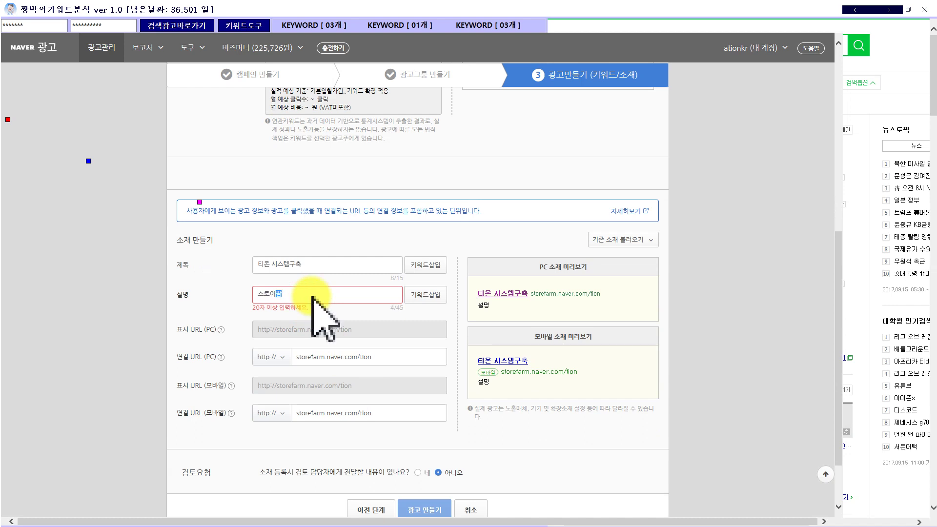
type(" 시스ㅌ")
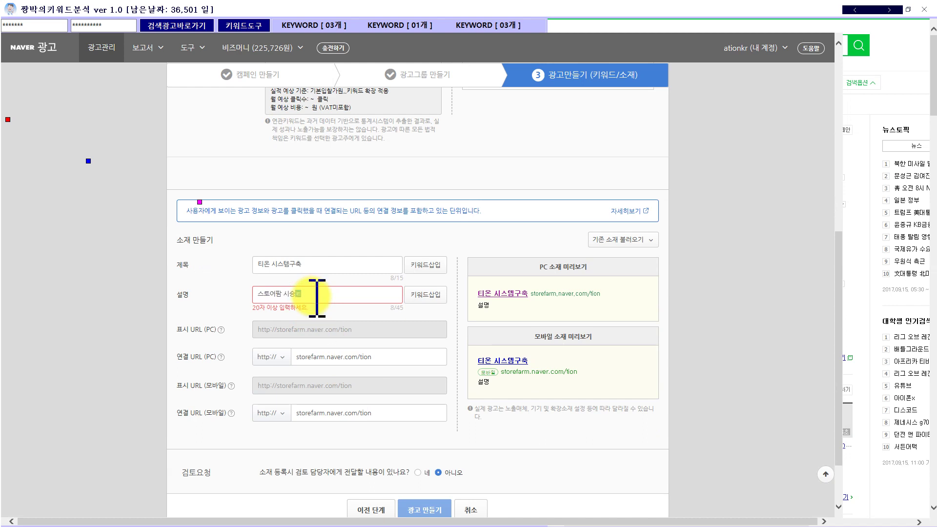
type("스템구축ㅇㅇㅇㅇㅇㅇㅇㅇㅇㅇㅇㅇㅇㅇㅇㅇ을 통했₩")
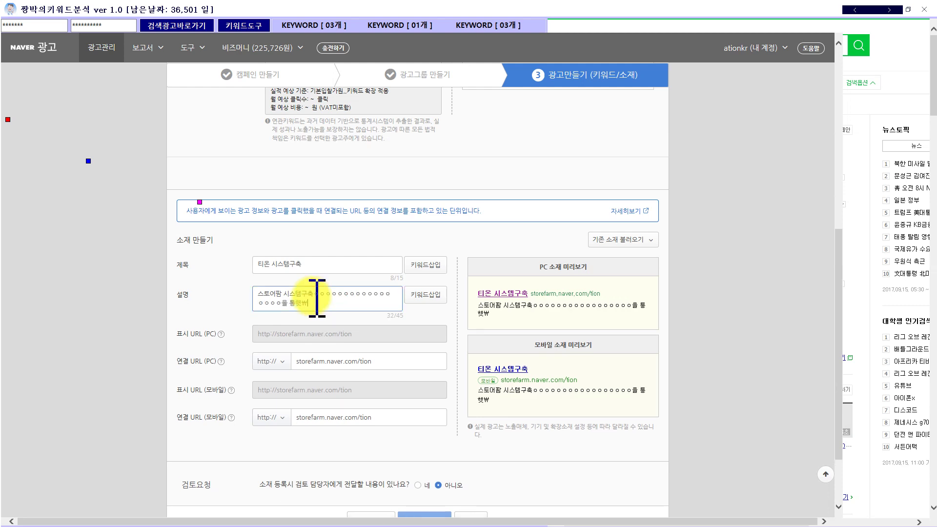
- Rewrite the description after 스토어팜 so that it reads 스토어팜 시스템구축을 통해서 키워드로 홍보를 해보세요
left_click_drag(284, 293, 355, 307)
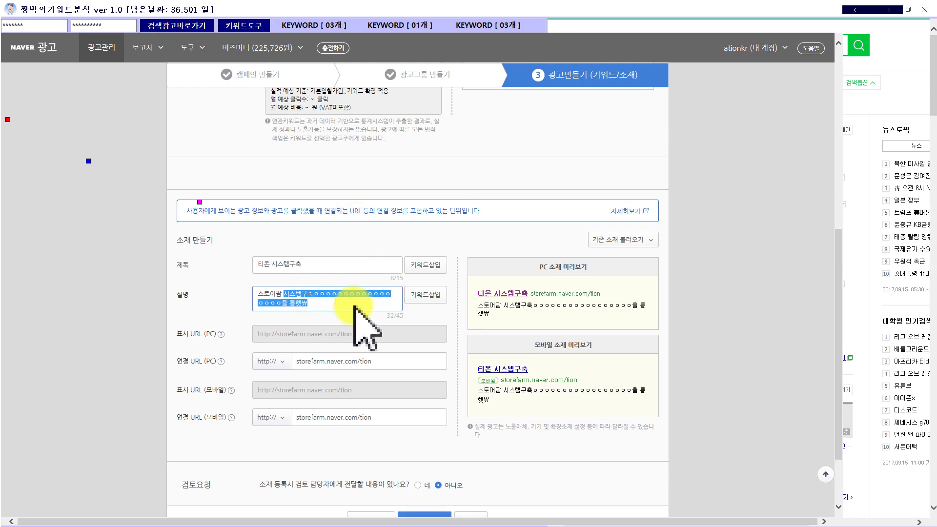
key("BackSpace")
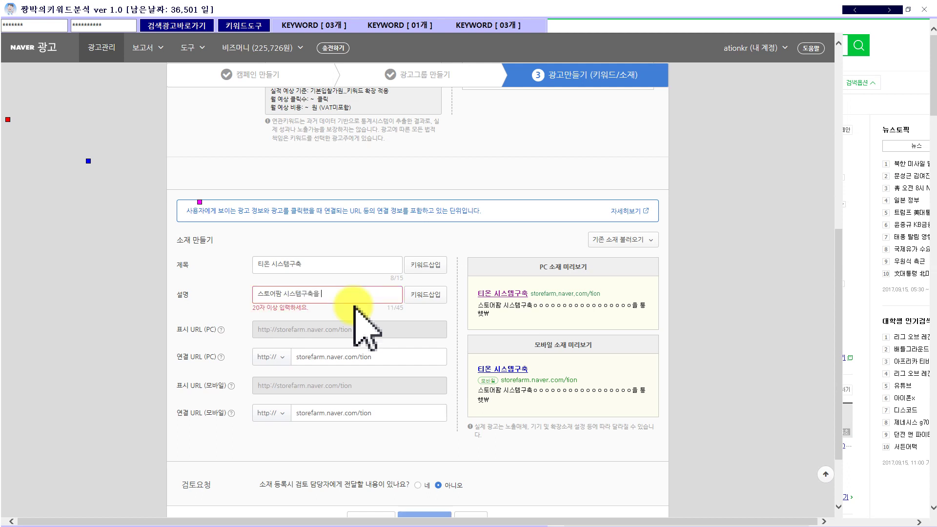
type("을 통해서 키워드를")
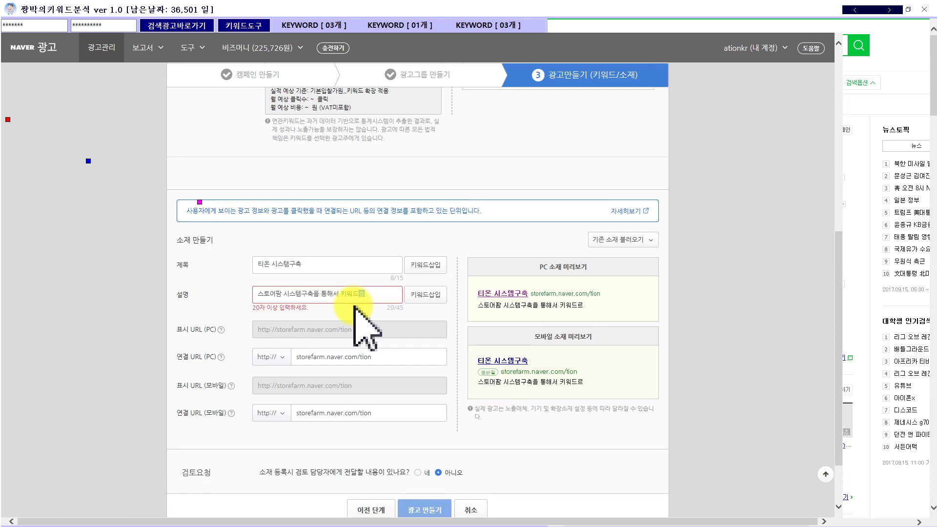
key("BackSpace")
type("로 홍보를 ㅎ")
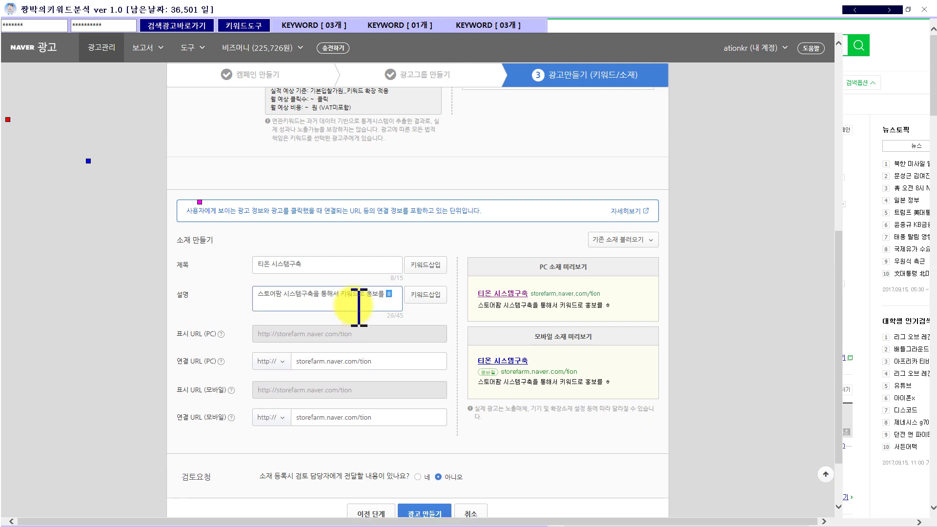
type("보세요")
- Copy the PC link URL (연결 URL) from the ad creative and open storefarm.naver.com/tion in the web browser
left_click(376, 362)
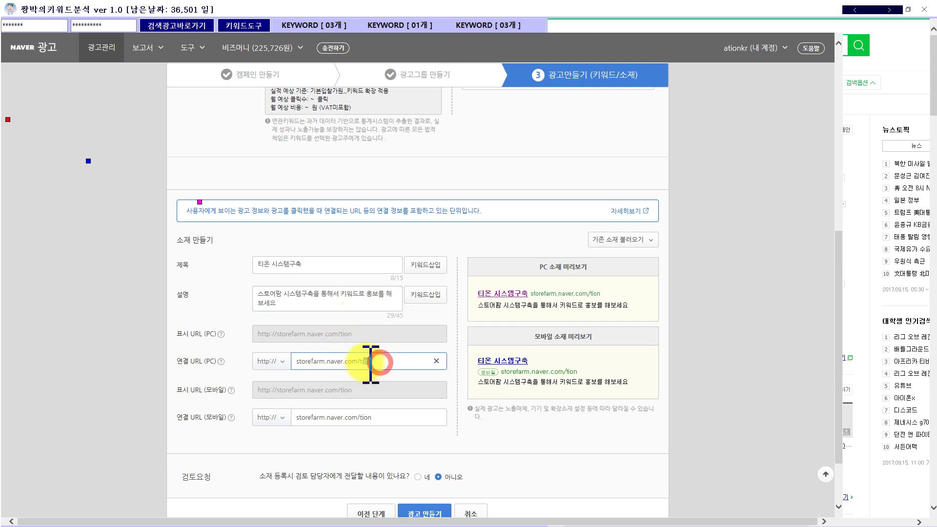
left_click_drag(377, 362, 286, 361)
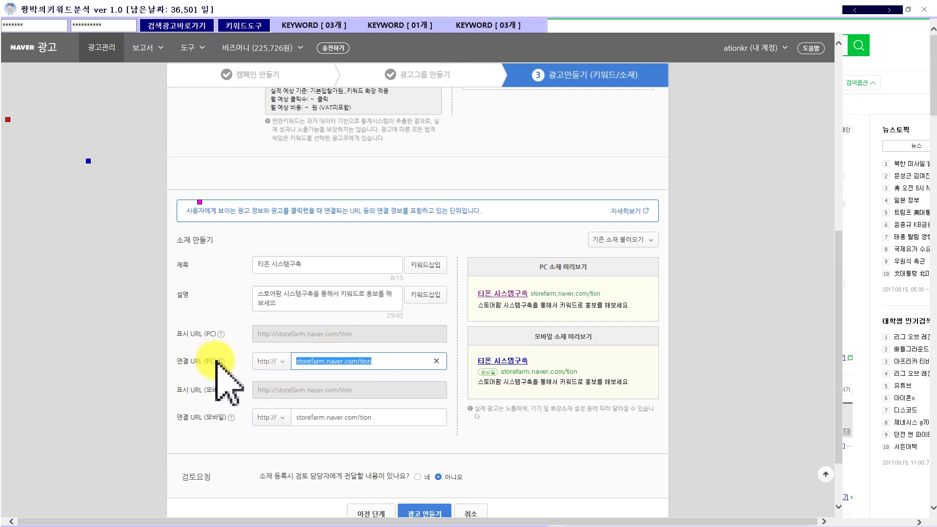
key("ctrl+c")
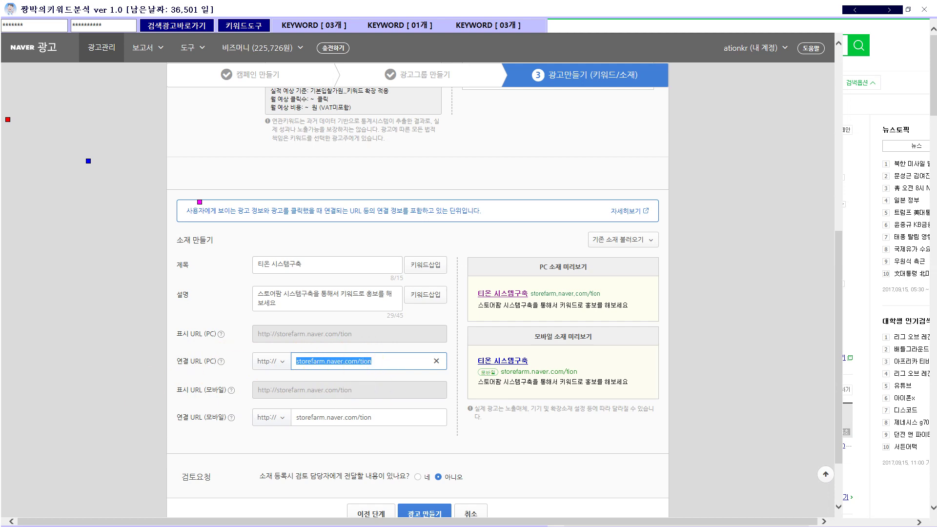
key("alt+Tab")
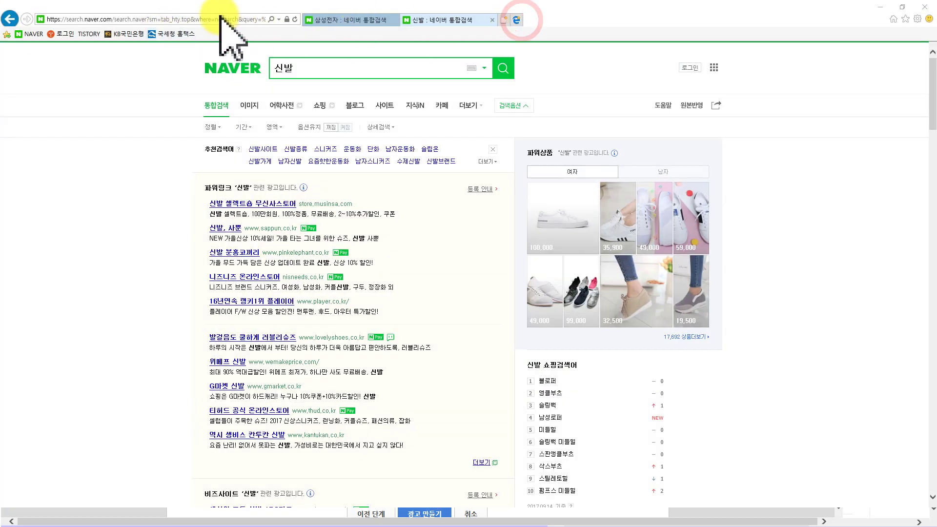
left_click(203, 20)
key("ctrl+v")
key("Return")
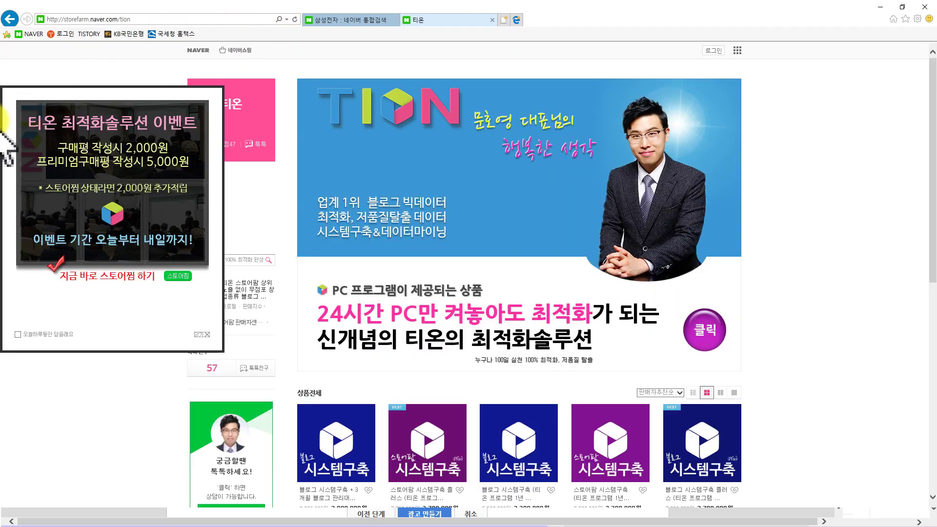
- Close the store's event pop-up, open the 스토어팜 시스템구축 플러스 product page and copy its address
left_click(201, 334)
scroll(366, 376, "down", 3)
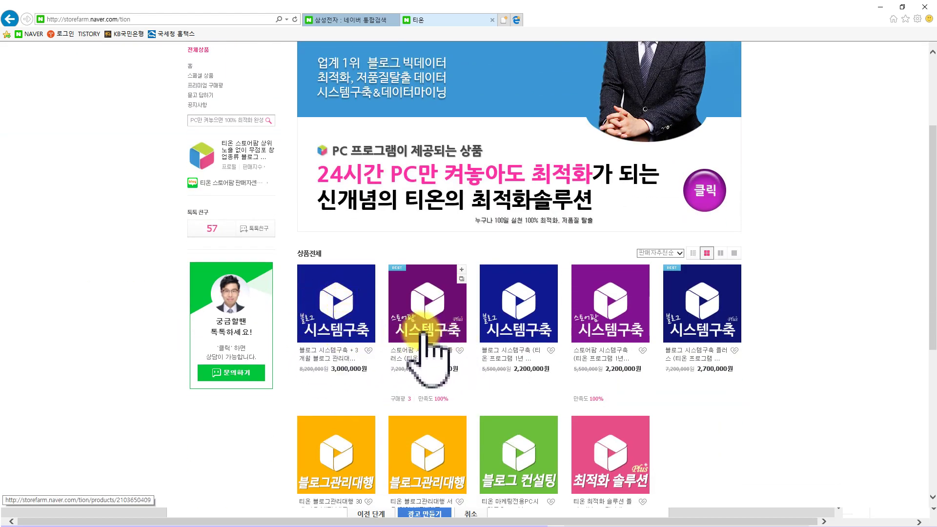
left_click_drag(468, 355, 446, 345)
left_click(432, 308)
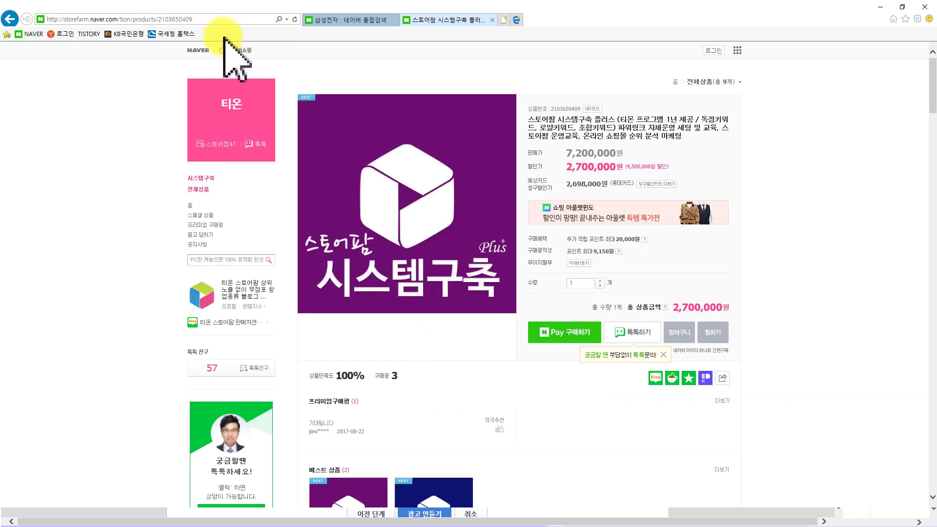
left_click(209, 19)
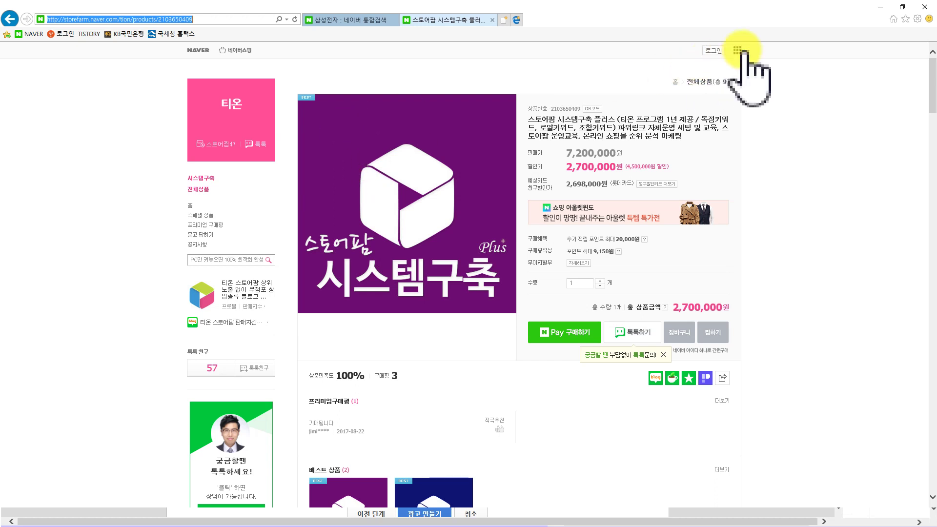
left_click(879, 7)
left_click_drag(397, 361, 293, 363)
key("ctrl+v")
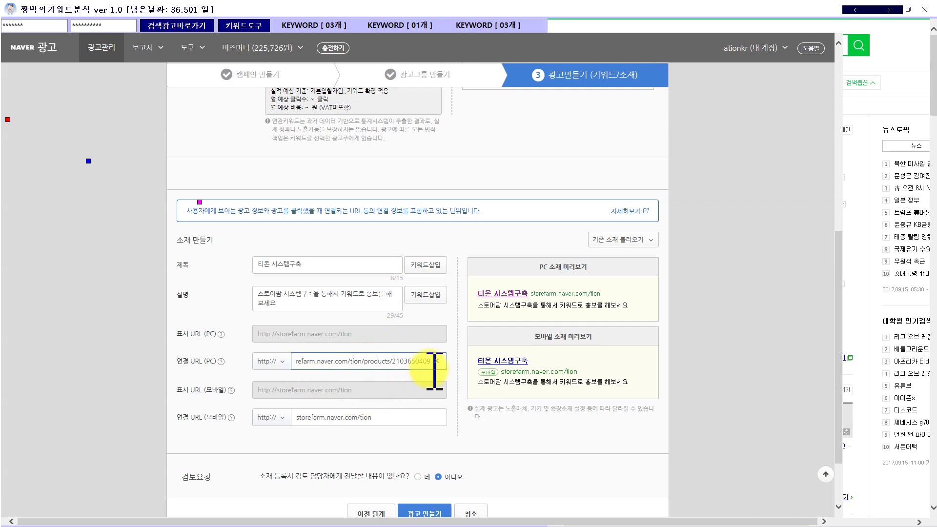
left_click_drag(385, 418, 262, 414)
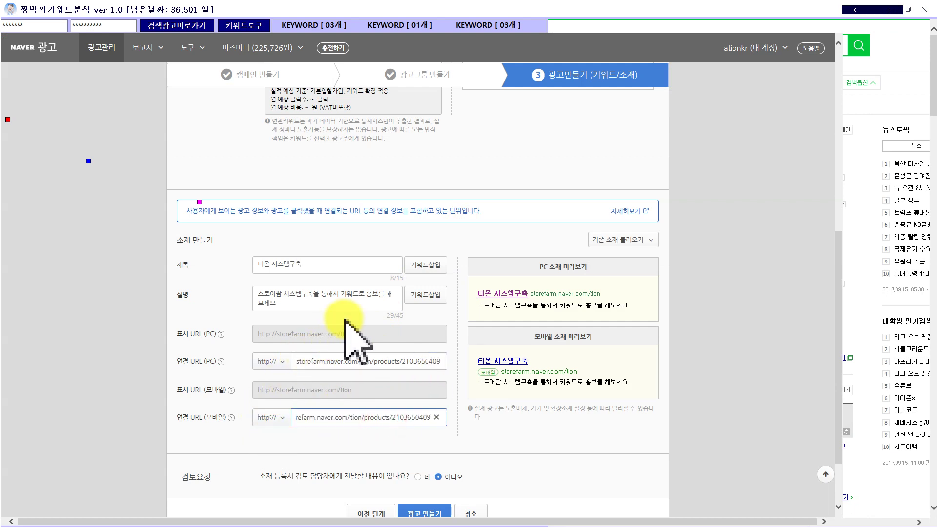
key("ctrl+v")
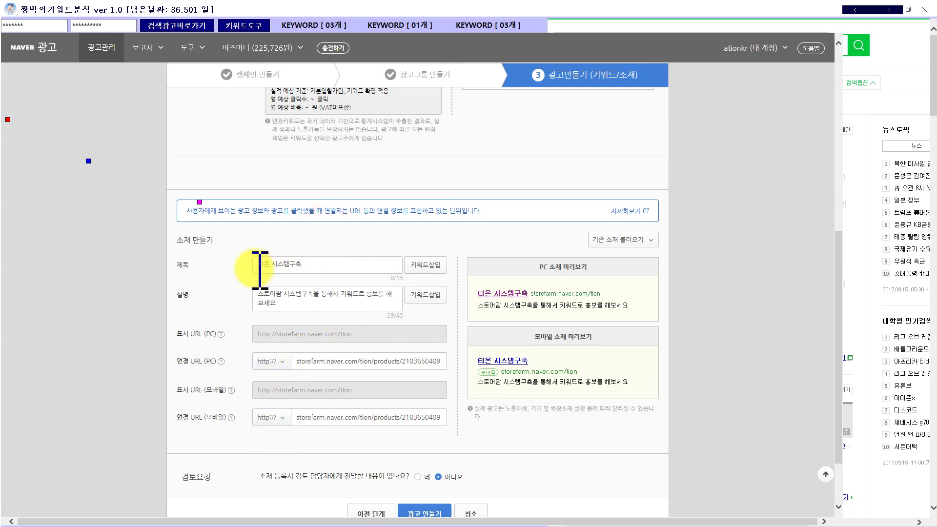
- Review the selected keywords and the ad creative preview, and create the ad (광고 만들기)
scroll(268, 288, "up", 7)
left_click_drag(334, 262, 276, 262)
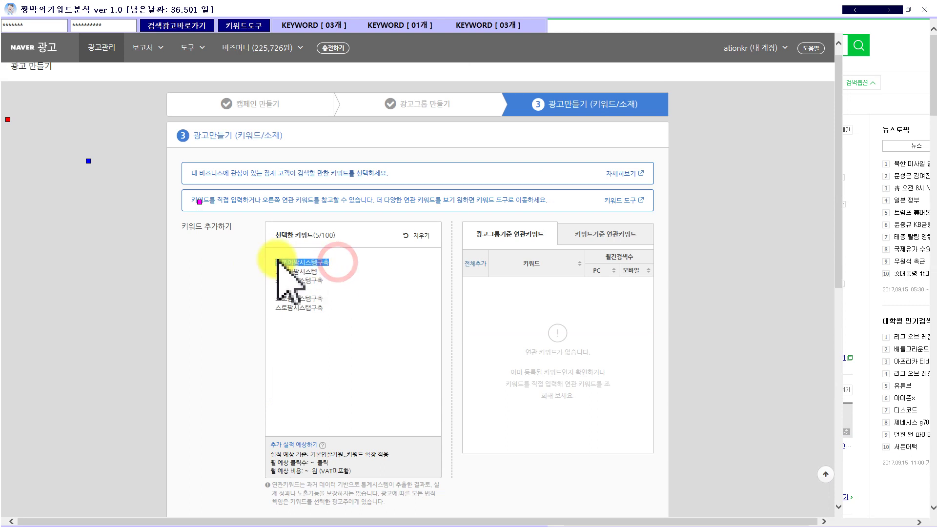
scroll(291, 307, "down", 8)
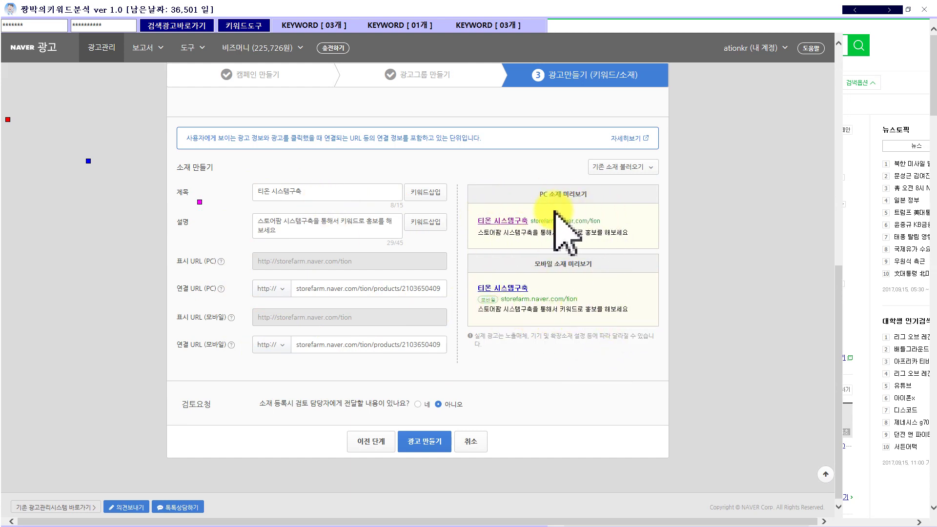
left_click(427, 442)
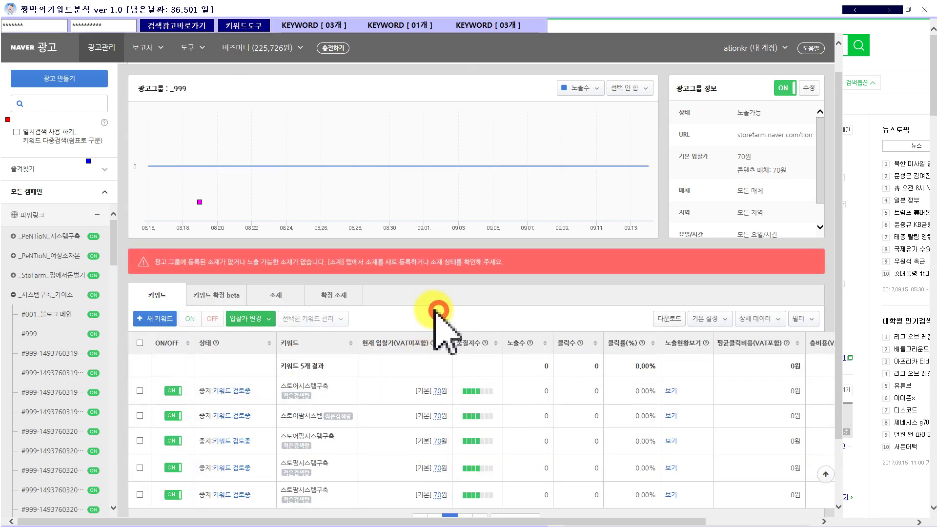
- Check the new ad group's creative and keyword lists, and the 스시템구축 campaign's type and keyword count in the campaign list
left_click(283, 297)
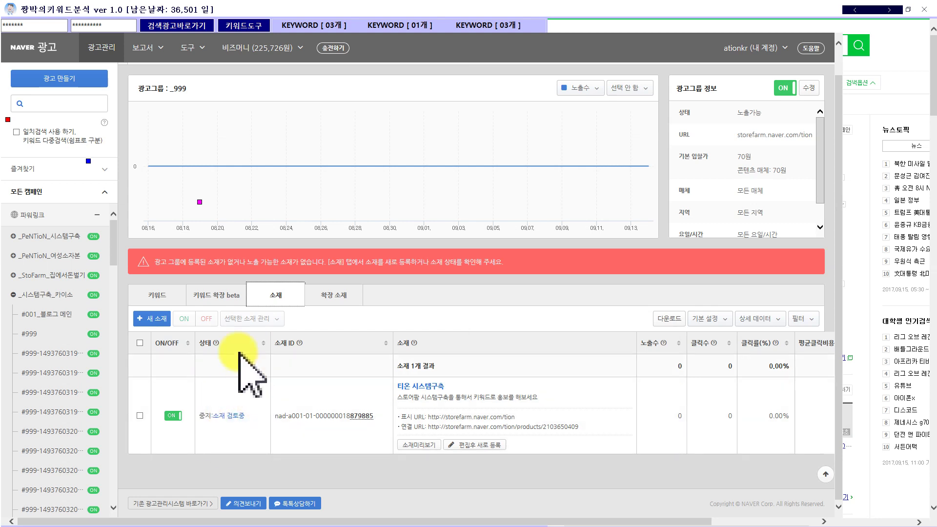
left_click(157, 296)
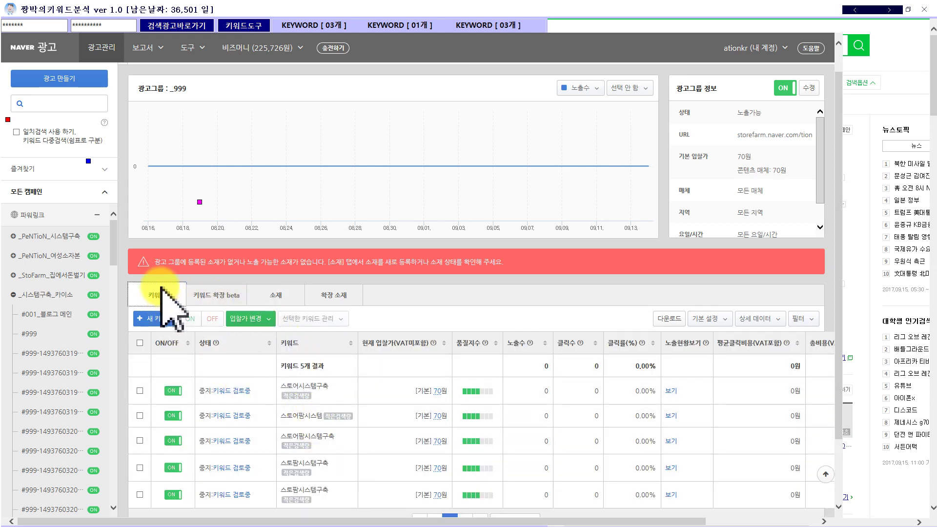
left_click(103, 48)
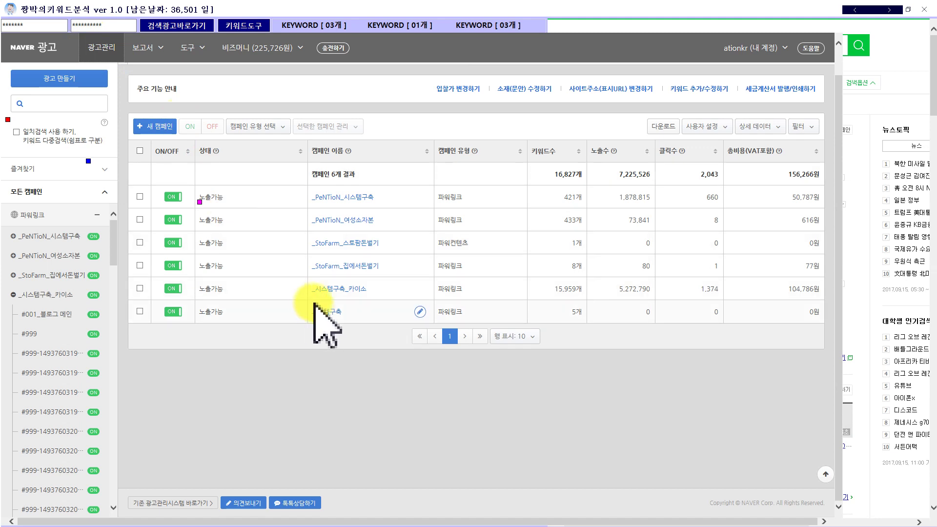
left_click(461, 313)
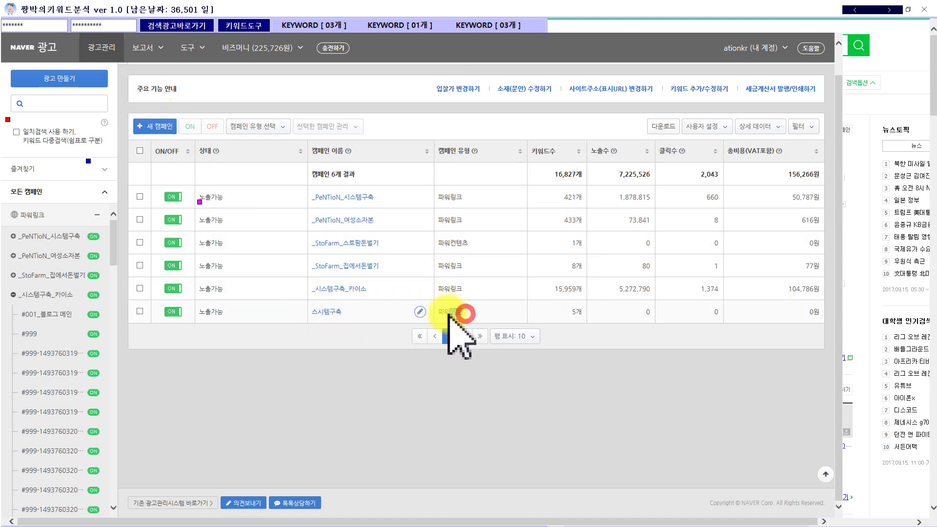
double_click(563, 313)
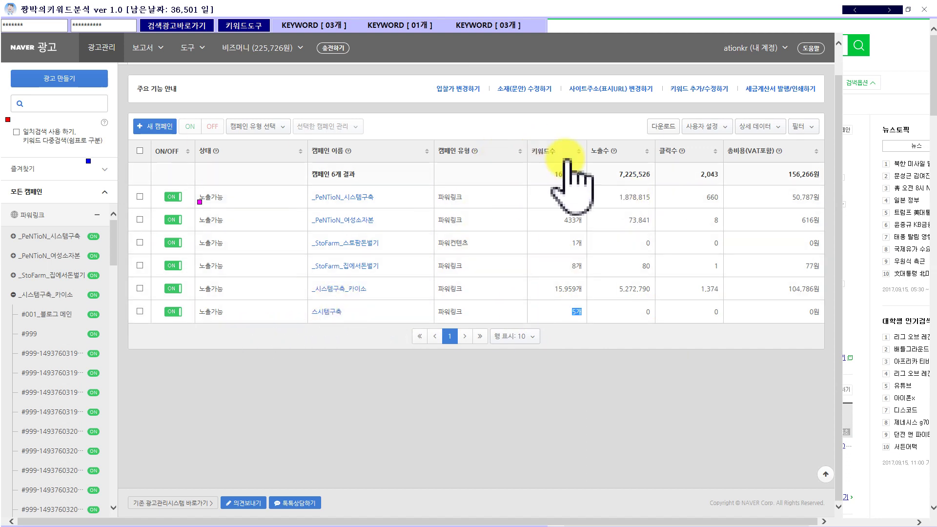
- Create a new custom column setting for the campaign list with 키워드수 placed right after 캠페인 유형, and apply it
left_click(708, 127)
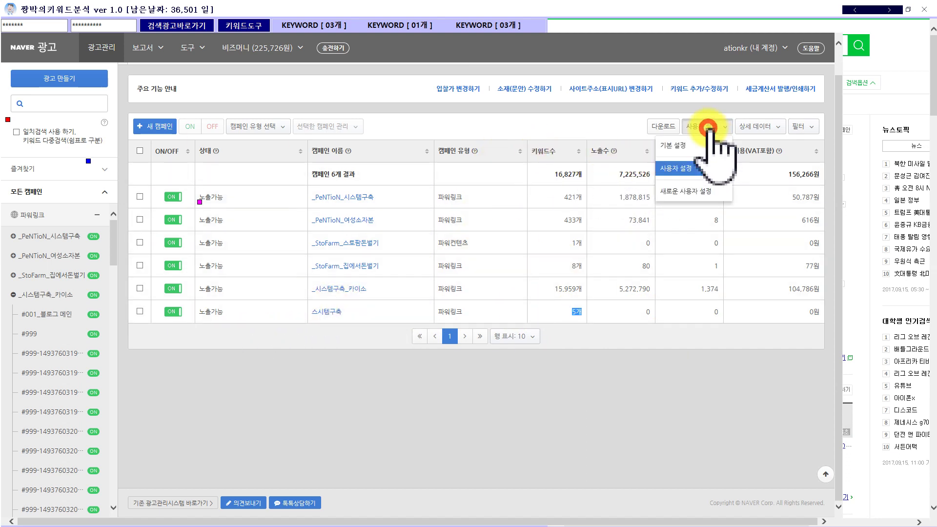
mouse_move(683, 170)
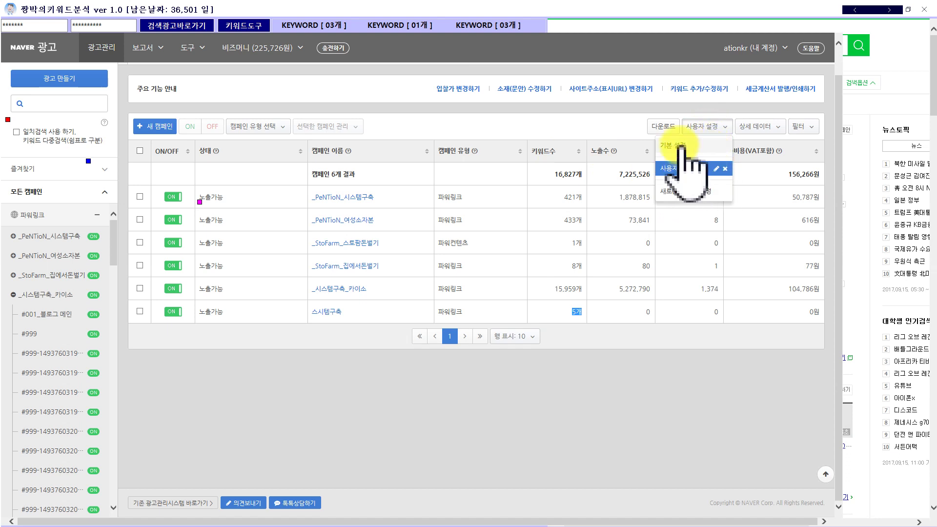
left_click(693, 192)
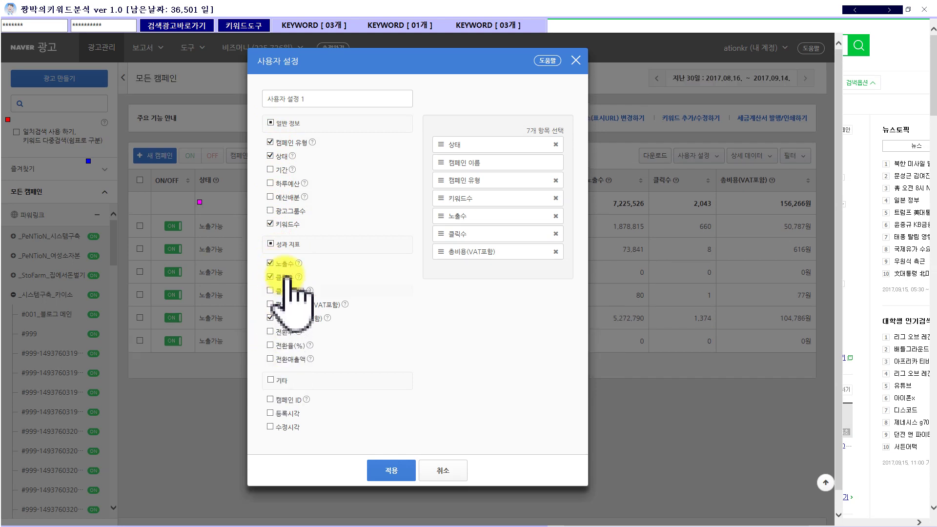
left_click(270, 223)
left_click(269, 223)
left_click_drag(466, 252, 465, 198)
left_click(386, 471)
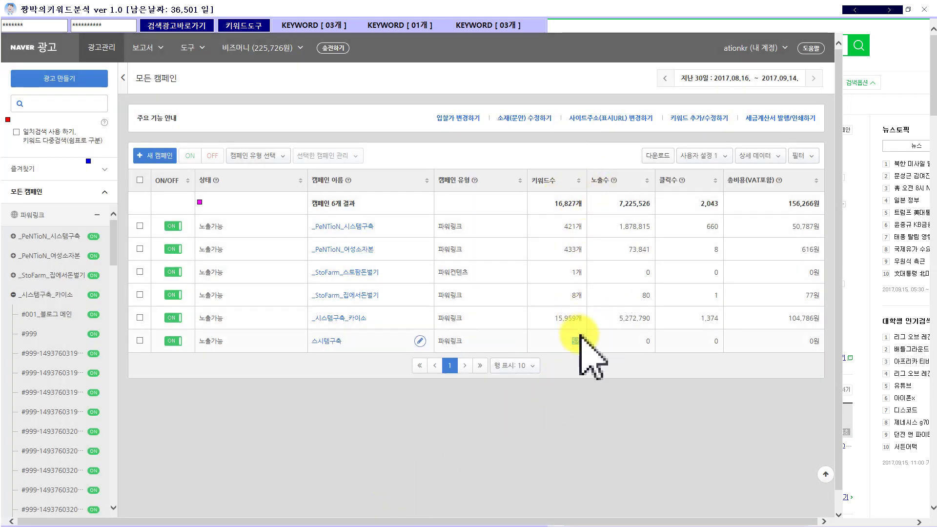
- Open the 스시템구축 campaign and check its ad group's status and keyword count
left_click(572, 340)
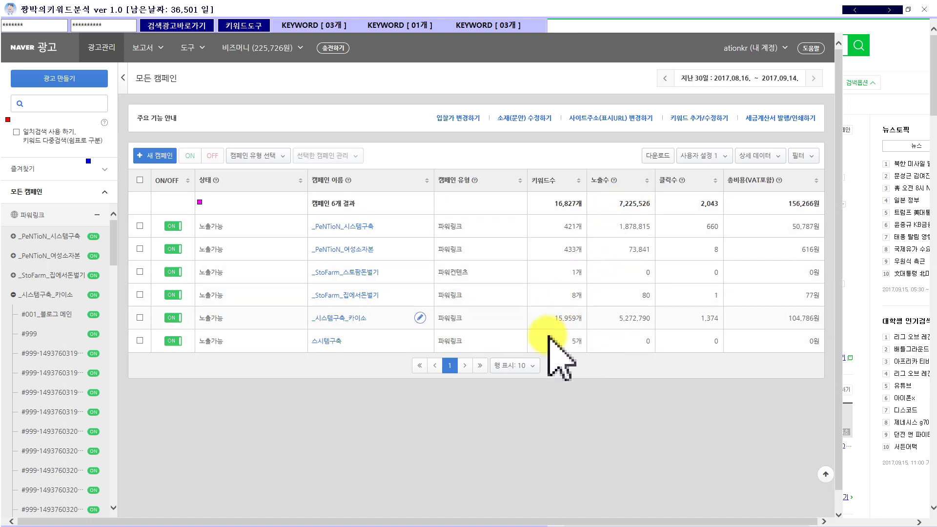
left_click(328, 340)
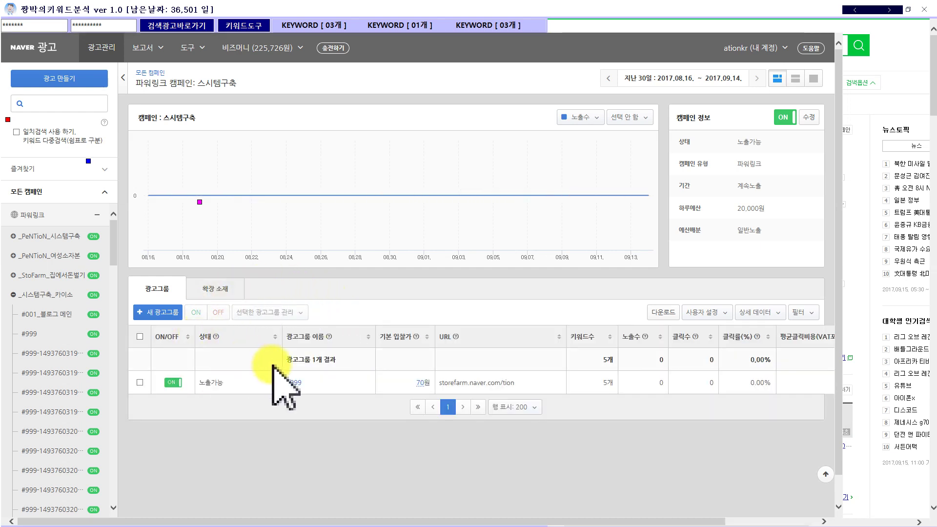
mouse_move(305, 386)
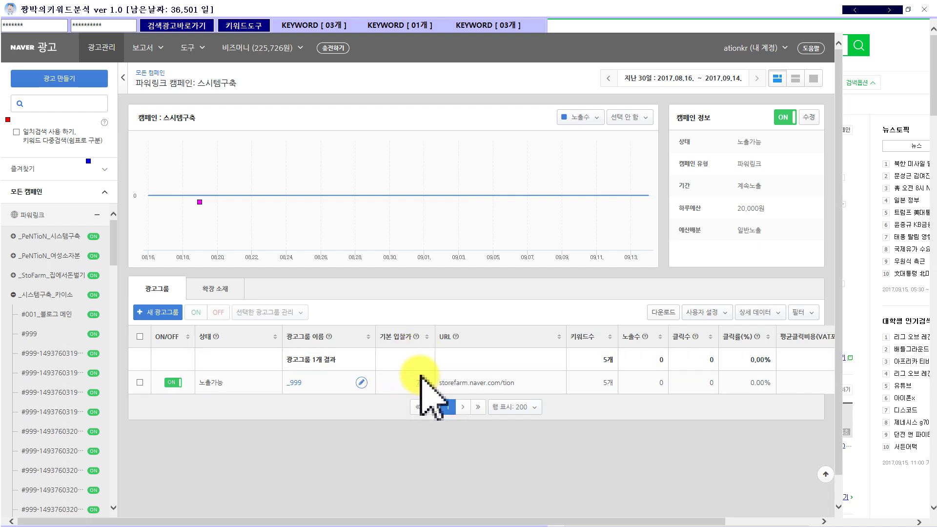
left_click(218, 383)
left_click_drag(219, 382, 303, 396)
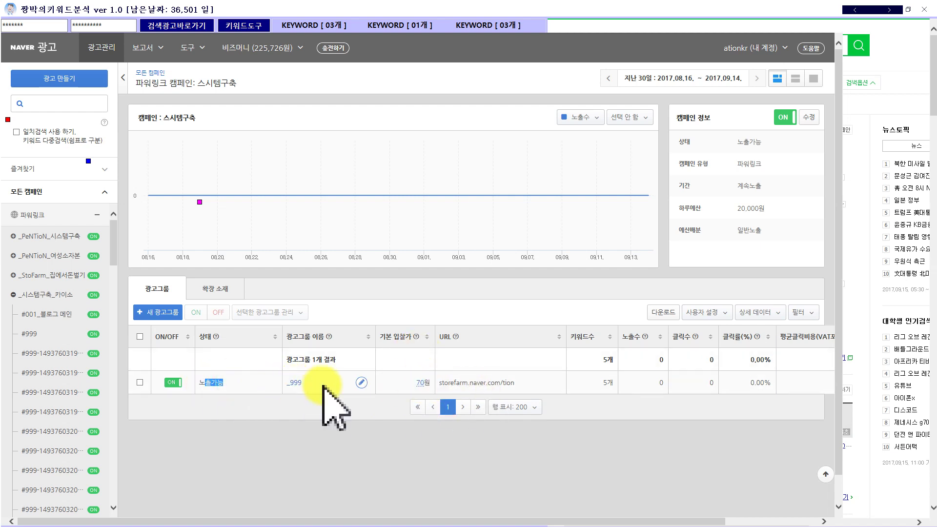
left_click_drag(584, 385, 619, 383)
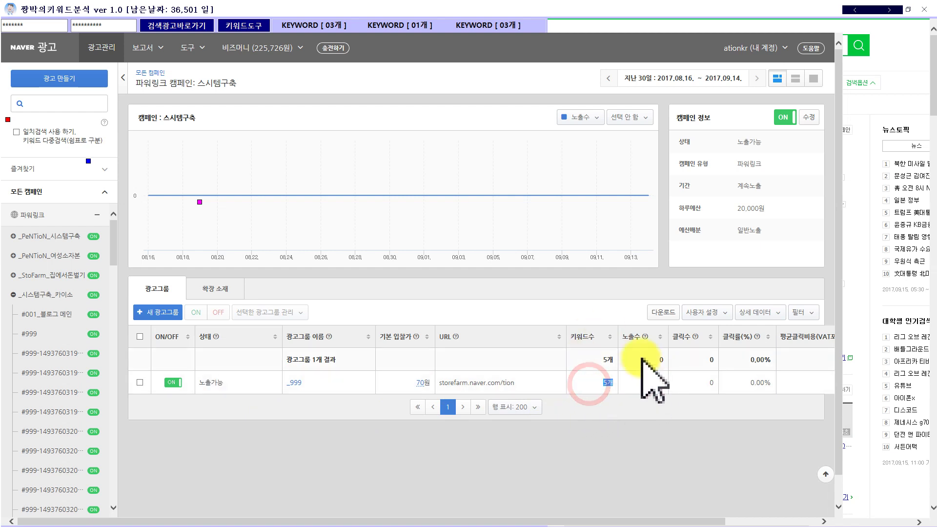
left_click(708, 313)
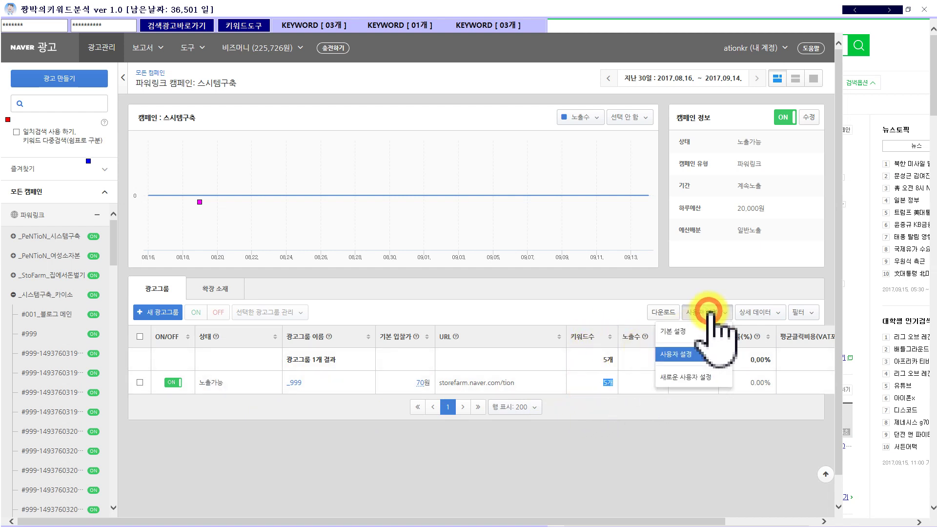
left_click(610, 316)
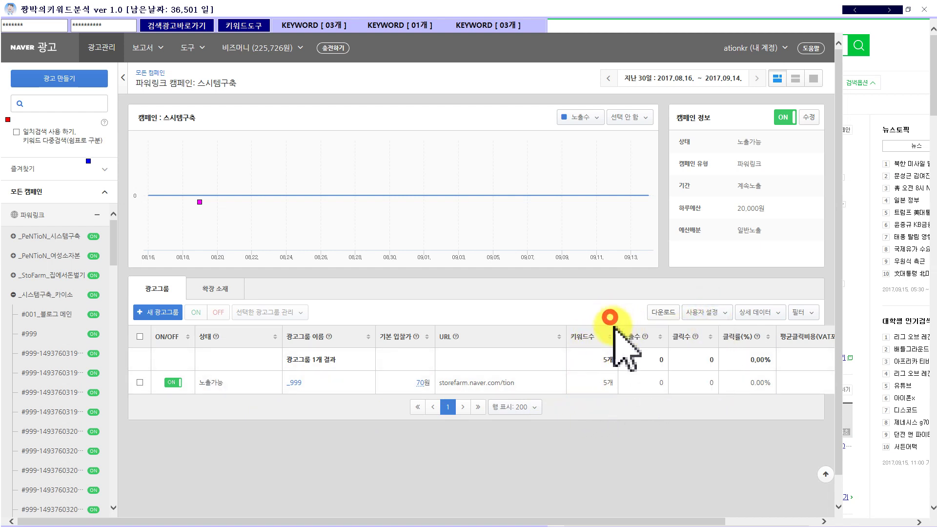
- Open the _999 ad group and check its registered creative and keyword list
left_click(293, 383)
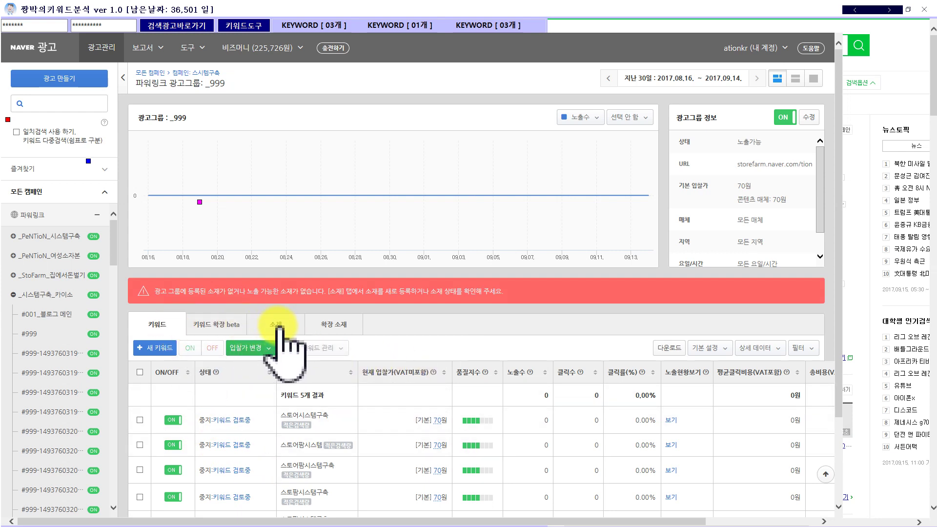
left_click(276, 325)
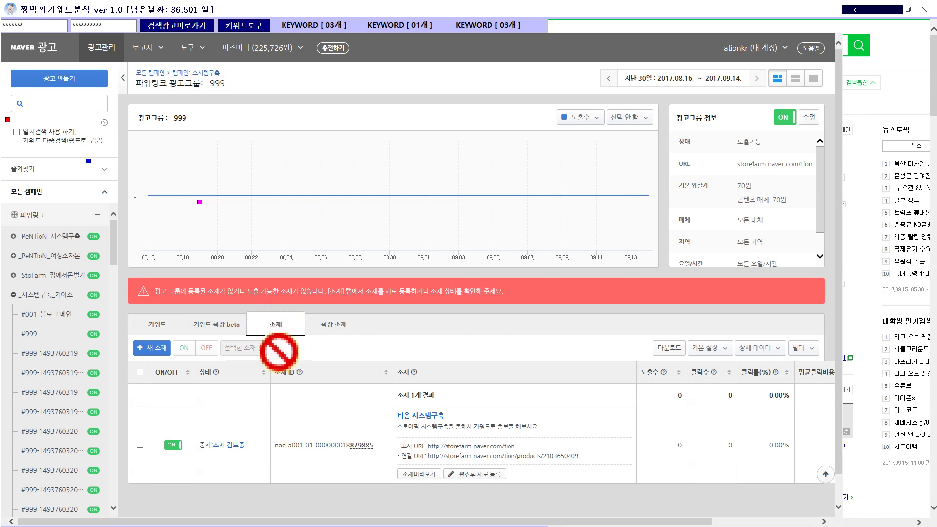
left_click(159, 319)
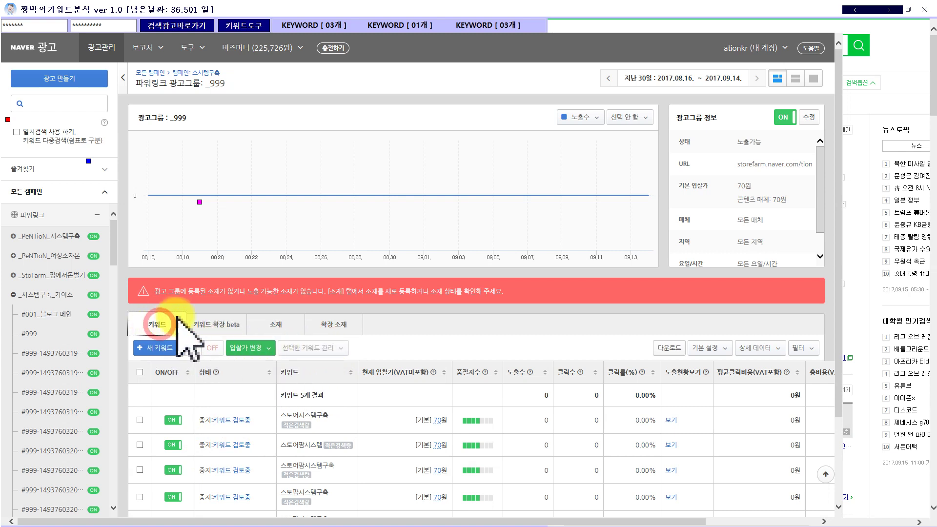
- Enable keyword expansion (키워드 확장 beta) for the _999 ad group with a bid weight of 100% and save it
left_click(206, 323)
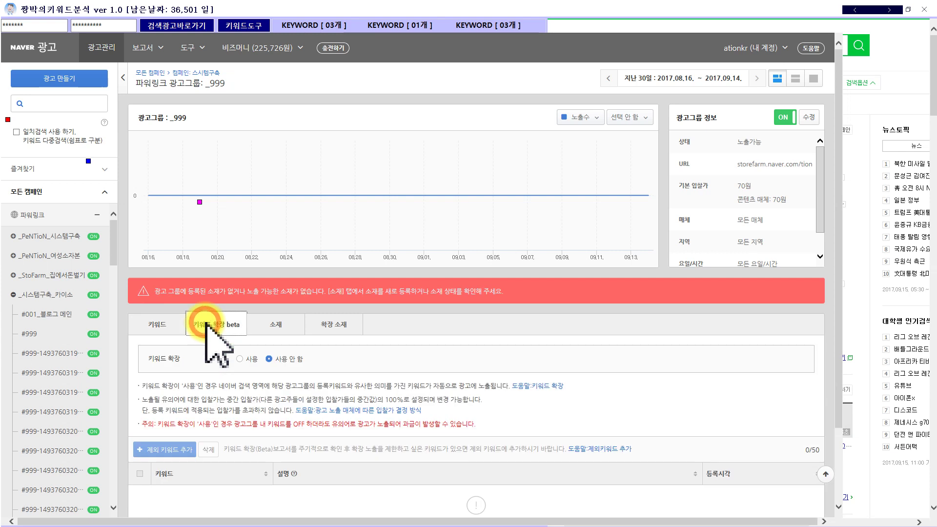
left_click(240, 360)
left_click_drag(220, 383, 160, 384)
left_click(200, 382)
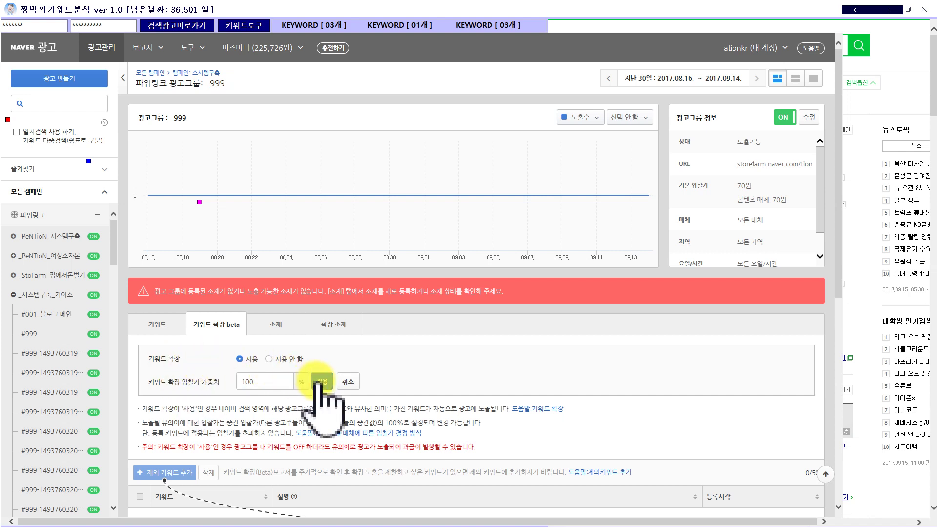
left_click(322, 382)
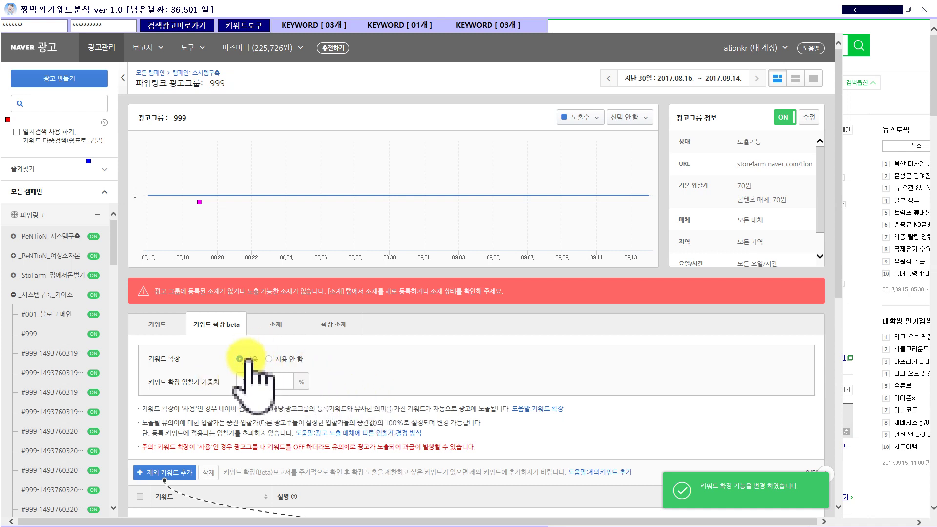
- Check the exposure status and the title and description of the 티온 시스템구축 creative
left_click(272, 324)
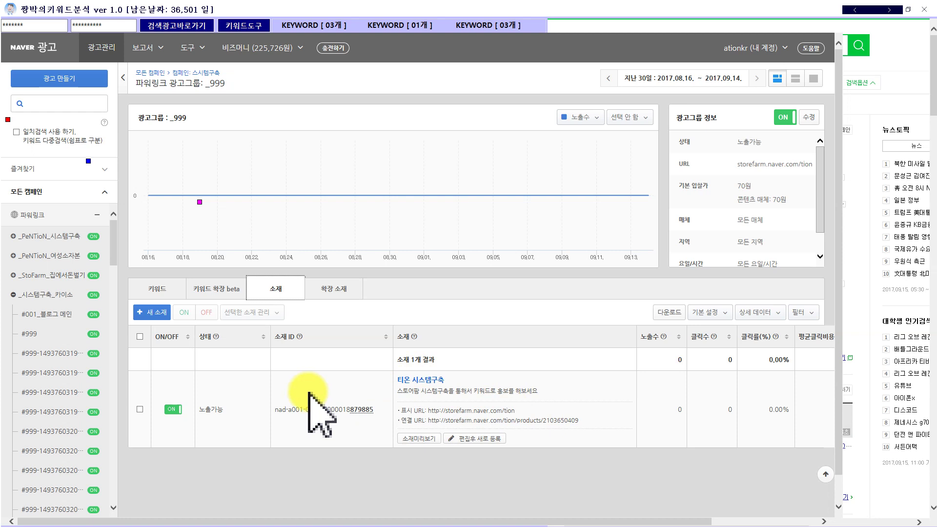
left_click_drag(268, 411, 198, 419)
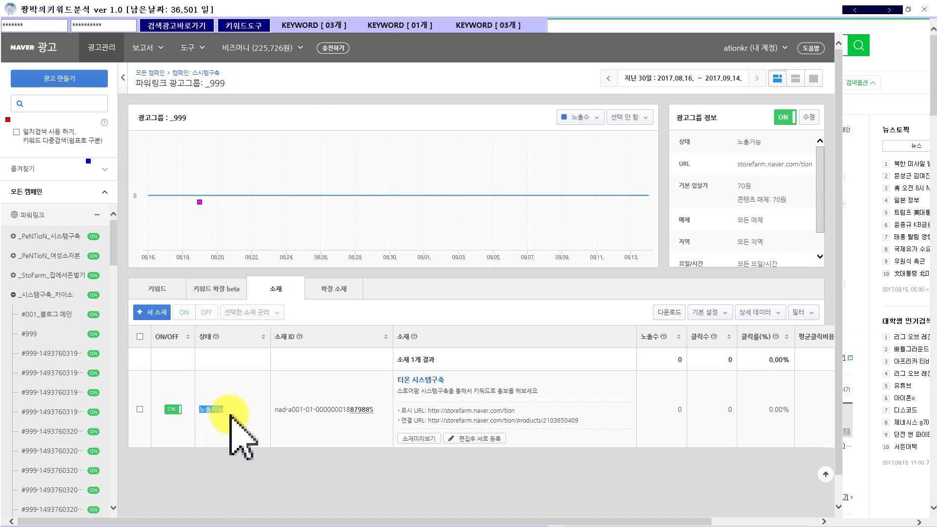
left_click_drag(539, 394, 401, 381)
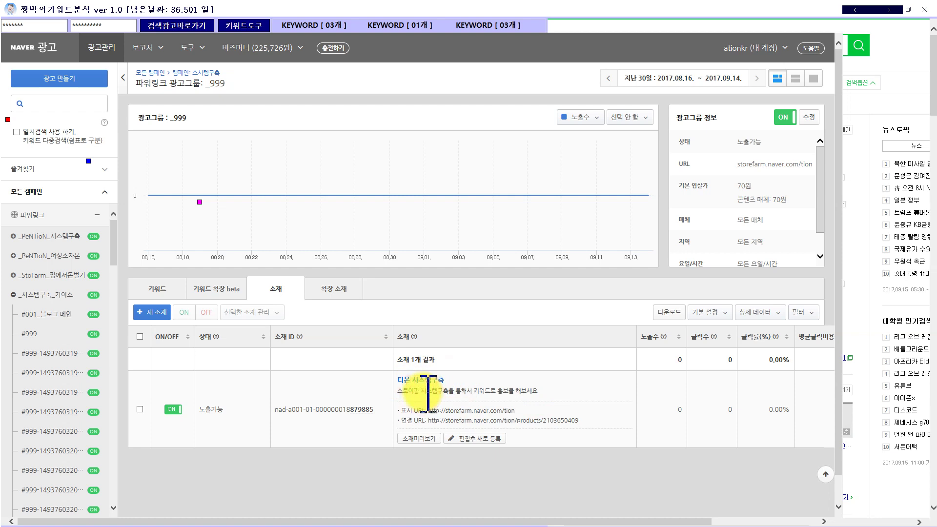
left_click_drag(272, 409, 206, 411)
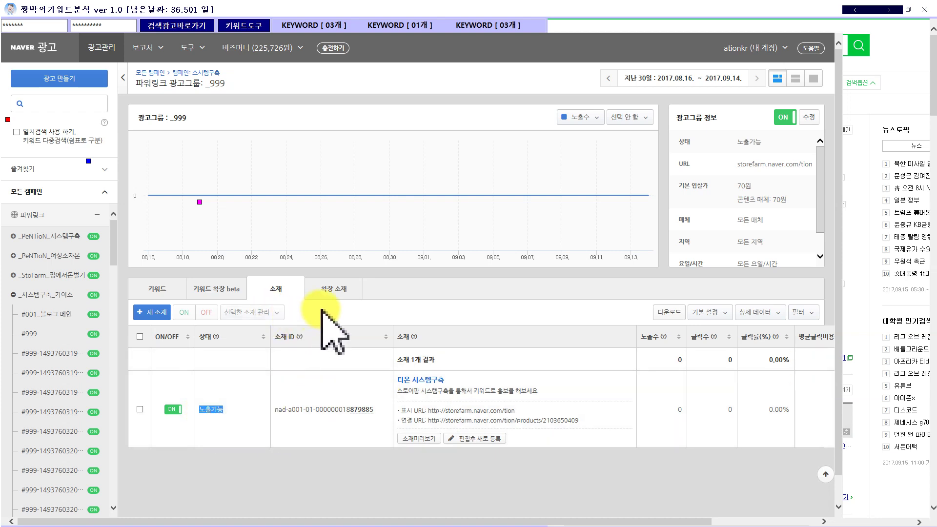
- Add a phone number extension (전화번호) to the ad group using the registered contact number, and save it
left_click(334, 290)
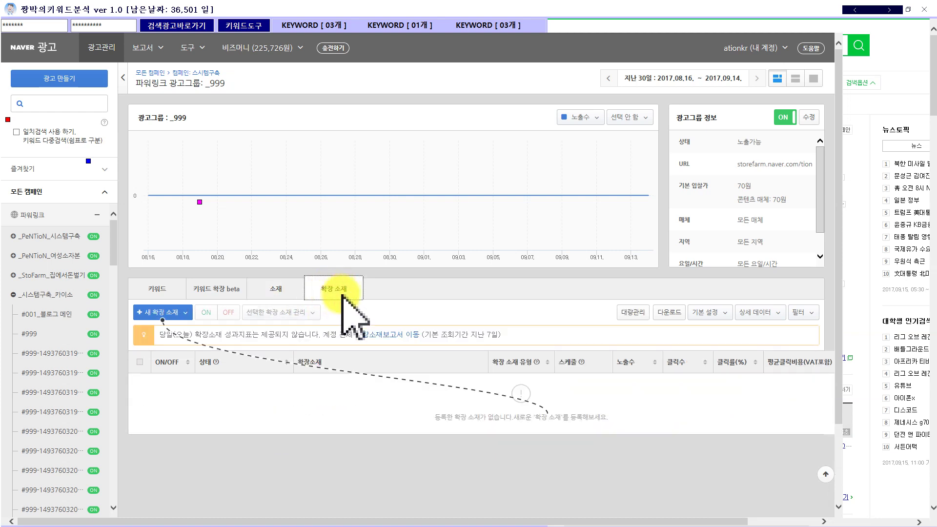
left_click(183, 312)
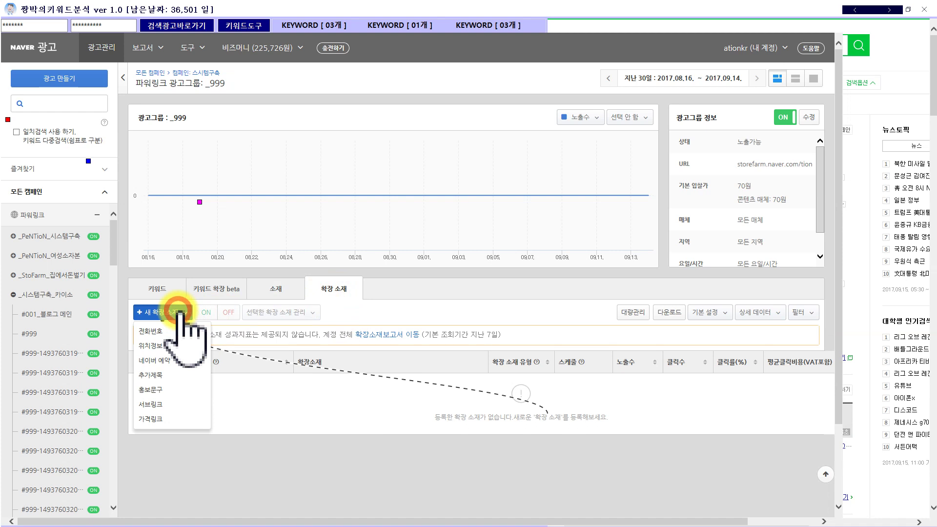
left_click(165, 329)
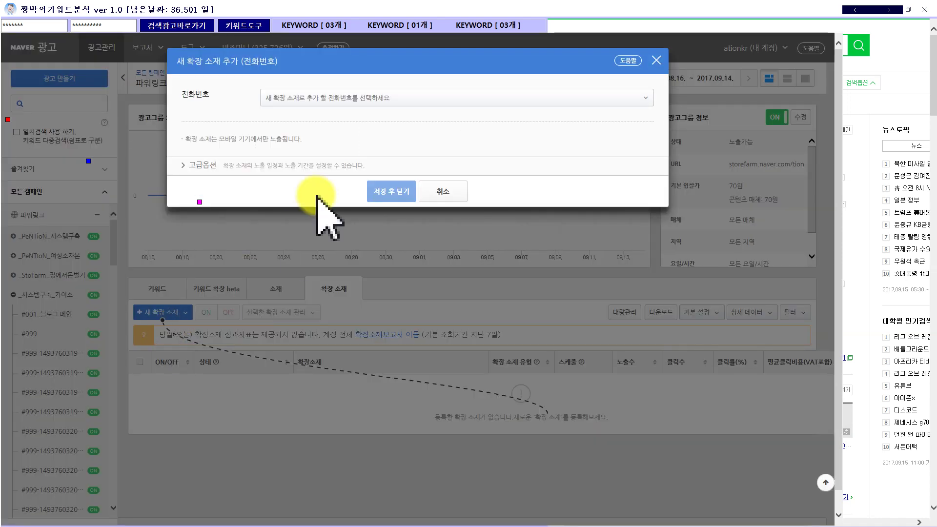
left_click(344, 100)
left_click(329, 118)
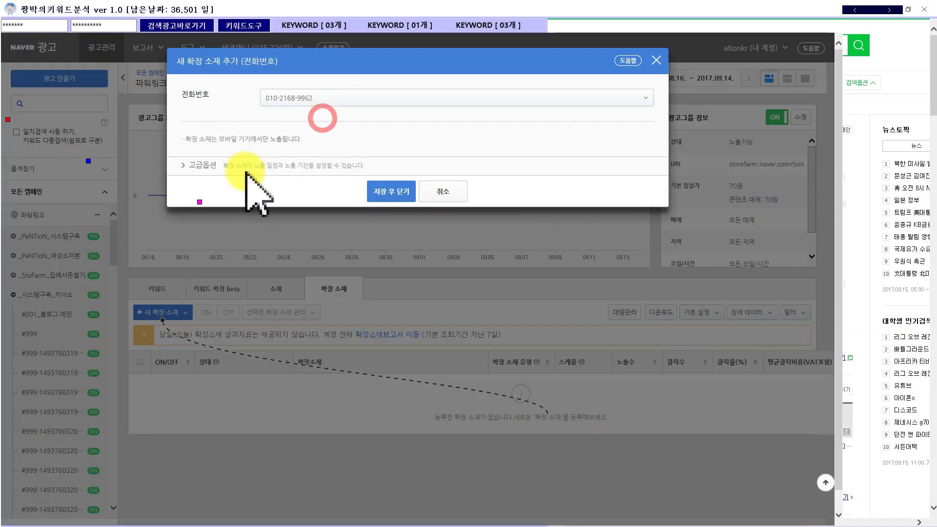
left_click(370, 189)
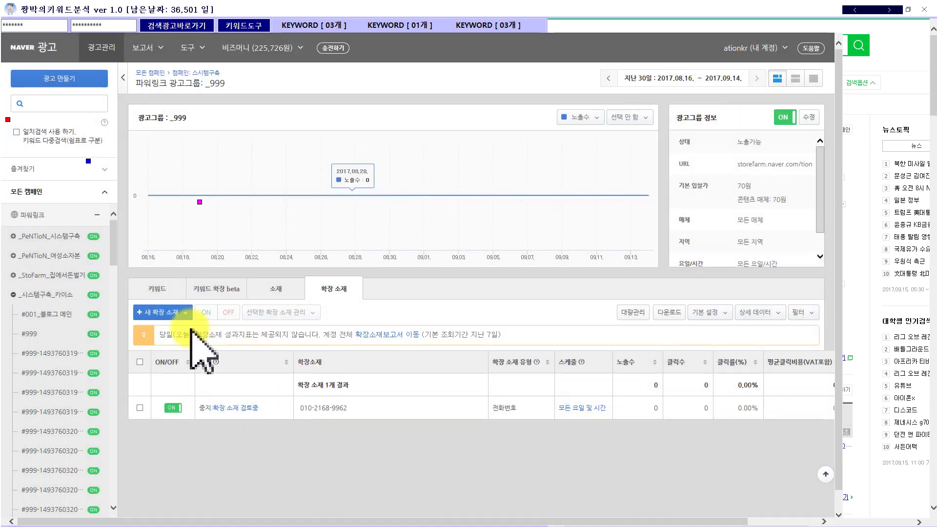
- View the fields of the new price link (가격링크) extension form and close it without saving
left_click(174, 313)
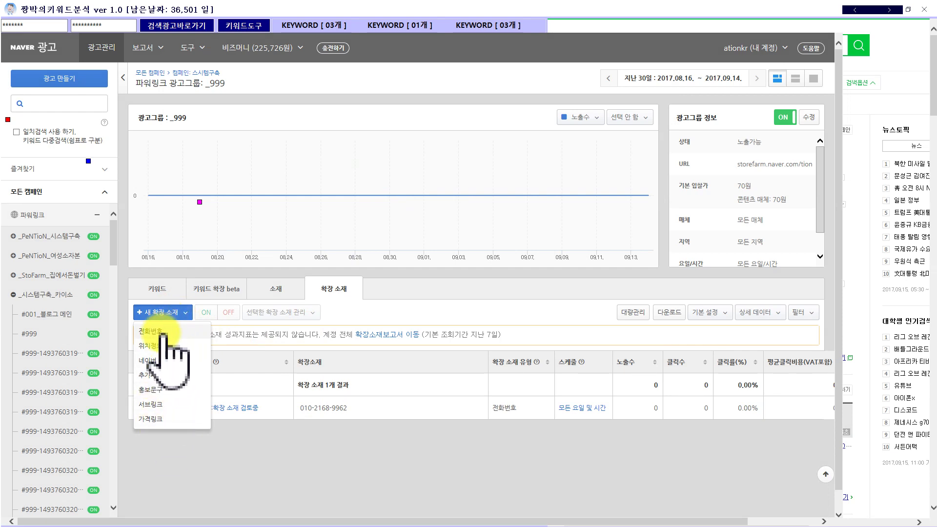
left_click(151, 418)
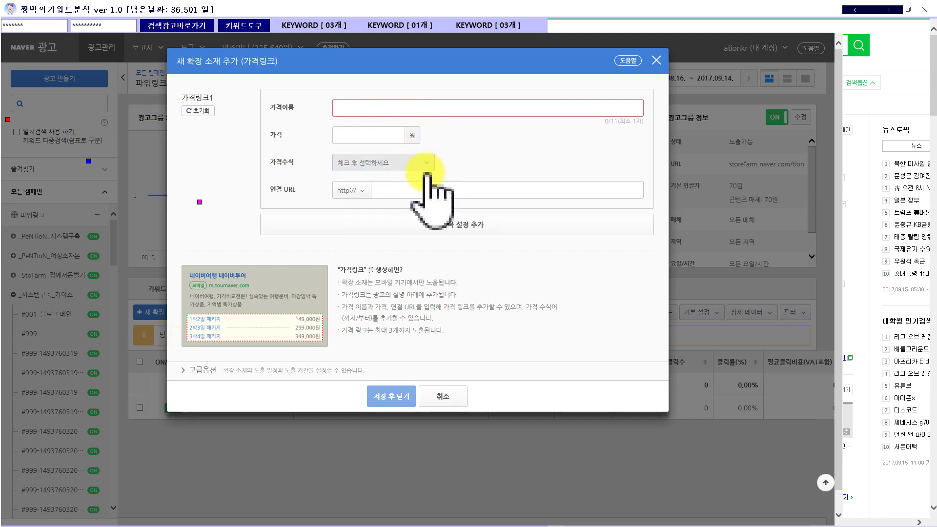
left_click(441, 396)
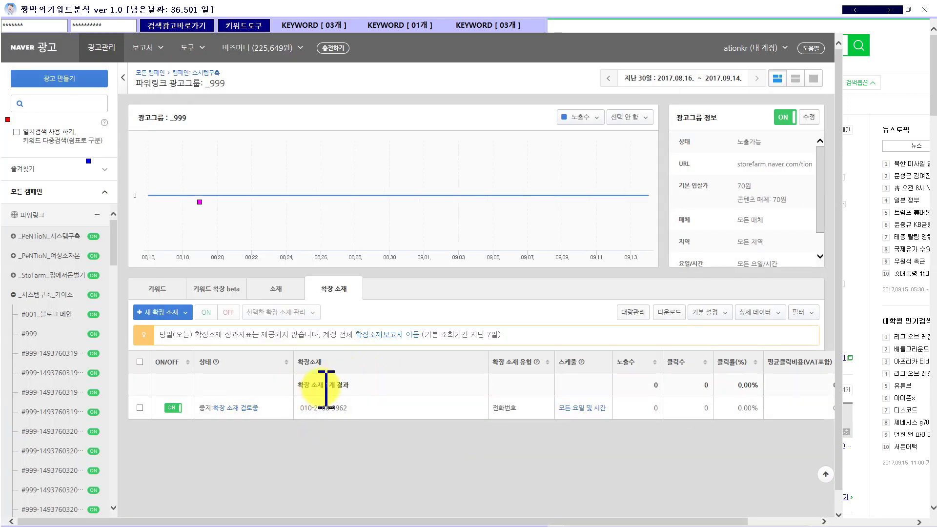
- Check the exposure status of the ad group's creative and of its keywords
left_click(271, 287)
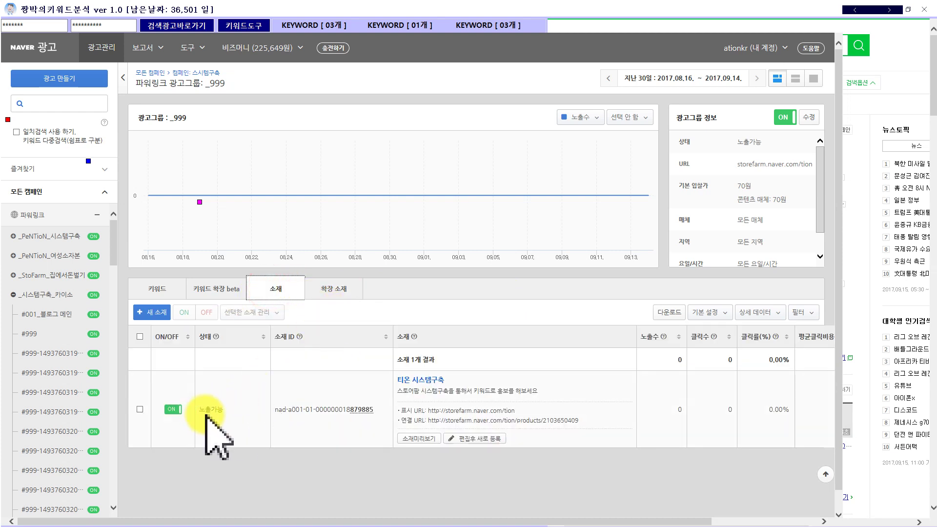
left_click(161, 289)
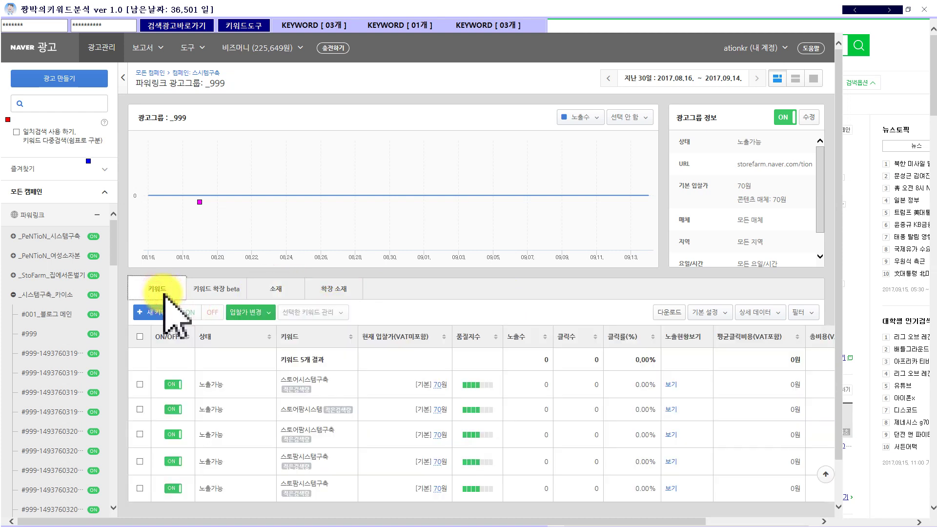
double_click(211, 385)
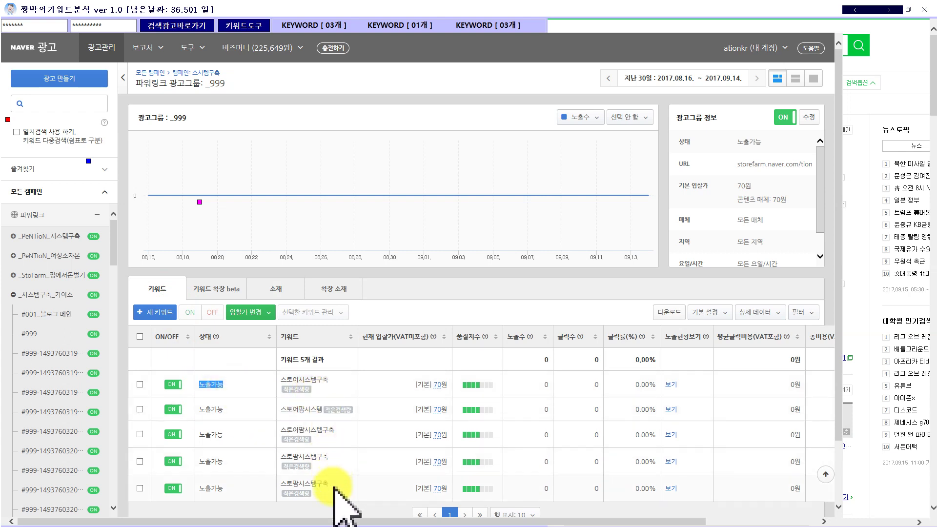
left_click_drag(320, 485, 287, 487)
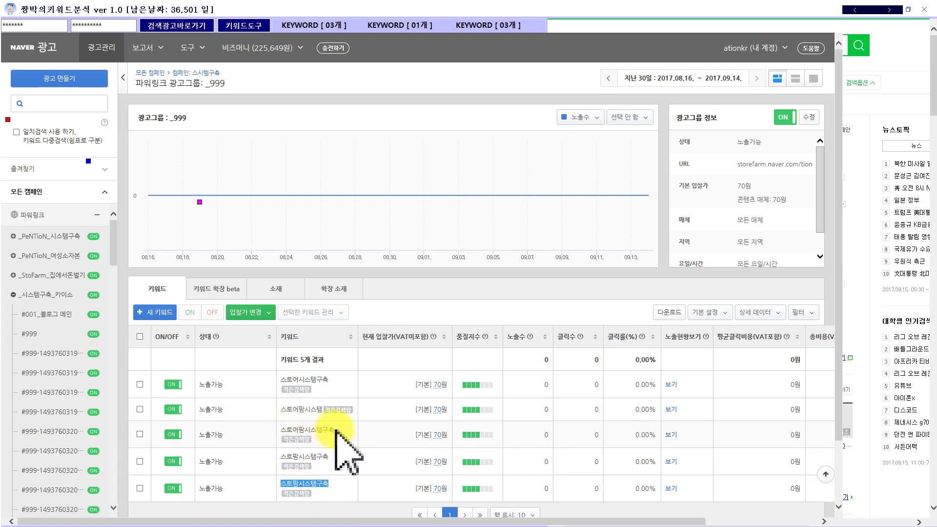
- Copy the keyword 스토팜시스템구축 from the ad group's keyword table and search Naver for it in the web browser
left_click_drag(330, 457, 289, 458)
key("ctrl+c")
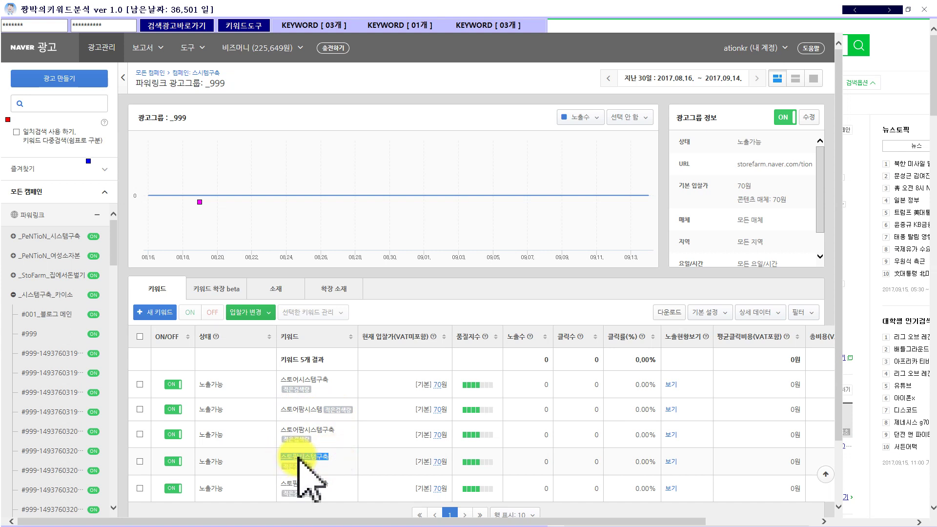
key("alt+Tab")
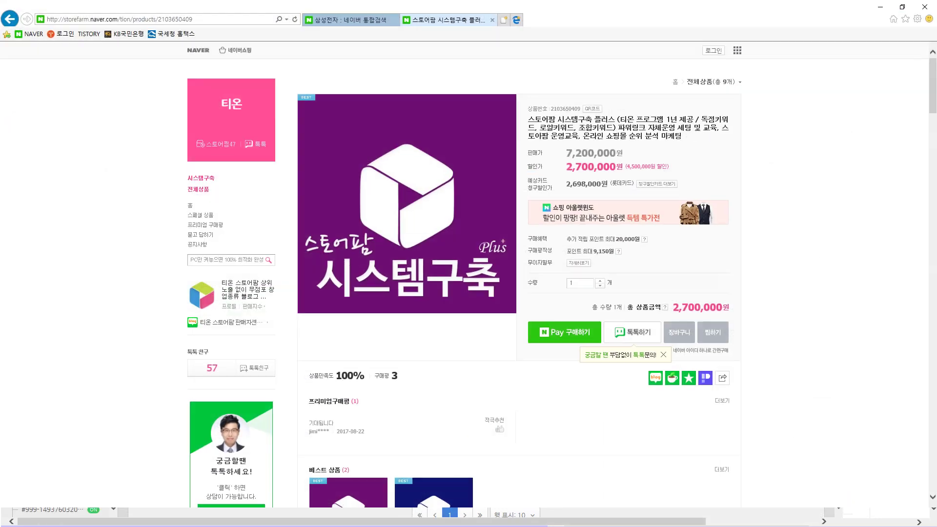
left_click(351, 19)
left_click(346, 68)
key("ctrl+v")
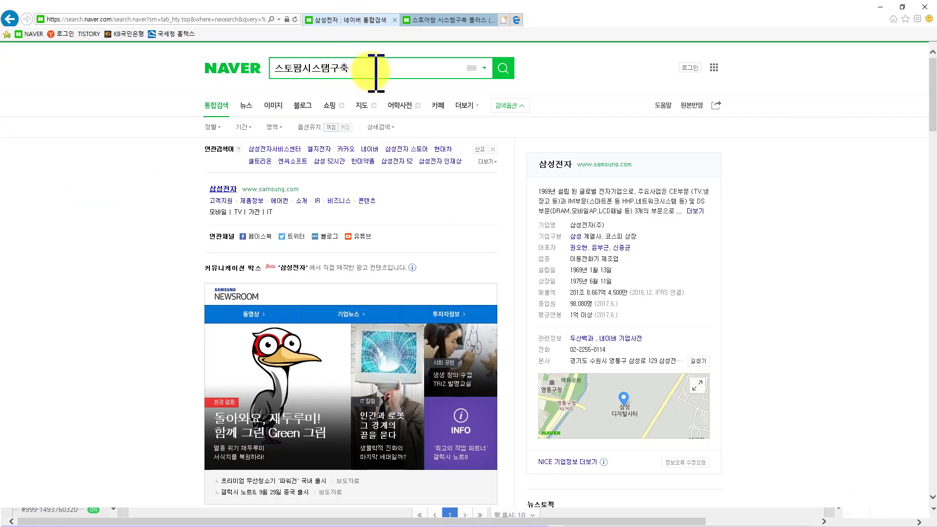
left_click(507, 69)
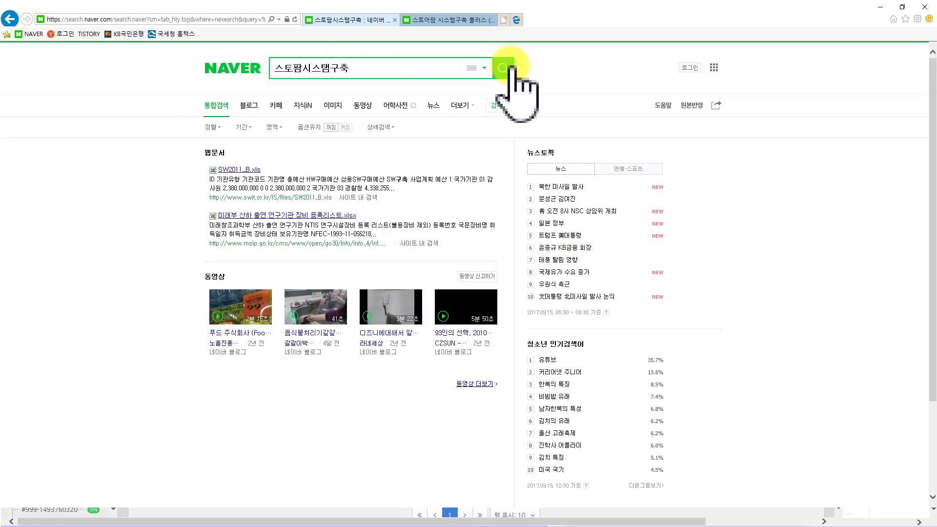
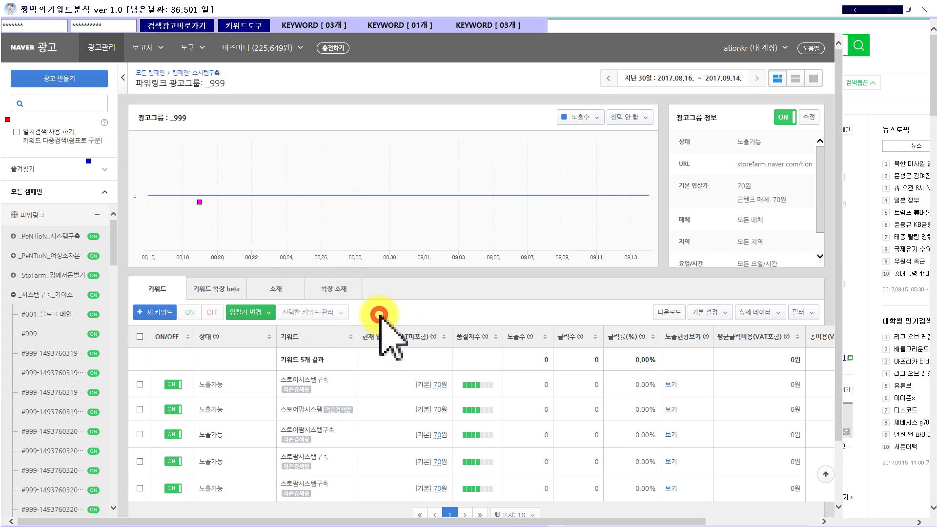
- Start creating new keywords for the ad group and add all of its suggested related keywords to the selection
left_click(158, 312)
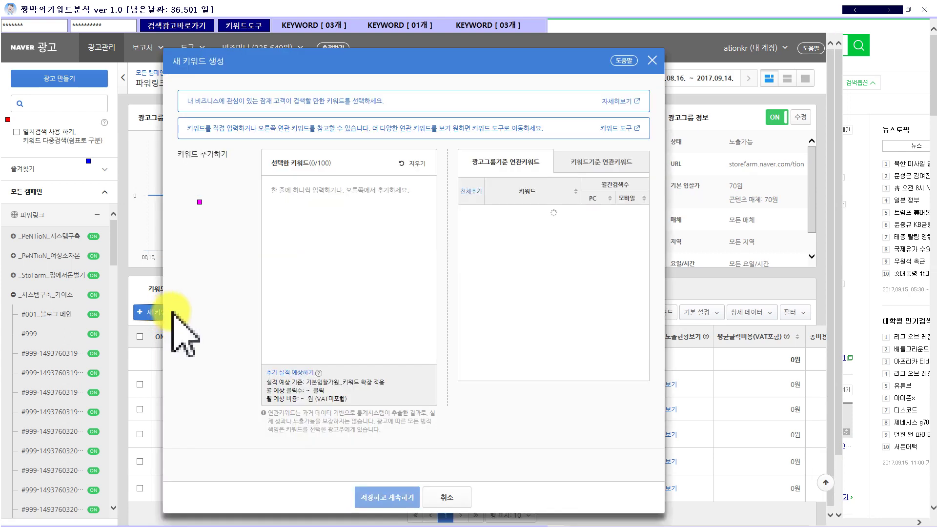
left_click(328, 244)
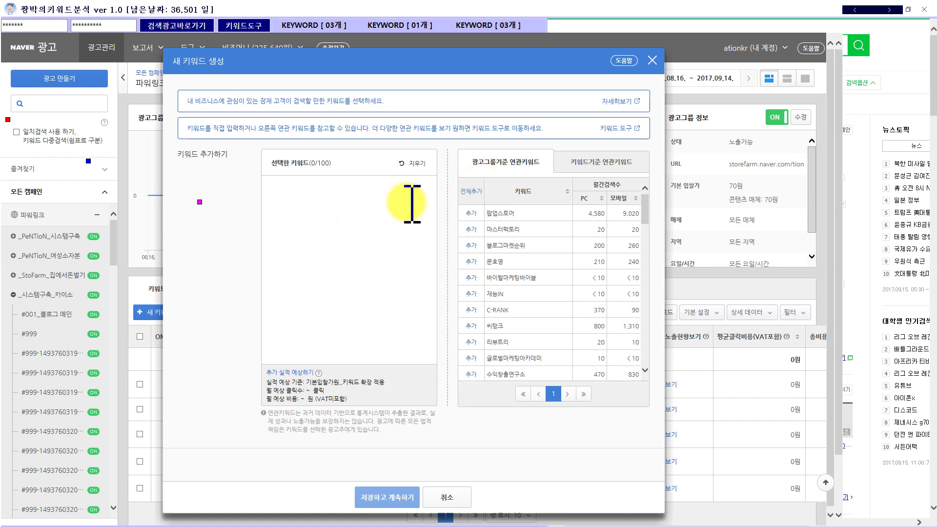
left_click(474, 191)
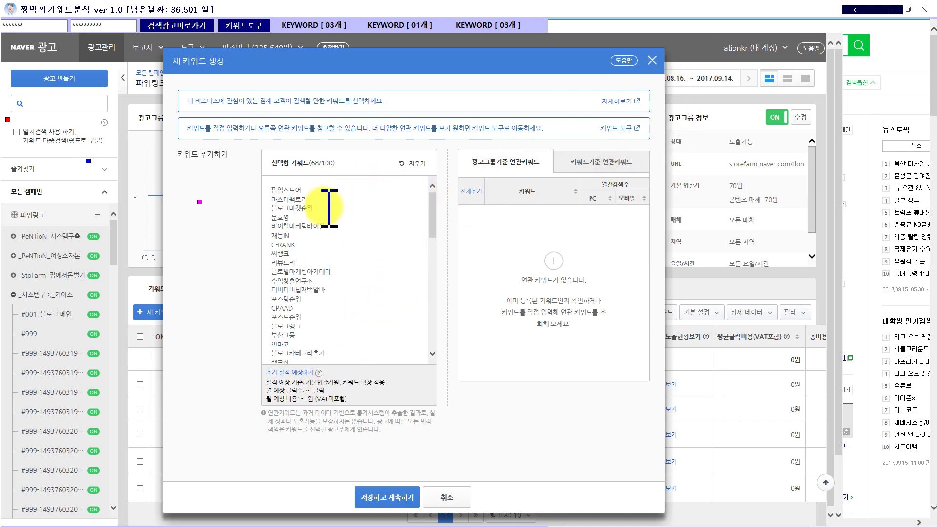
- Search Naver for 마스터팩토리 from the selected keywords, view its full list of search ads, and return to the new keyword form
mouse_move(272, 191)
left_mouse_down()
mouse_move(360, 191)
mouse_move(273, 200)
left_mouse_up()
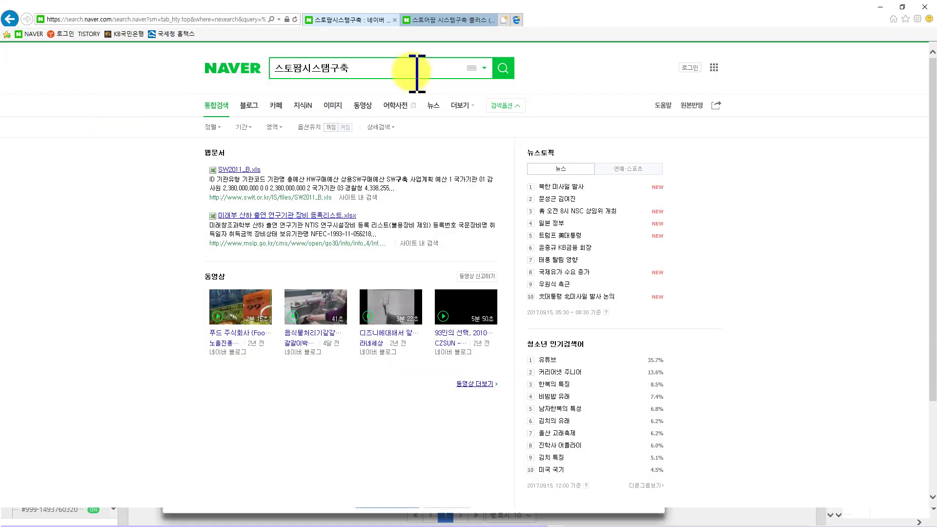
left_click(505, 67)
left_click_drag(390, 69, 272, 64)
type("마스터팩토리")
key("Return")
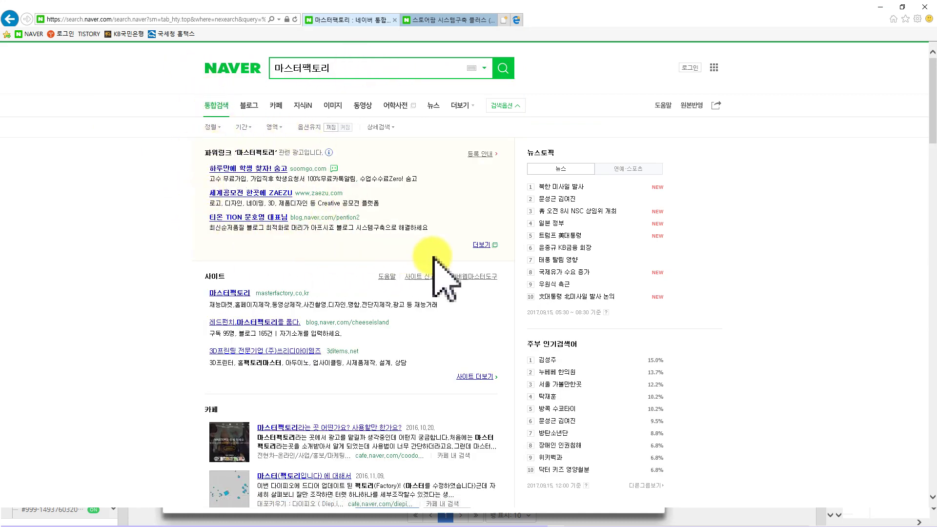
left_click(482, 245)
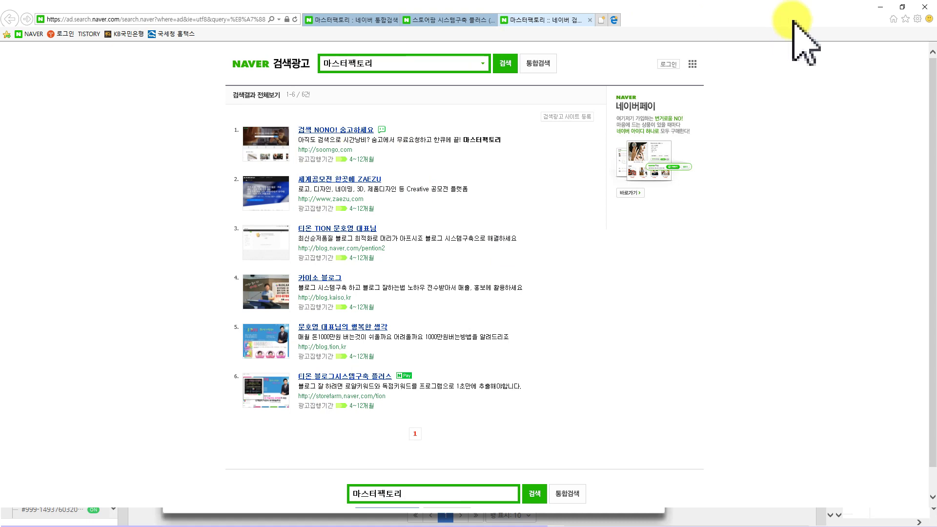
left_click(880, 8)
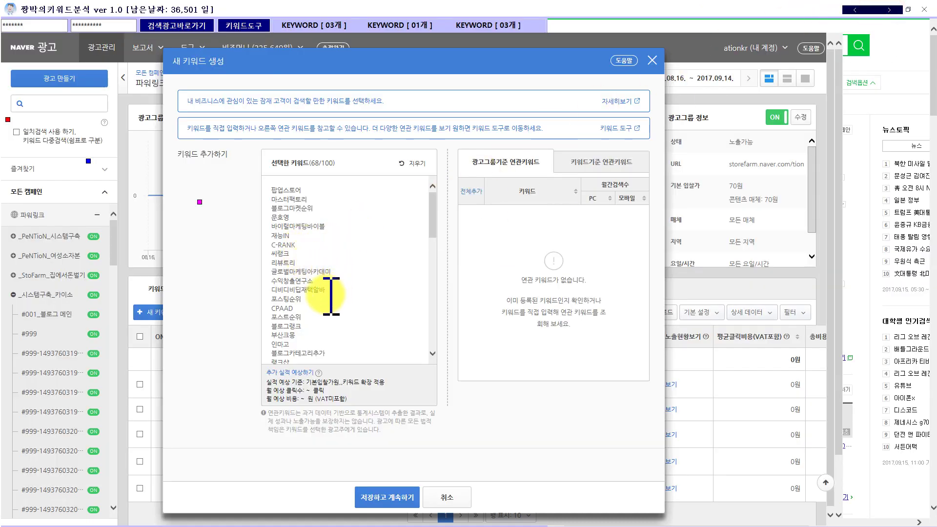
- Copy the keyword 꽃집블로그 from the selected keywords and search Naver's search ads for it in the web browser
double_click(288, 317)
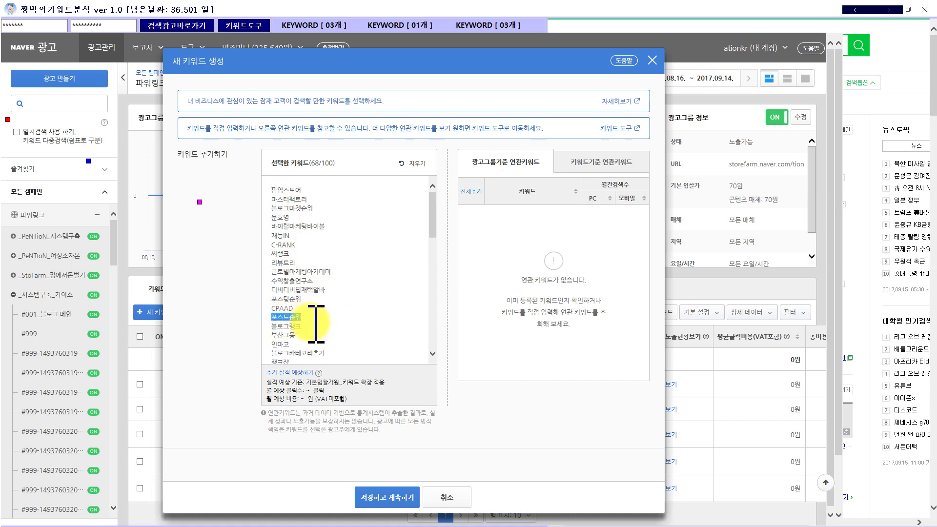
scroll(318, 310, "down", 6)
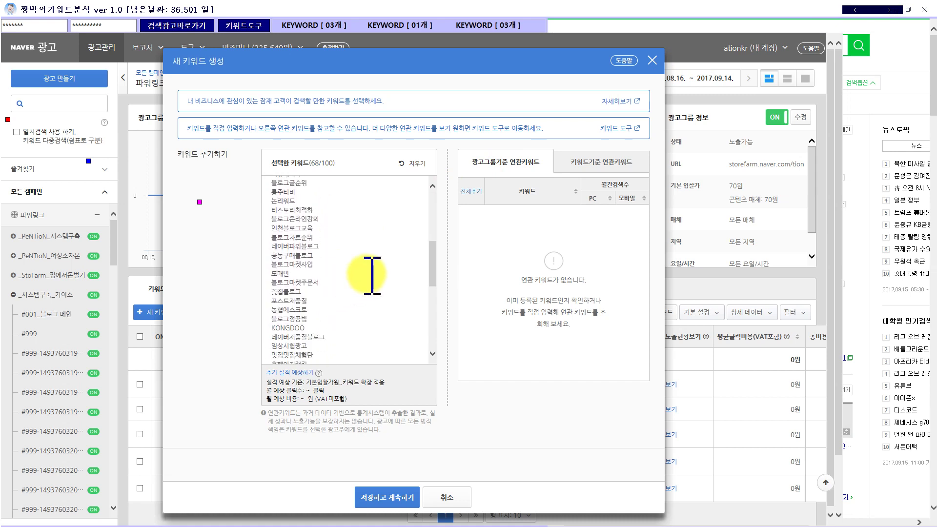
left_click_drag(302, 293, 272, 292)
key("ctrl+c")
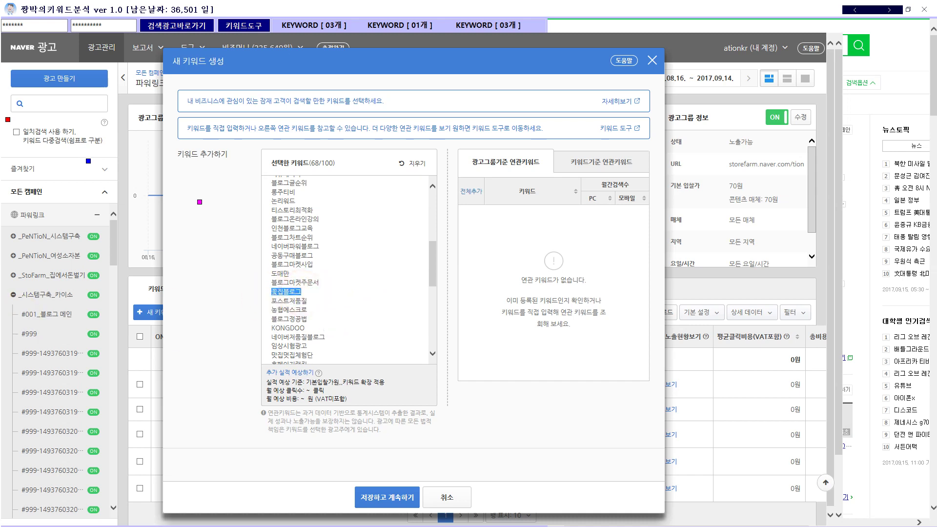
key("alt+Tab")
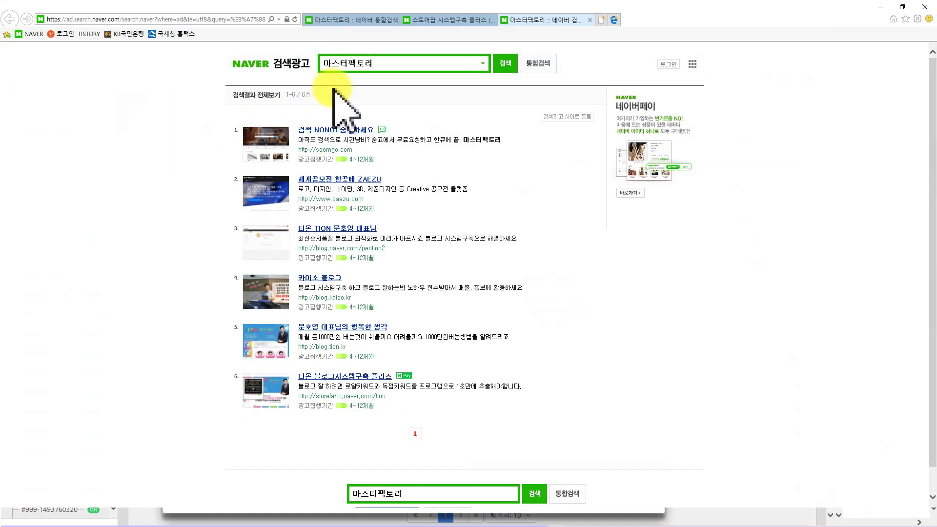
left_click(380, 64)
key("ctrl+v")
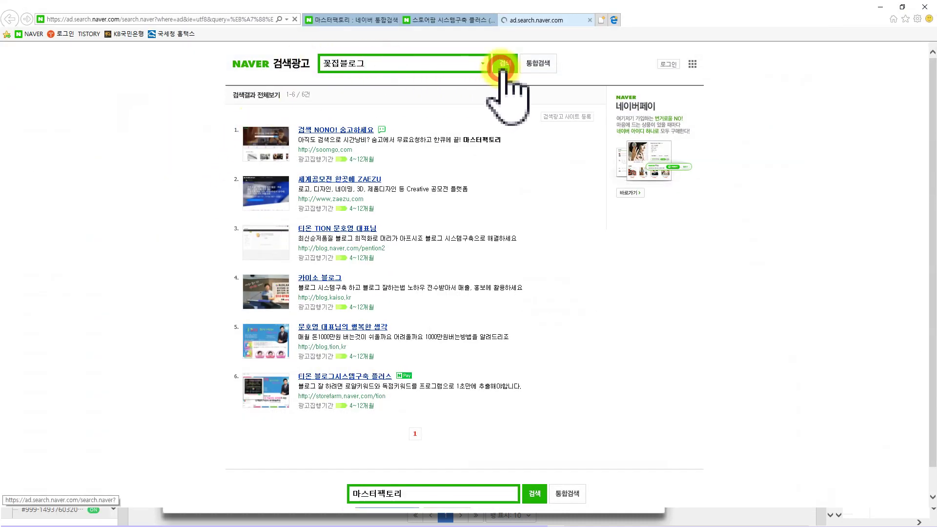
left_click(502, 63)
- Examine the 파워링크 and 비즈사이트 ads in the integrated search results for 꽃집블로그 and return to the new keyword form
left_click(538, 63)
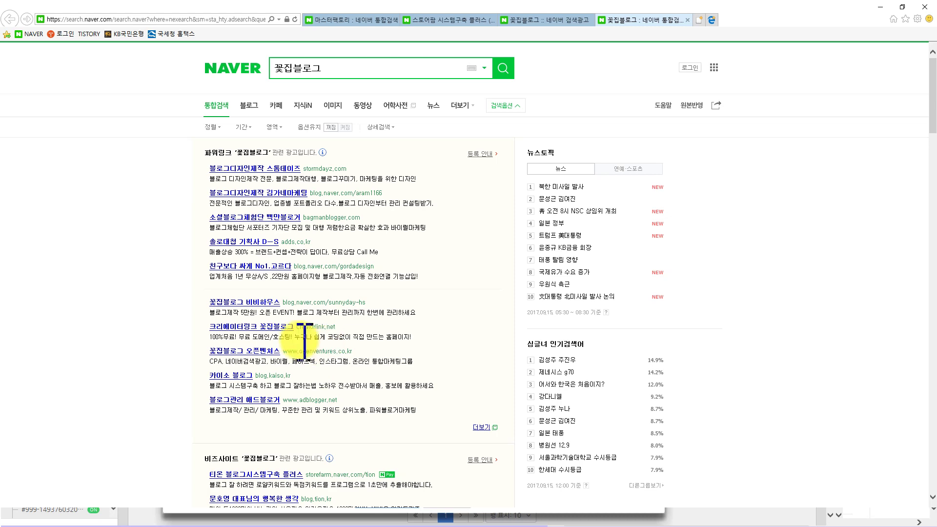
scroll(342, 273, "down", 5)
scroll(324, 251, "up", 3)
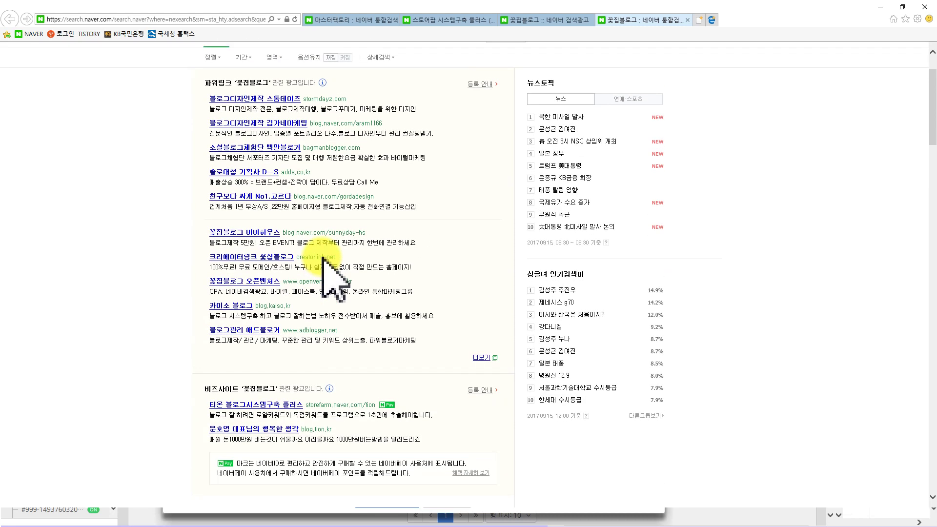
scroll(323, 257, "up", 2)
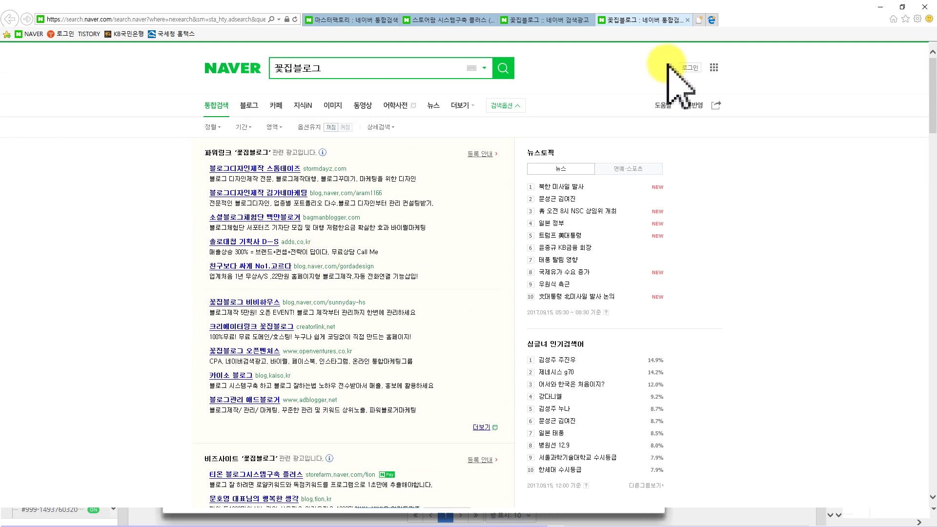
left_click(880, 7)
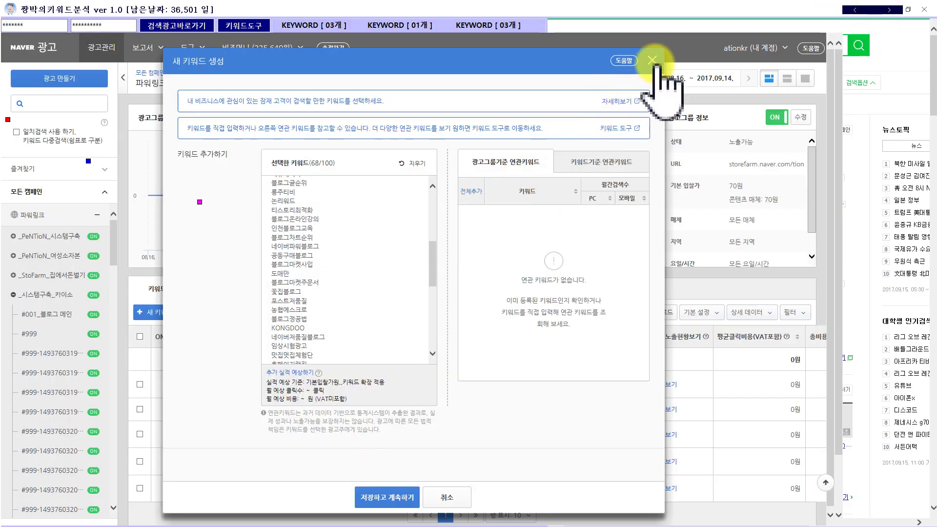
- Clear all selected keywords in the new keyword form and close it without saving
left_click(356, 237)
scroll(362, 338, "down", 1)
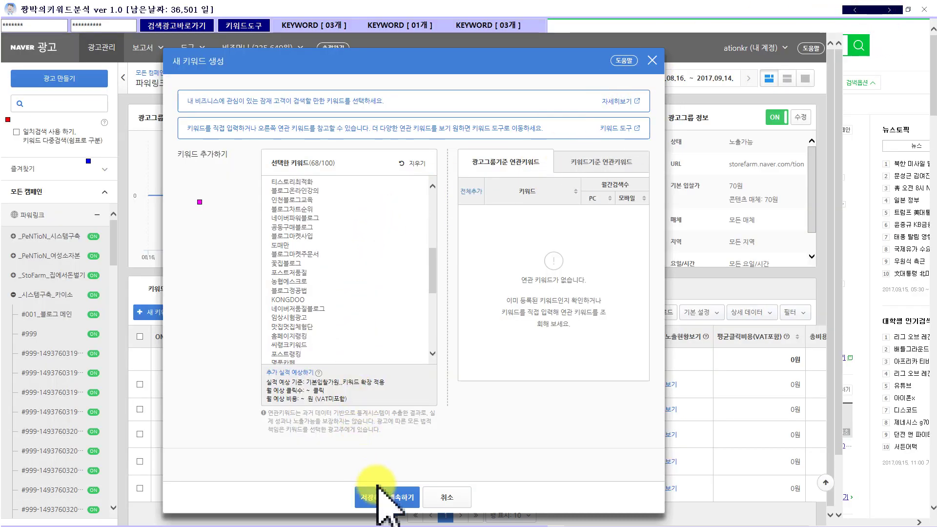
key("ctrl+a")
key("Delete")
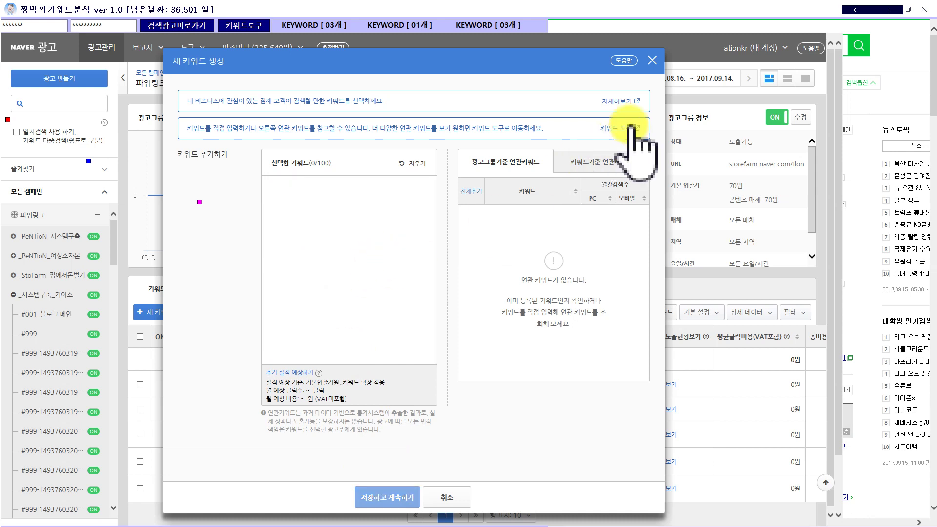
left_click(652, 61)
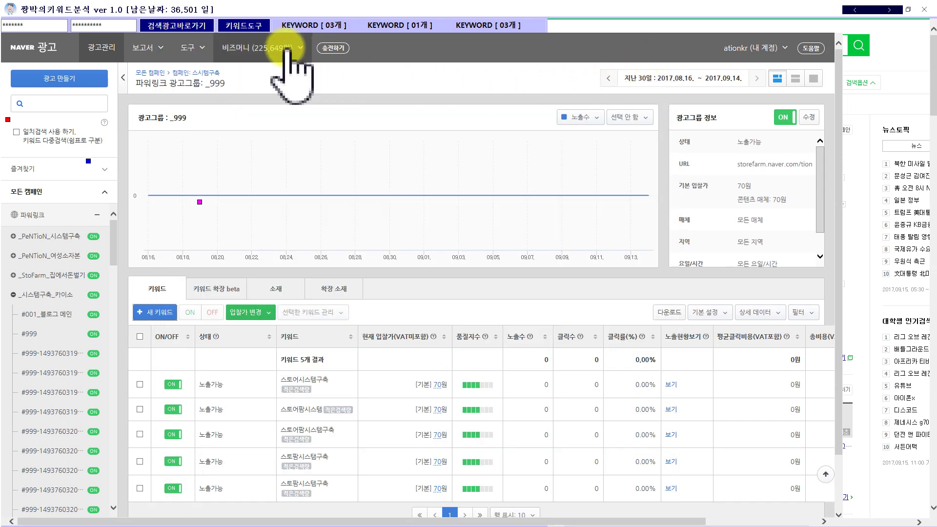
- Shrink the ad management view to reveal the keyword combiner and review the entries of its three input keyword lists
left_click(871, 11)
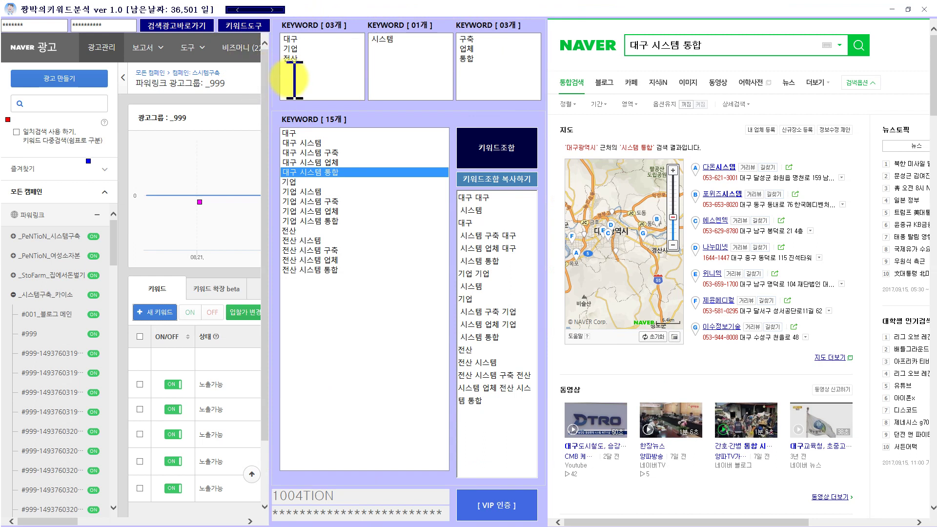
left_click(308, 45)
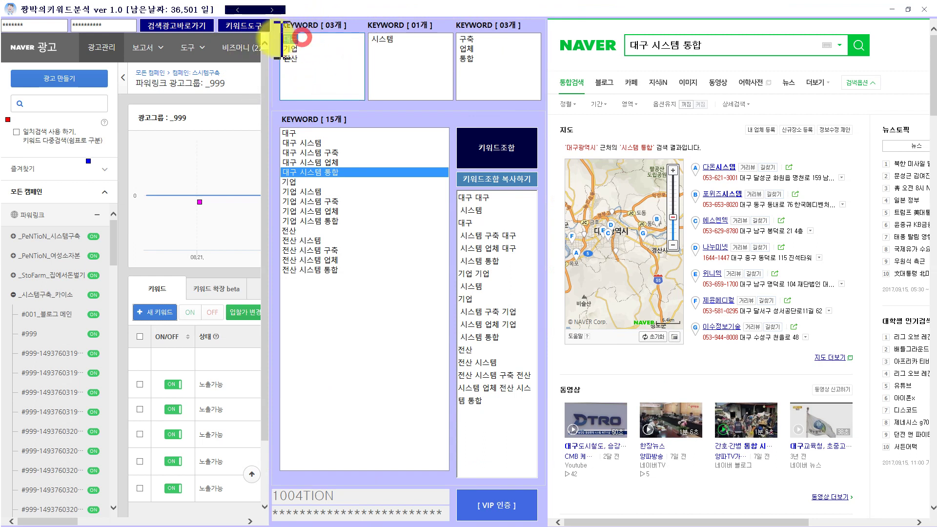
left_click(478, 40)
left_click(288, 39)
double_click(480, 49)
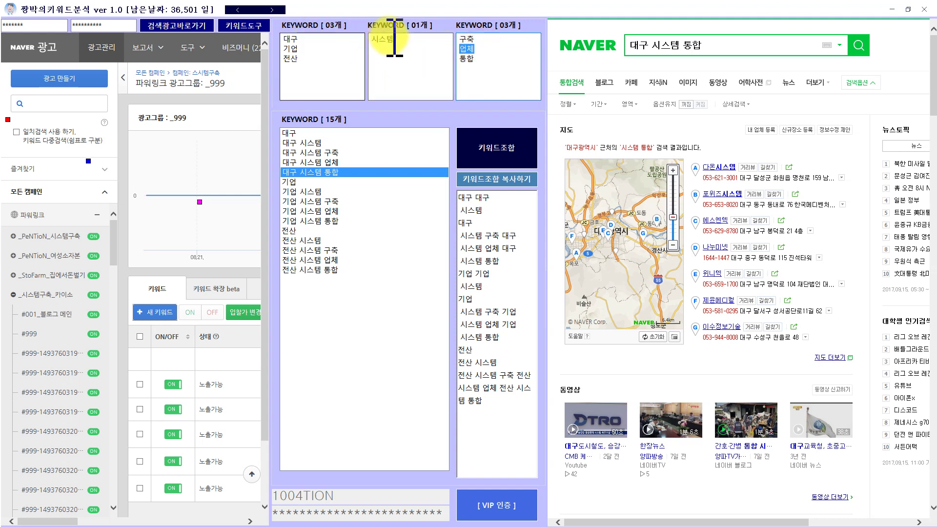
double_click(477, 60)
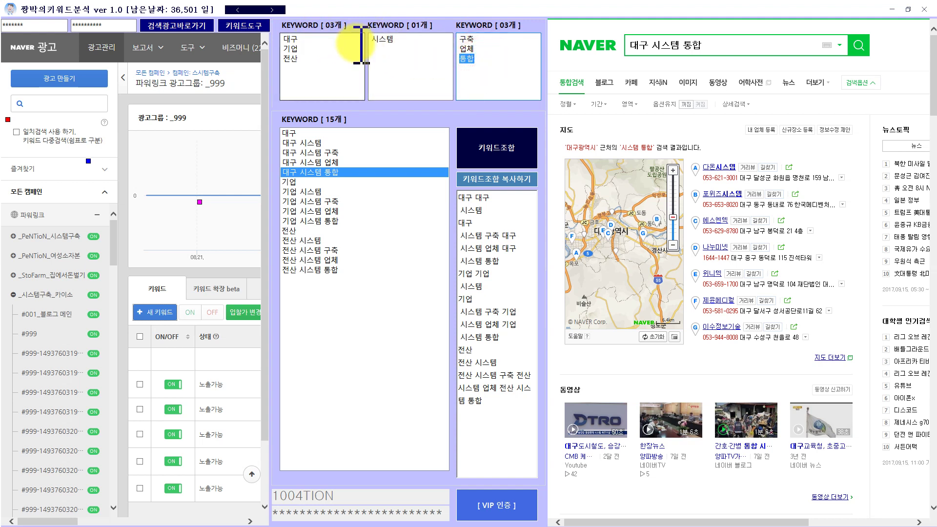
left_click(302, 39)
double_click(302, 39)
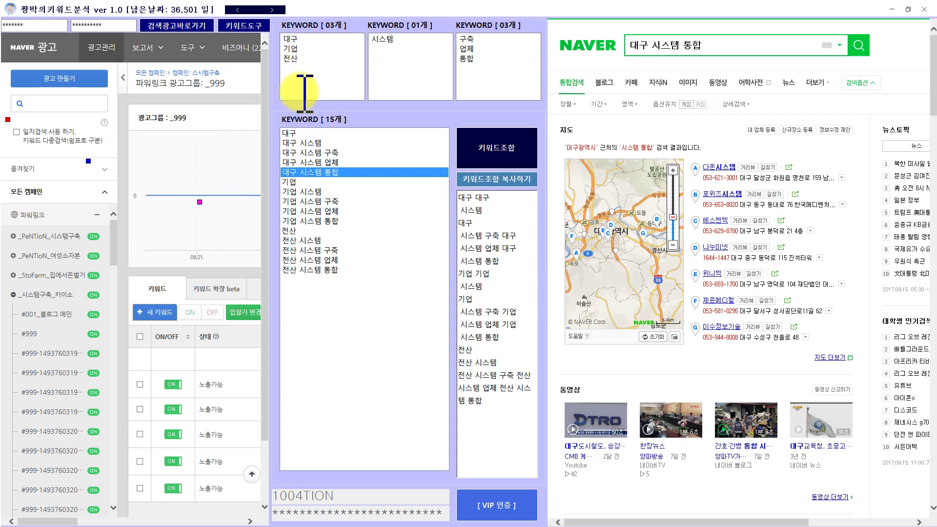
- Replace the first keyword list with the copied region names and combine them with 시스템 and with 구축, 업체 and 통합
left_click_drag(309, 62, 259, 26)
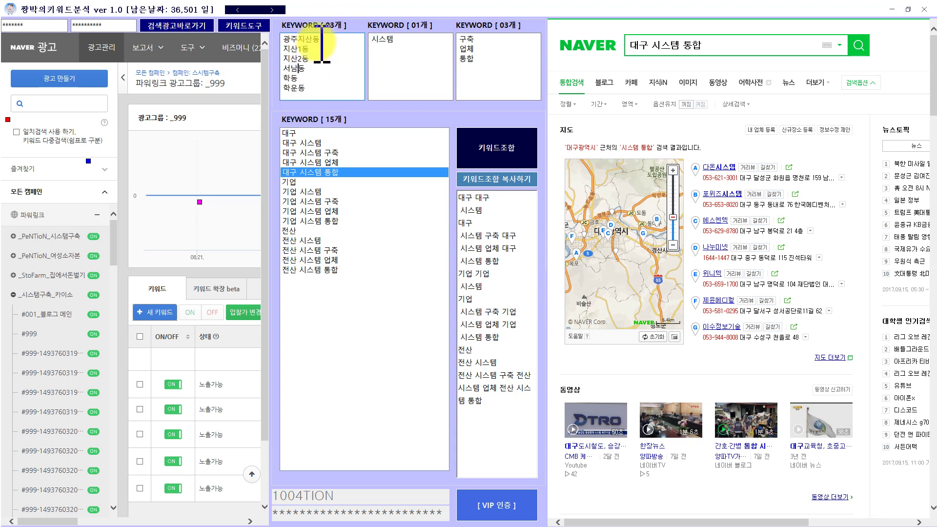
left_click(491, 153)
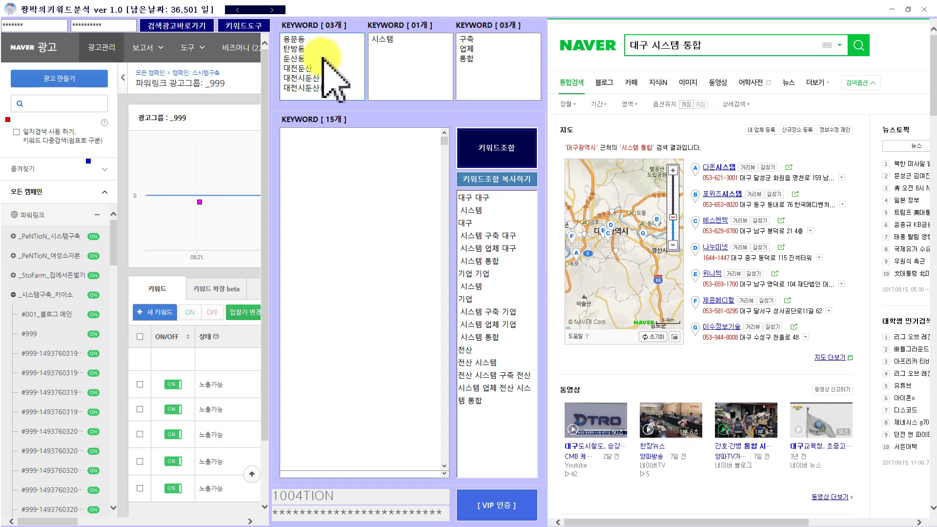
key("ctrl+v")
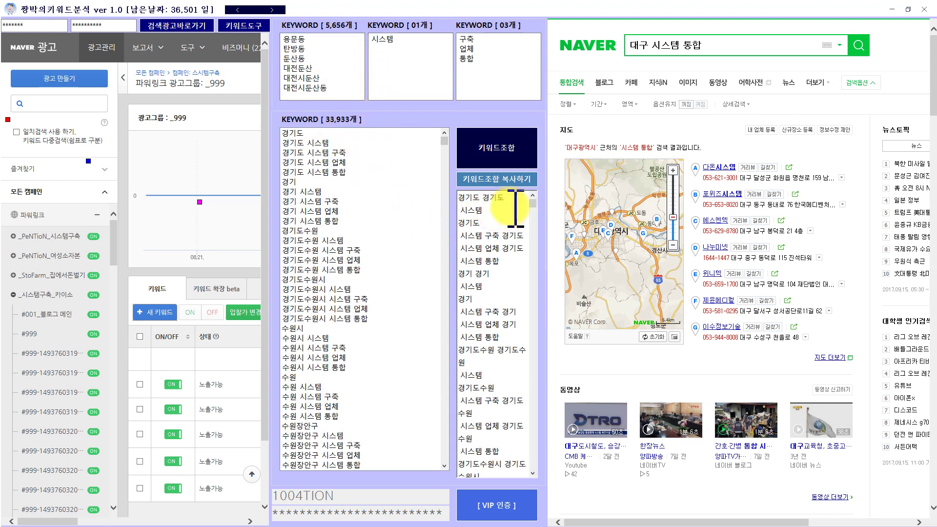
- Copy the entire generated keyword combination text, and minimize and restore the program window
key("ctrl+a")
key("ctrl+c")
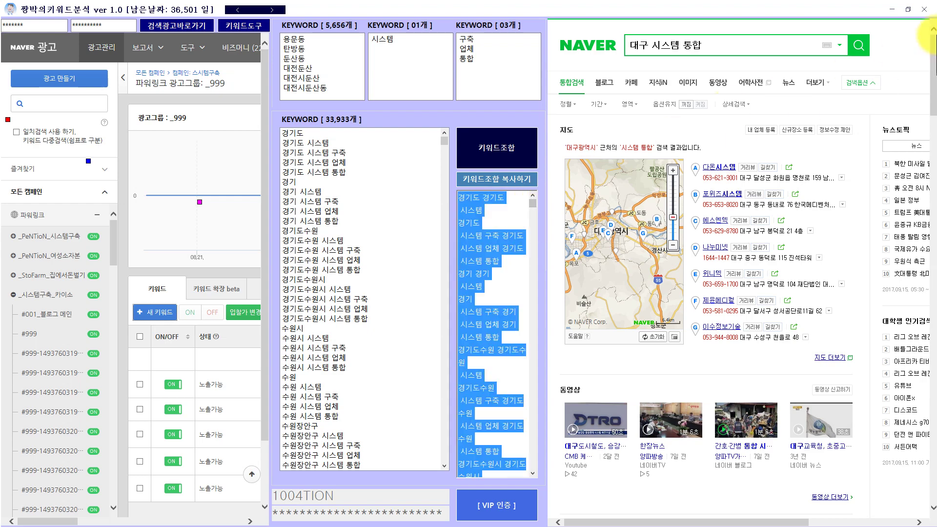
left_click(892, 9)
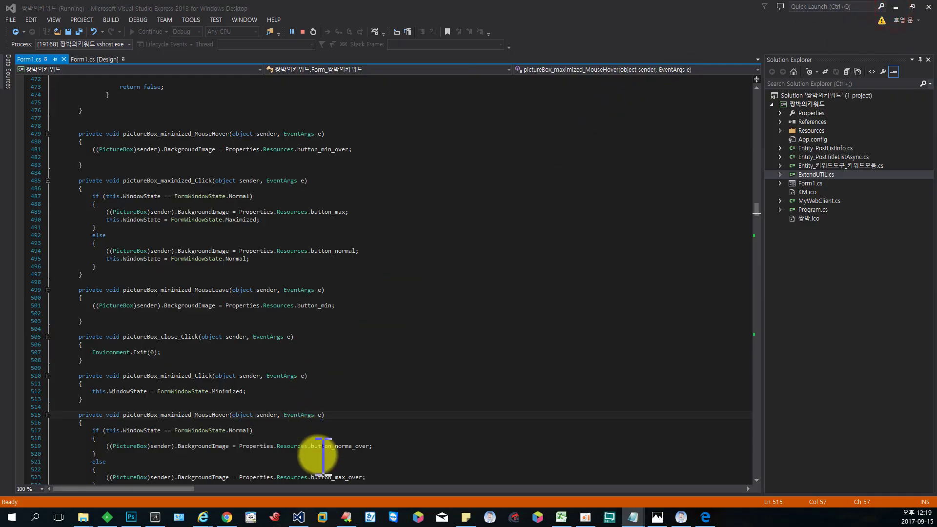
left_click(679, 517)
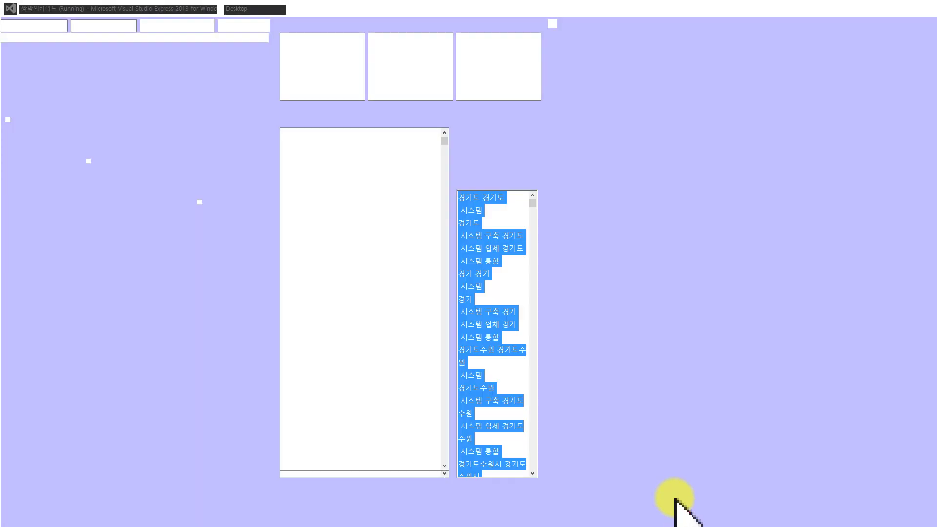
- Open the new keyword form for ad group _999 and paste the copied keyword combinations into its selected keywords
left_click(254, 9)
left_click(469, 22)
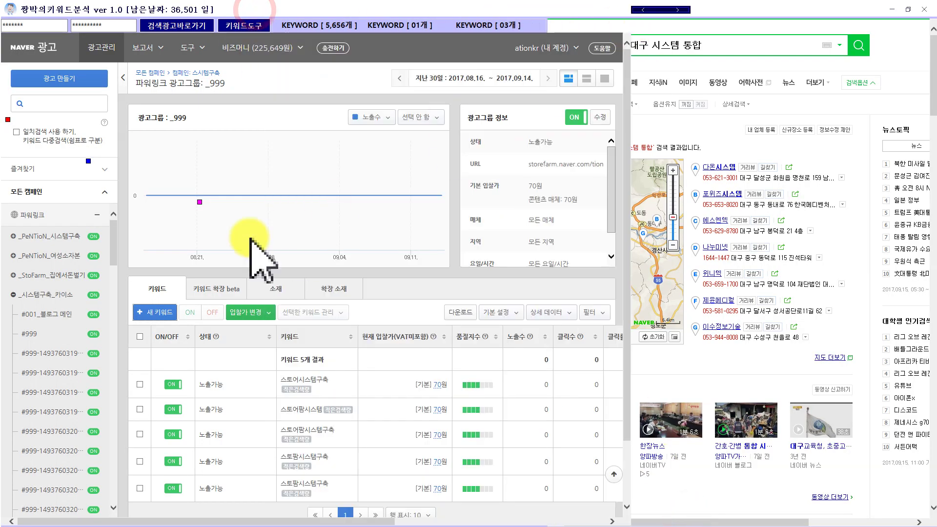
left_click(155, 313)
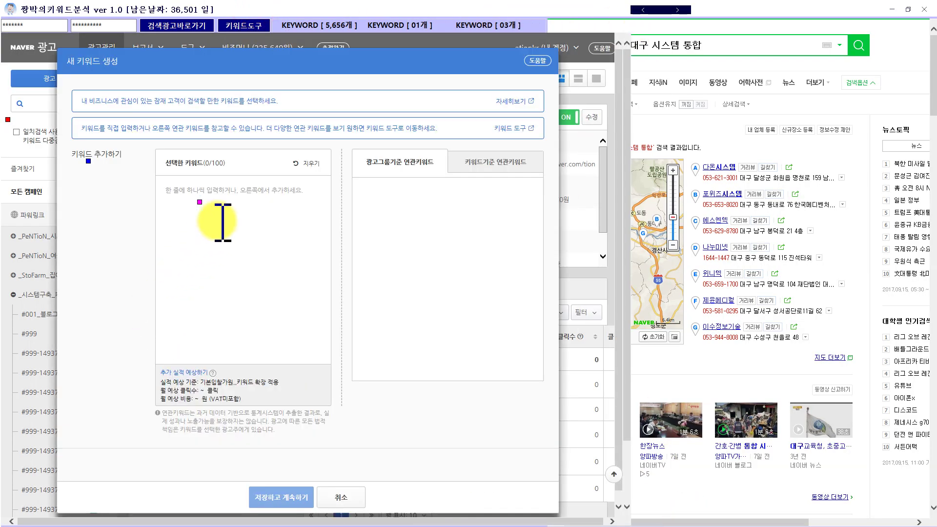
left_click(231, 208)
key("ctrl+v")
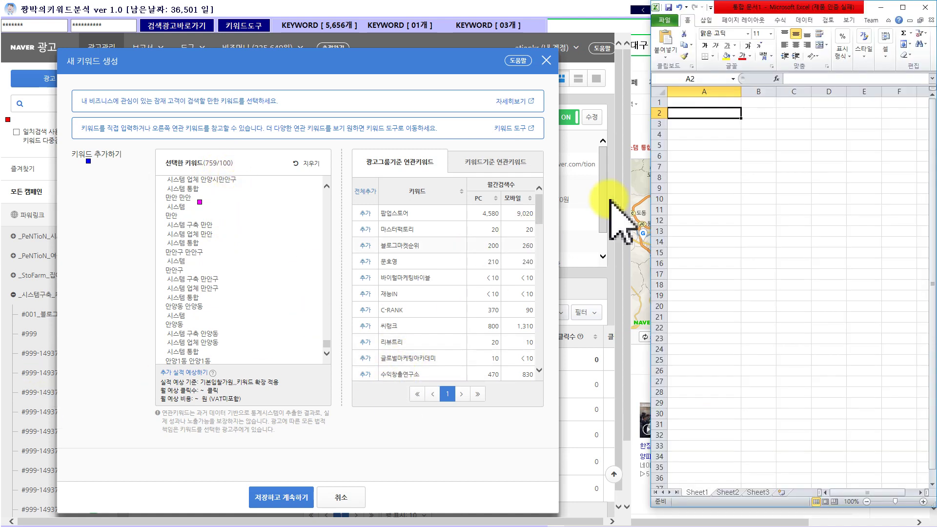
- Switch to Excel, paste the copied keyword combinations into column A from A1, and widen the column to fit them
key("ctrl+v")
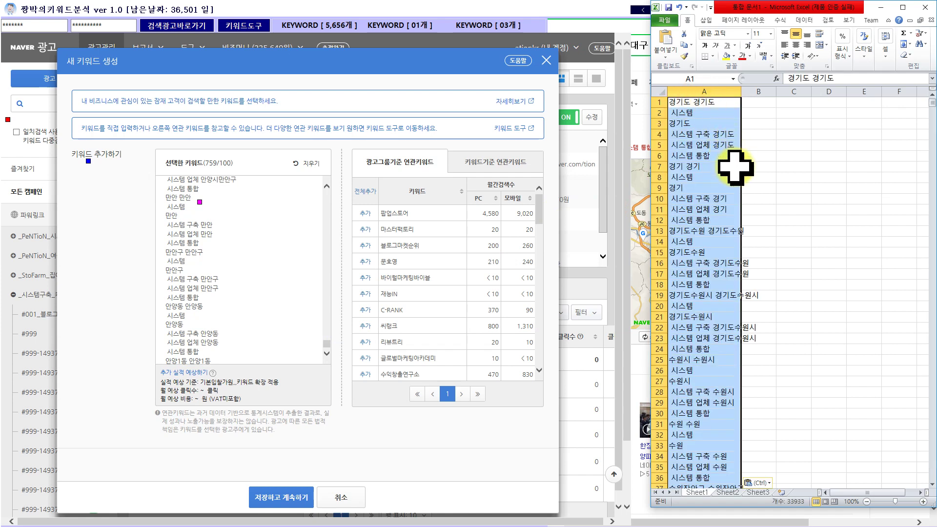
left_click_drag(740, 91, 790, 91)
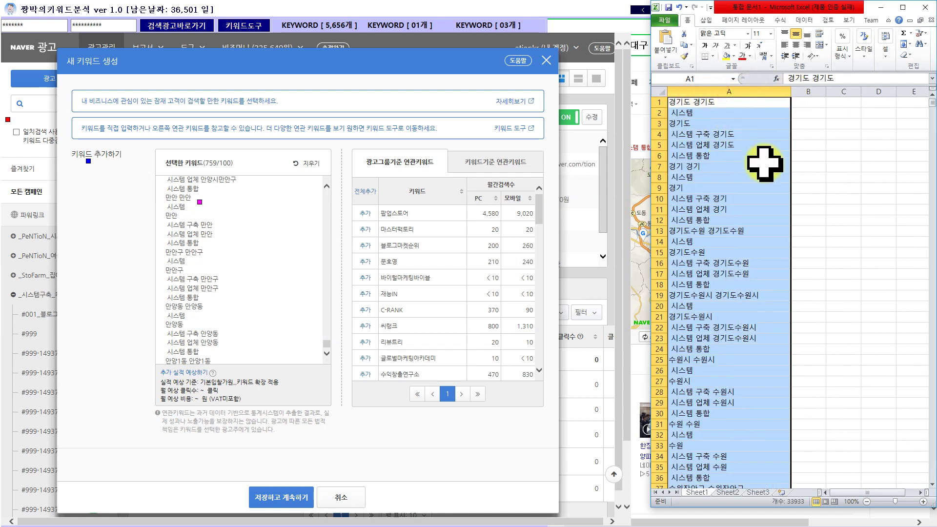
- Examine the pasted region keyword combinations in column A far down the sheet and back up to the first rows
scroll(767, 166, "down", 17)
scroll(746, 191, "down", 2)
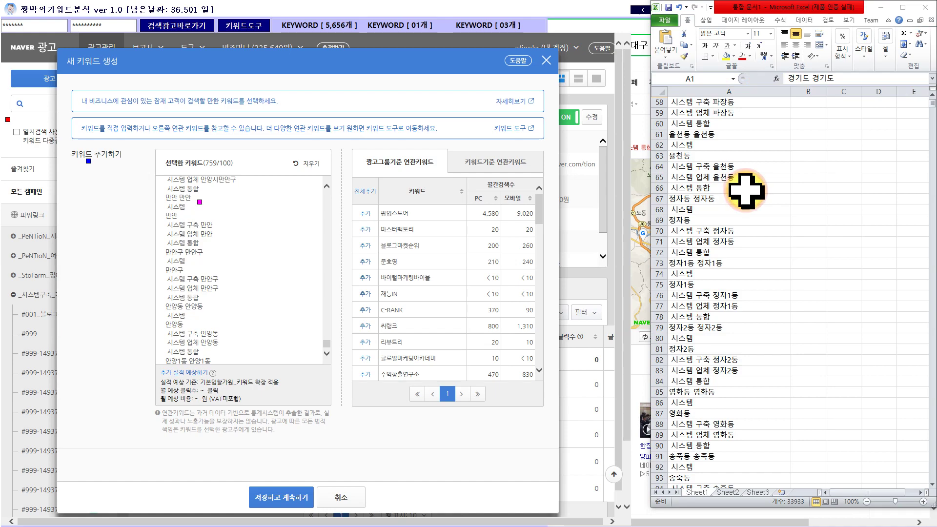
key("Page_Down")
key("Page_Down")
key("Page_Down")
key("Page_Down")
key("Page_Down")
key("Page_Down")
key("Page_Down")
key("Page_Down")
key("Page_Down")
key("Page_Down")
key("Page_Down")
key("Page_Down")
key("Page_Down")
key("Page_Down")
key("Page_Down")
key("Page_Down")
key("Page_Down")
key("Page_Down")
key("Page_Down")
key("Page_Down")
key("Page_Down")
key("Page_Down")
key("Page_Down")
key("Page_Down")
key("Page_Down")
key("Page_Down")
key("Page_Down")
key("Page_Down")
key("Page_Down")
key("Page_Down")
key("Page_Down")
key("Page_Down")
key("Page_Down")
key("Page_Down")
key("Page_Down")
key("Page_Down")
key("Page_Down")
key("Page_Down")
key("Page_Down")
key("Page_Down")
key("Page_Down")
key("Page_Down")
key("Page_Down")
key("Page_Down")
key("Page_Down")
key("Page_Down")
key("Page_Down")
key("Page_Down")
key("Page_Down")
key("Page_Down")
key("Page_Down")
key("Page_Down")
key("Page_Down")
key("Page_Down")
key("Page_Down")
key("Page_Down")
key("Page_Down")
key("Page_Down")
key("Page_Down")
key("Page_Down")
left_click(693, 232)
key("Page_Down")
key("Page_Down")
key("Page_Down")
key("Page_Down")
key("Page_Down")
key("Page_Down")
key("Page_Down")
key("Page_Down")
key("Page_Down")
key("Page_Down")
key("Page_Down")
key("Page_Up")
key("Page_Up")
key("Page_Up")
key("Page_Up")
key("Page_Up")
key("Page_Up")
key("Page_Up")
key("Page_Up")
key("Page_Up")
key("Page_Up")
key("Page_Up")
key("Page_Up")
key("Page_Up")
left_click(730, 188)
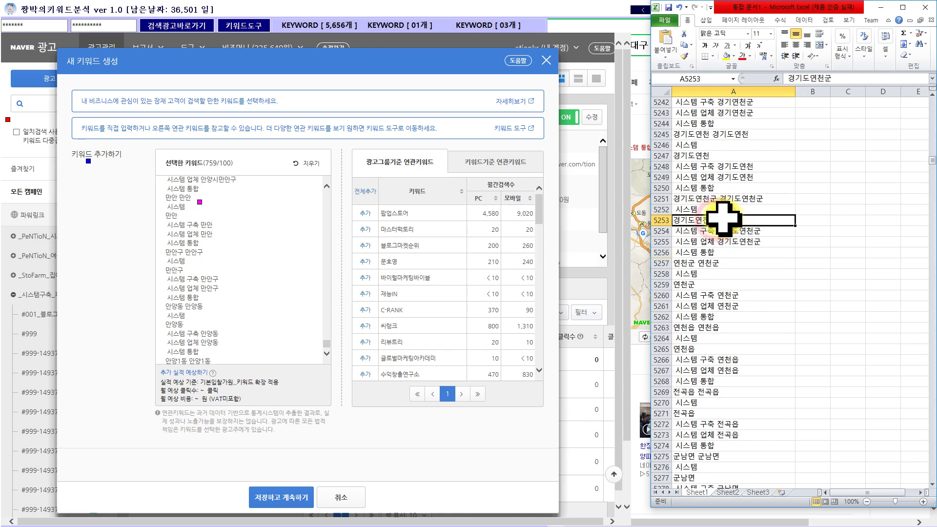
key("Page_Up")
key("Page_Up")
key("Page_Up")
key("Page_Up")
key("Page_Up")
key("Page_Up")
key("Page_Up")
key("Page_Up")
key("Page_Up")
key("Page_Up")
key("Page_Up")
key("Page_Up")
key("Page_Up")
key("Page_Up")
key("Page_Up")
key("Page_Up")
key("Page_Up")
key("Page_Up")
key("Page_Up")
key("Page_Up")
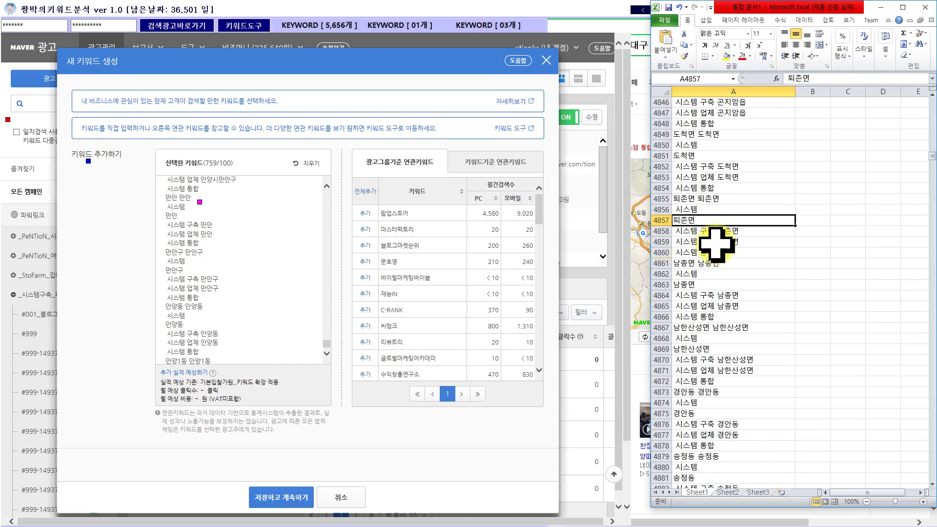
key("Page_Up")
key("Page_Up")
key("Page_Up")
key("Page_Up")
key("Page_Up")
key("Page_Up")
key("Page_Up")
key("Page_Up")
key("Page_Up")
key("Page_Up")
key("Page_Up")
key("Page_Up")
key("Page_Up")
key("Page_Up")
key("Page_Up")
key("Page_Up")
key("Page_Up")
key("Page_Up")
key("Page_Up")
key("Page_Up")
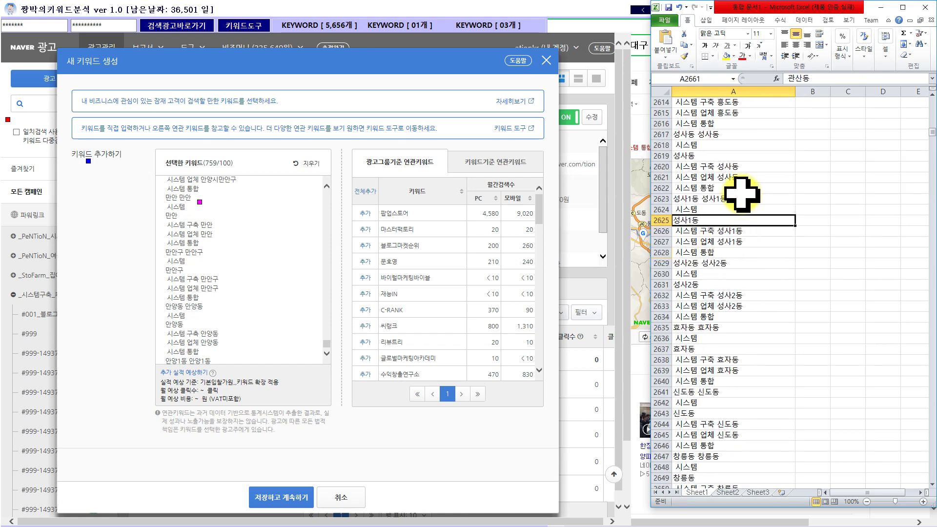
key("Page_Up")
key("Page_Up")
key("Page_Up")
key("Page_Up")
key("Page_Up")
key("Page_Up")
key("Page_Up")
key("Page_Up")
key("Page_Up")
key("Page_Up")
key("Page_Up")
key("Page_Up")
key("Page_Up")
key("Page_Up")
key("Page_Up")
key("Page_Up")
key("Page_Up")
key("Page_Up")
key("Page_Up")
key("Page_Up")
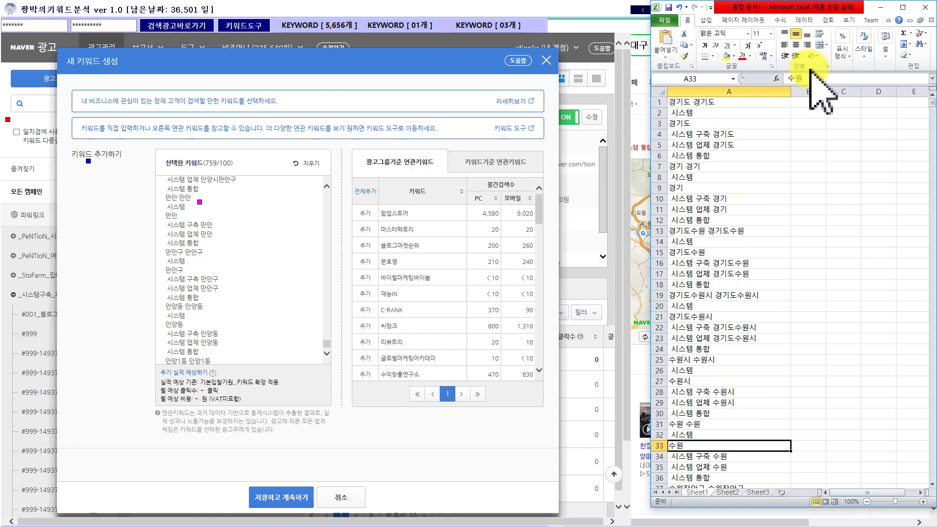
- Remove the duplicate values from the keyword list in column A
left_click(806, 20)
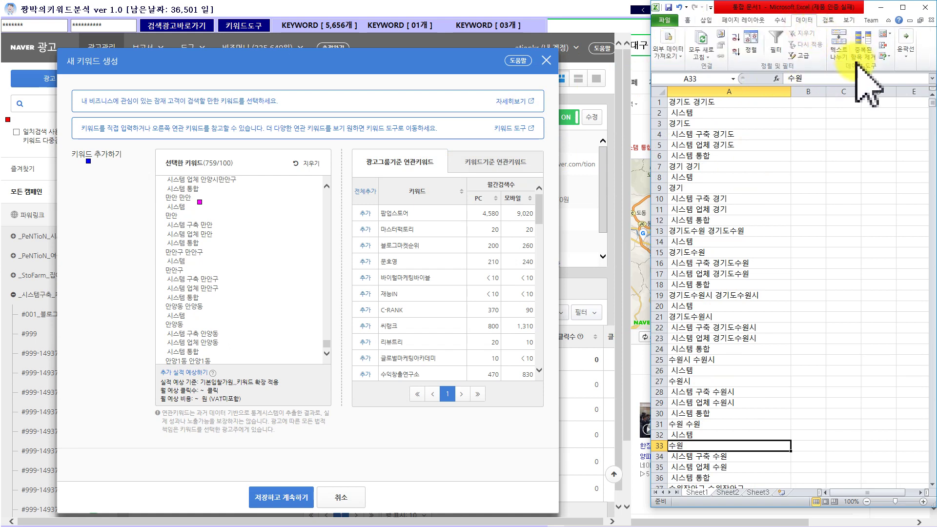
left_click(863, 43)
left_click(815, 146)
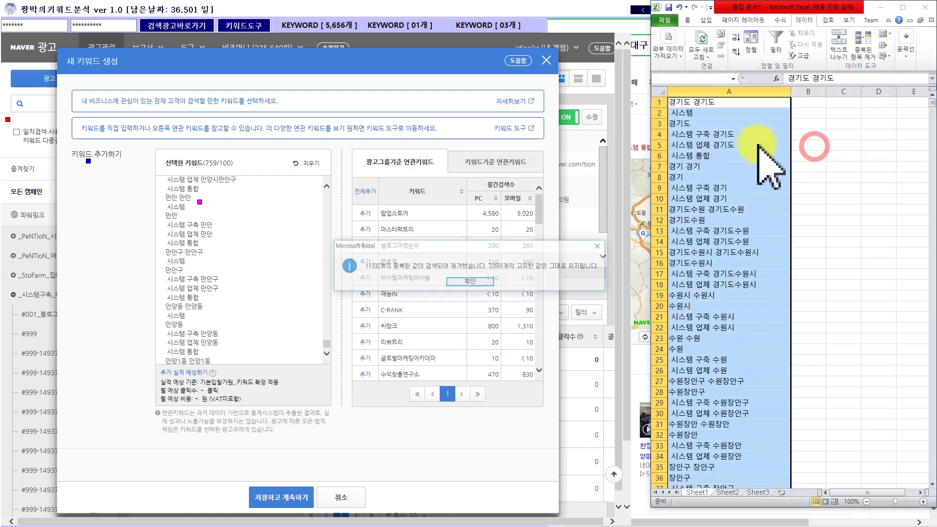
- Acknowledge the duplicate removal and copy the first 100 keywords, cells A1 through A100
left_click(482, 280)
left_click(711, 177)
left_click(729, 103)
scroll(722, 265, "down", 20)
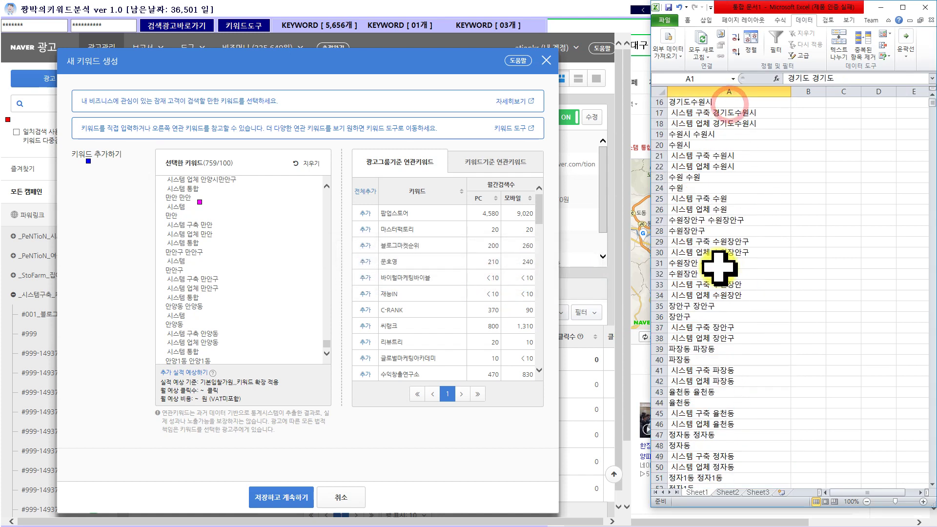
left_click(696, 295, "shift")
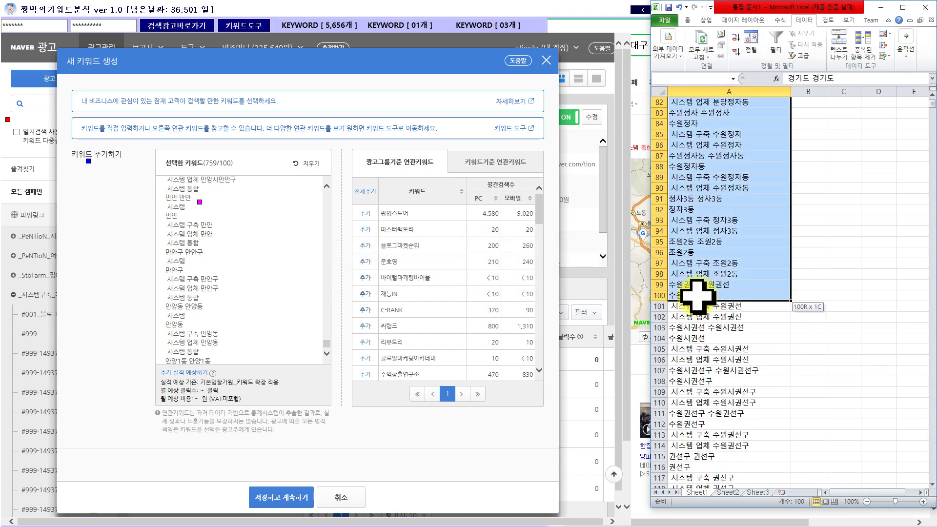
key("ctrl+c")
- Switch to the Naver ad form, replace its selected keywords with the copied 100, save them to ad group _999, and close the result
left_click(233, 239)
key("ctrl+a")
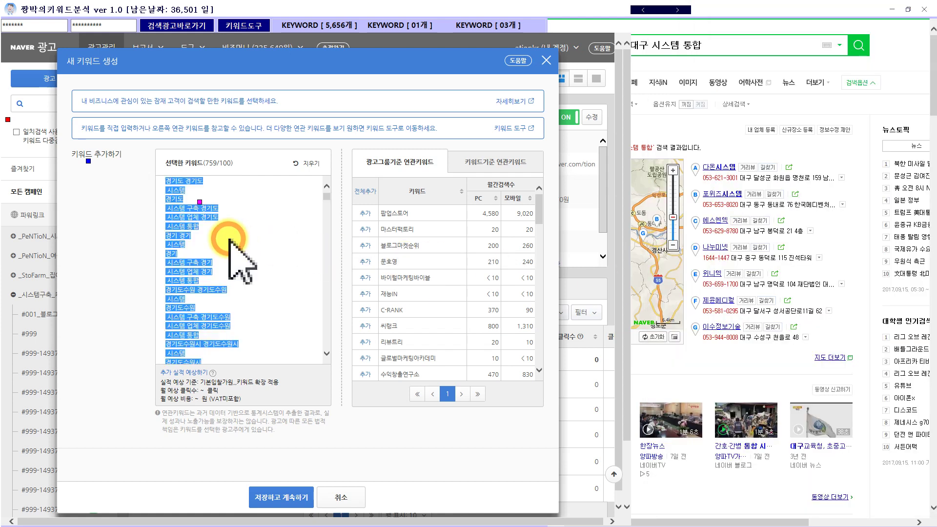
key("ctrl+v")
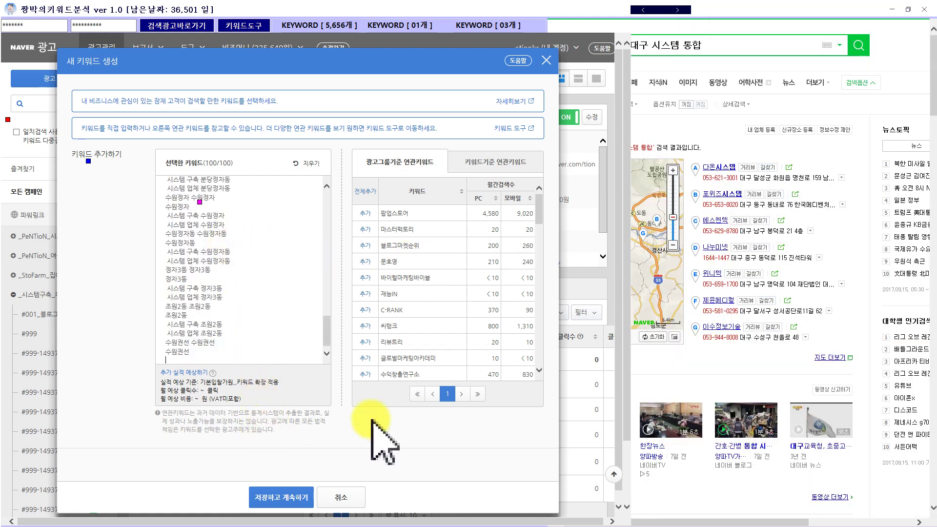
left_click(292, 497)
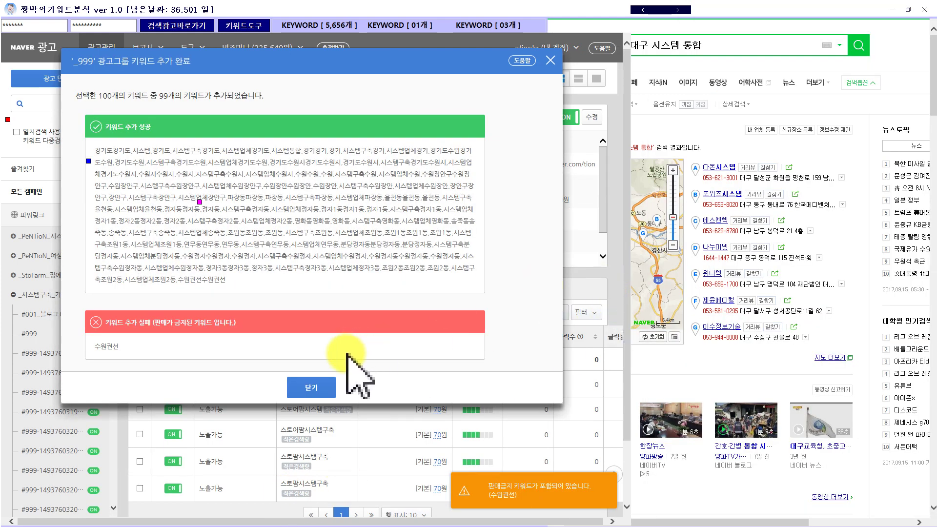
left_click(309, 389)
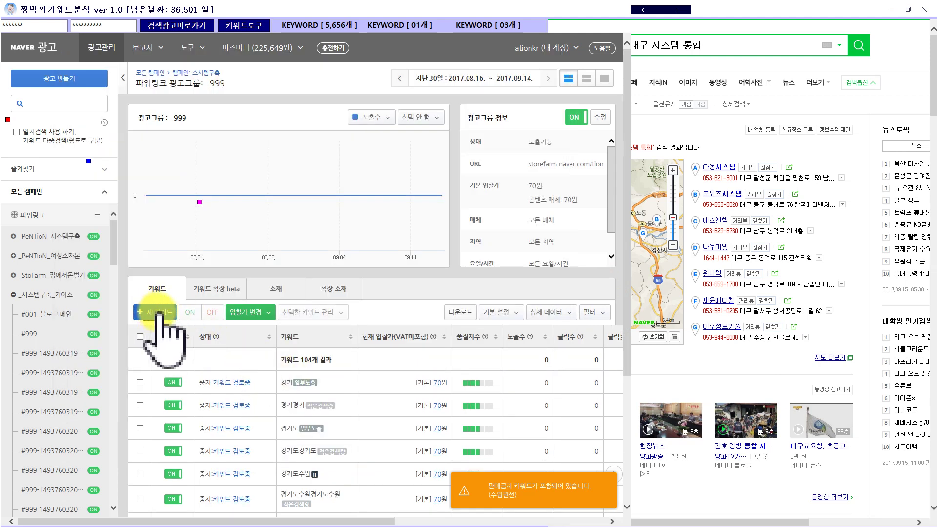
- Open another new keyword form for ad group _999, switch to Excel, and copy the next 100 keywords, cells A101 through A200
left_click(157, 312)
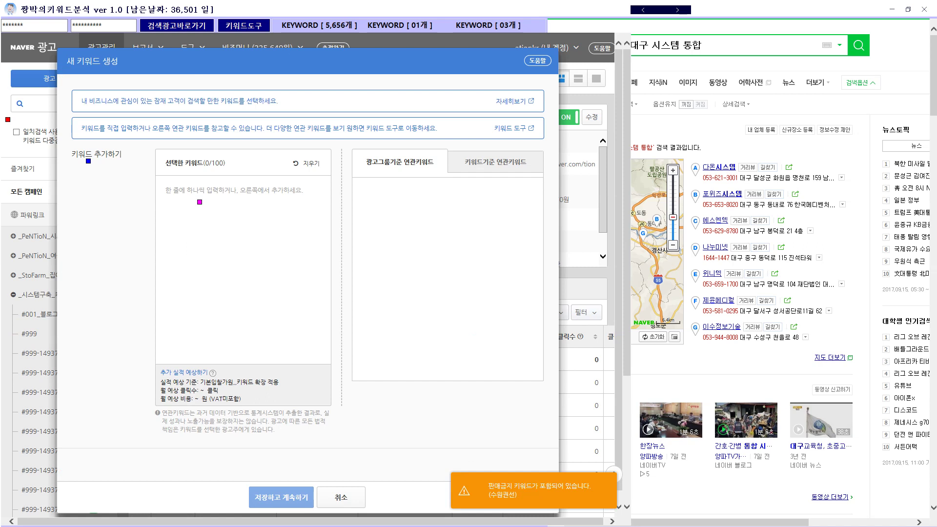
key("alt+Tab")
left_click(705, 307)
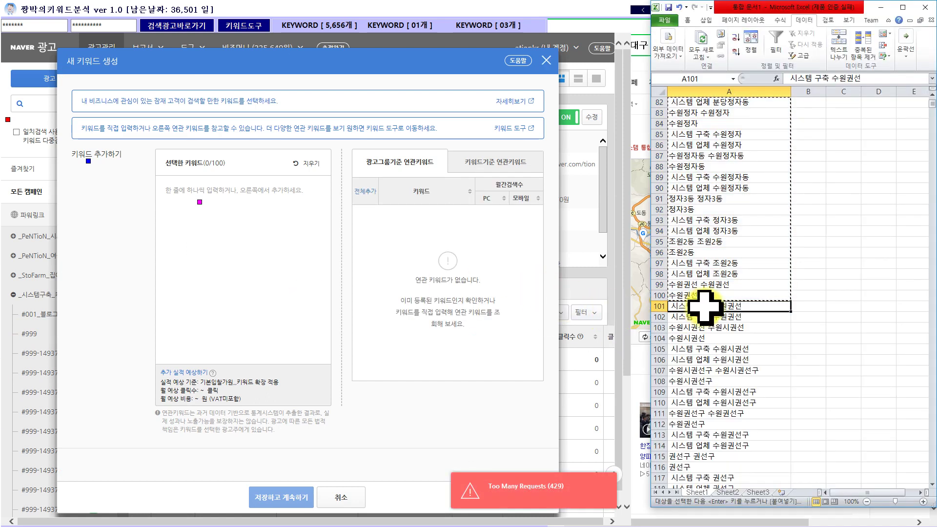
scroll(704, 307, "down", 20)
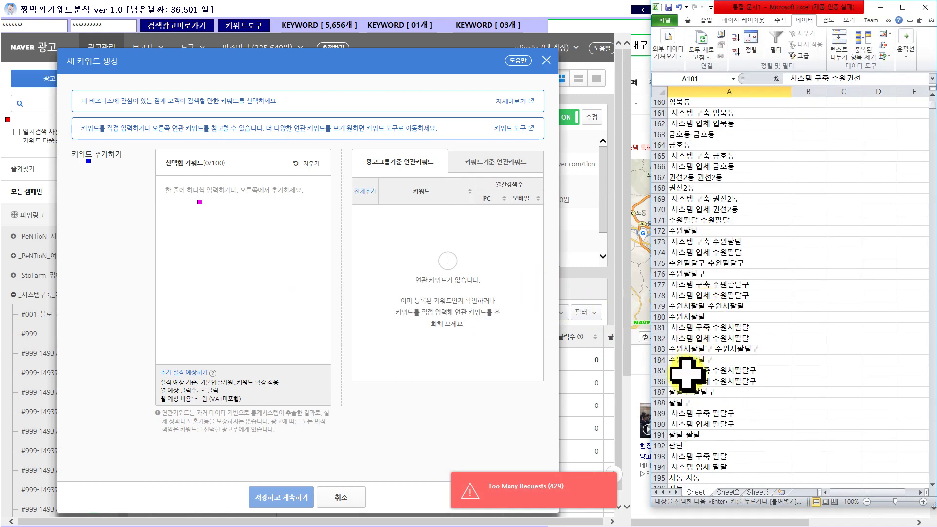
scroll(686, 375, "down", 2)
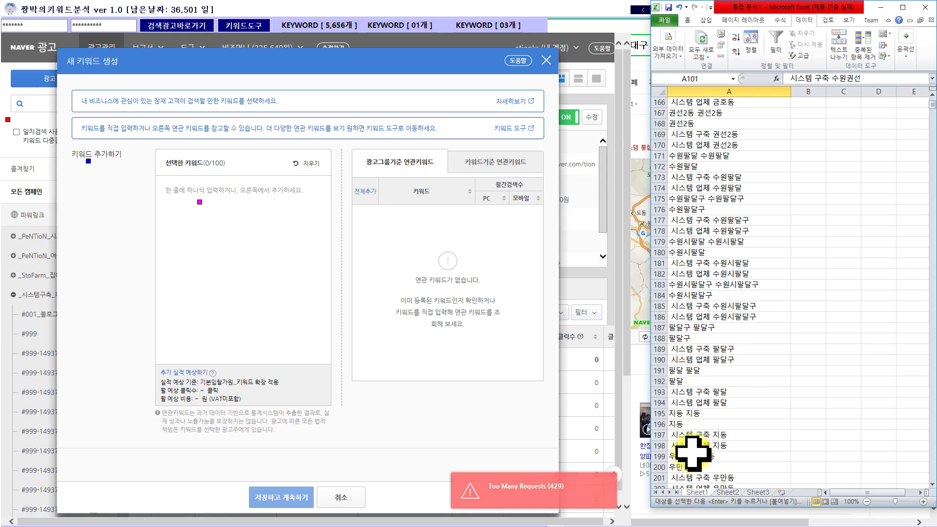
left_click(695, 446, "shift")
key("ctrl+c")
- Paste the second batch of keywords into the Naver ad form, save it to ad group _999, and close the result
left_click(236, 251)
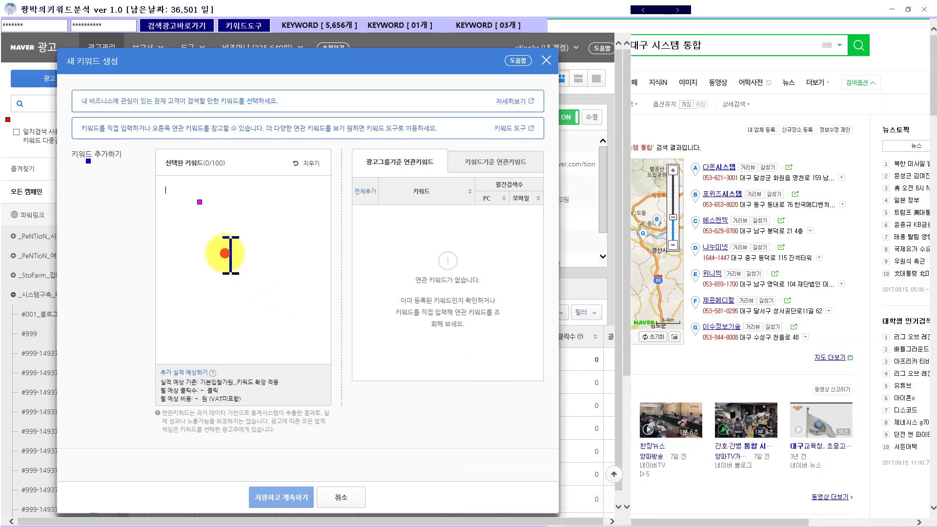
key("ctrl+v")
left_click(271, 496)
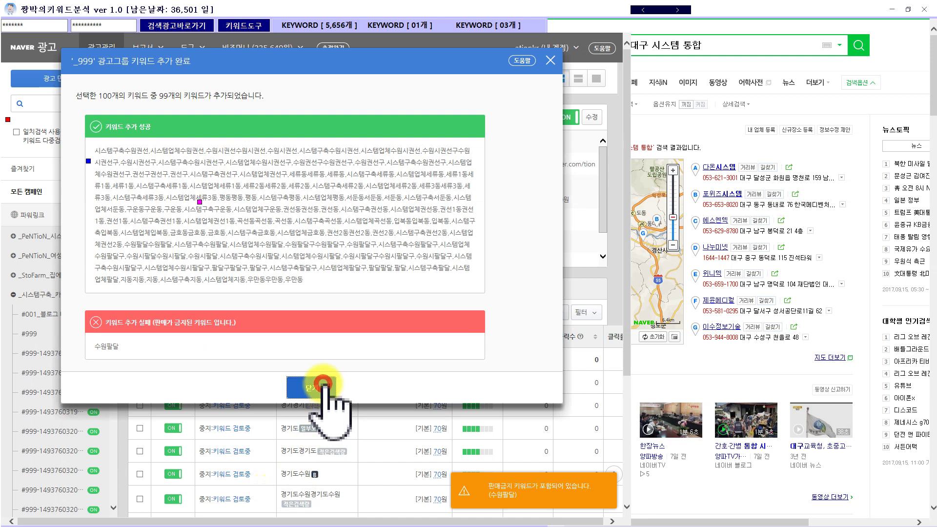
left_click(323, 384)
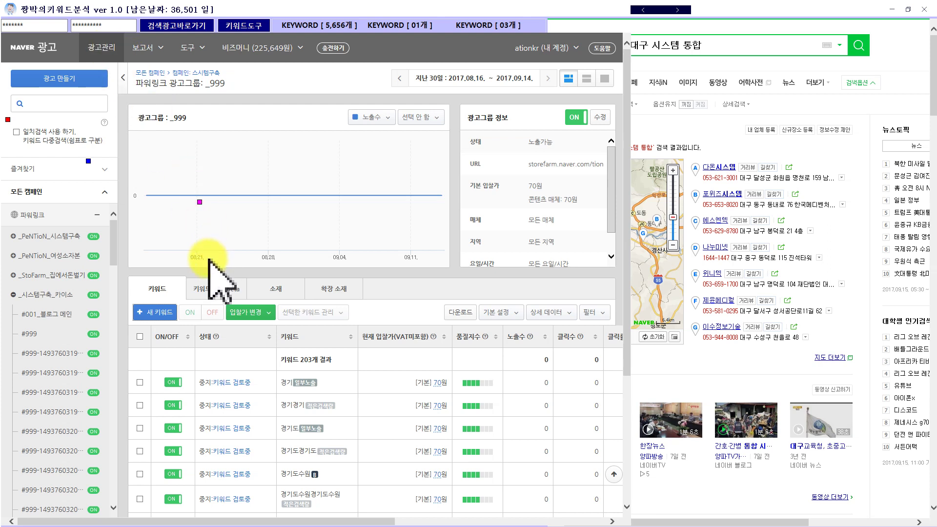
- Return to the all-campaigns overview and narrow the ad management pane to uncover the keyword combination tool
left_click(101, 47)
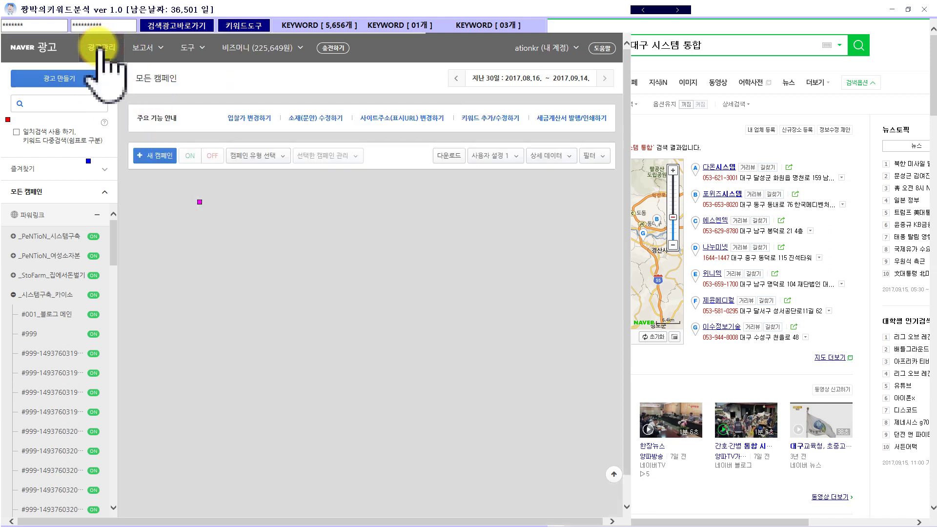
left_click_drag(664, 7, 251, 8)
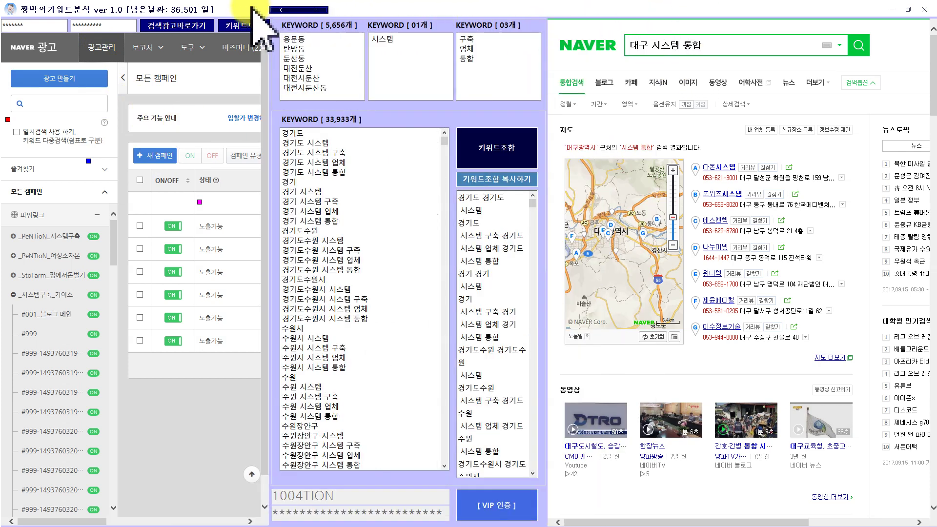